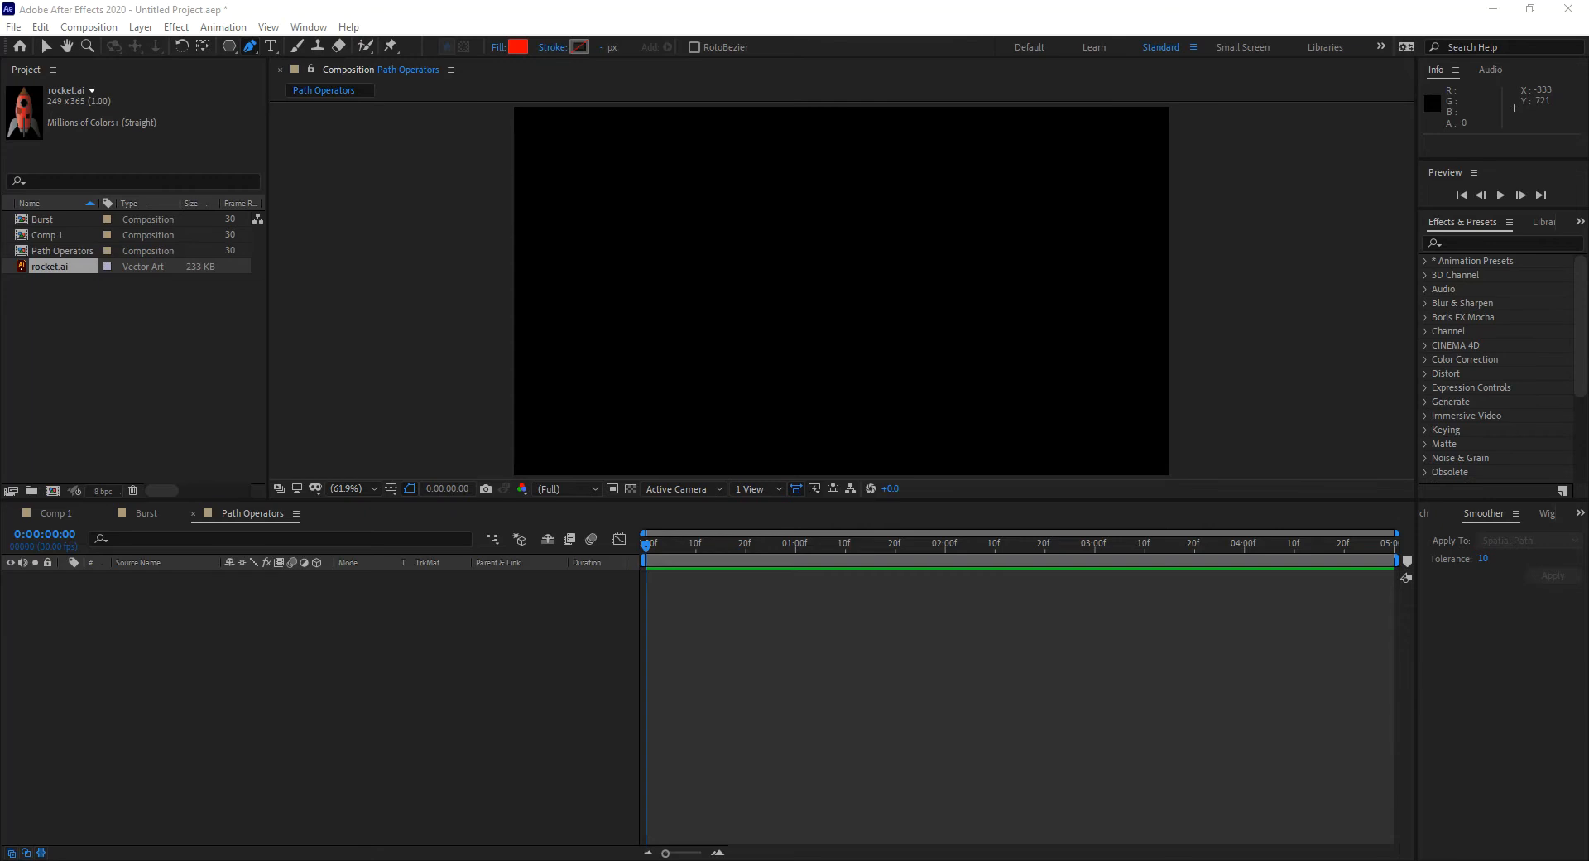
Step: Add rocket.ai to the Path Operators composition and check the composition settings
drag(30, 278, 131, 658)
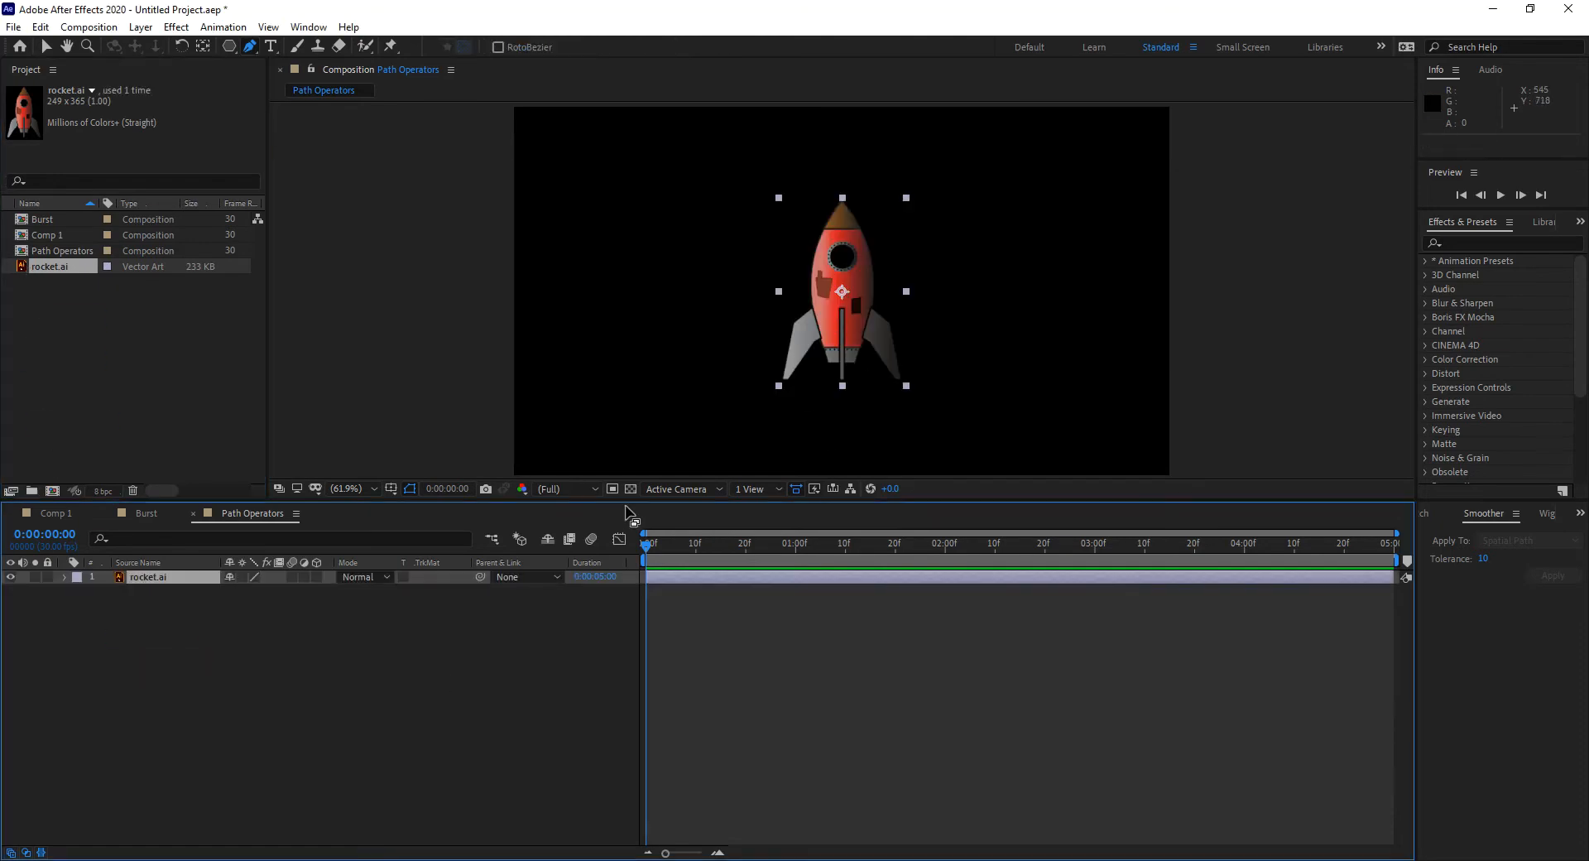
key(ctrl+k)
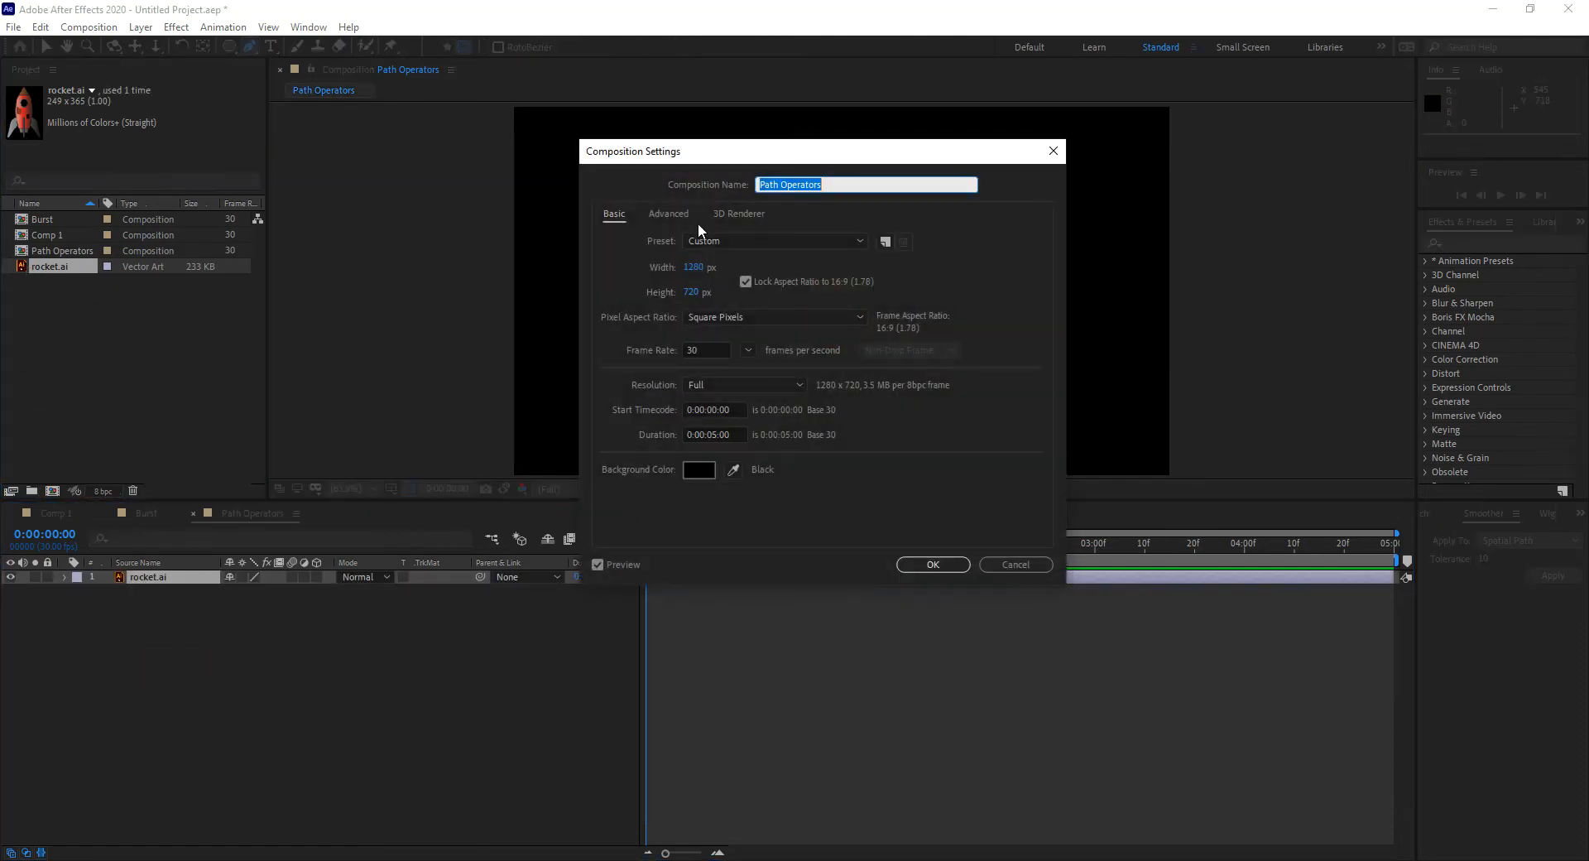
click(969, 560)
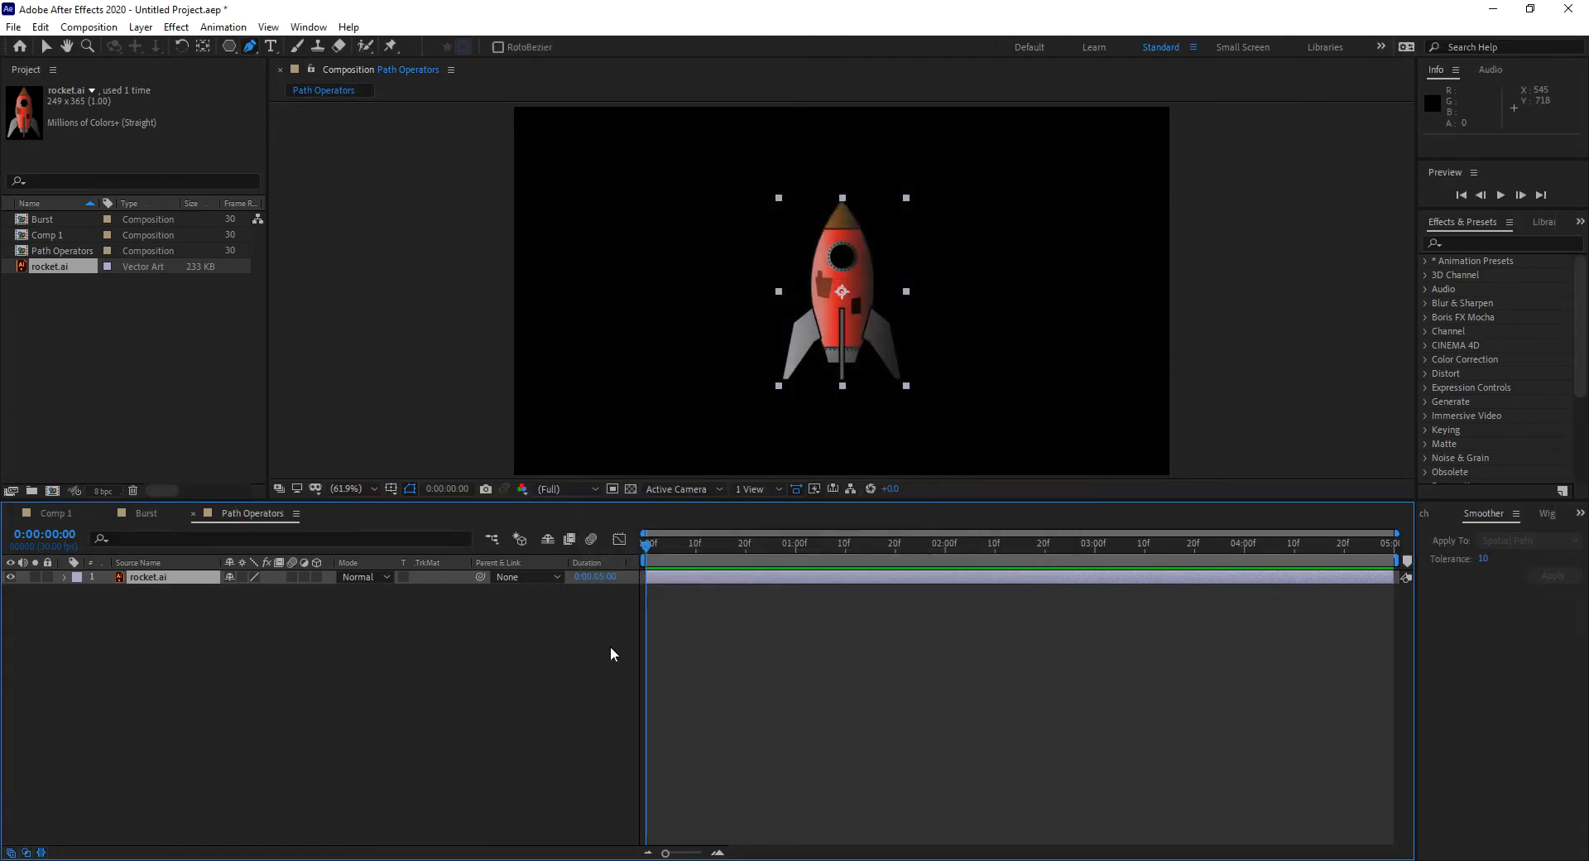
Step: Scale the rocket layer to 40% and move it just outside the left edge of the frame
key(s)
click(245, 591)
text(40)
key(Return)
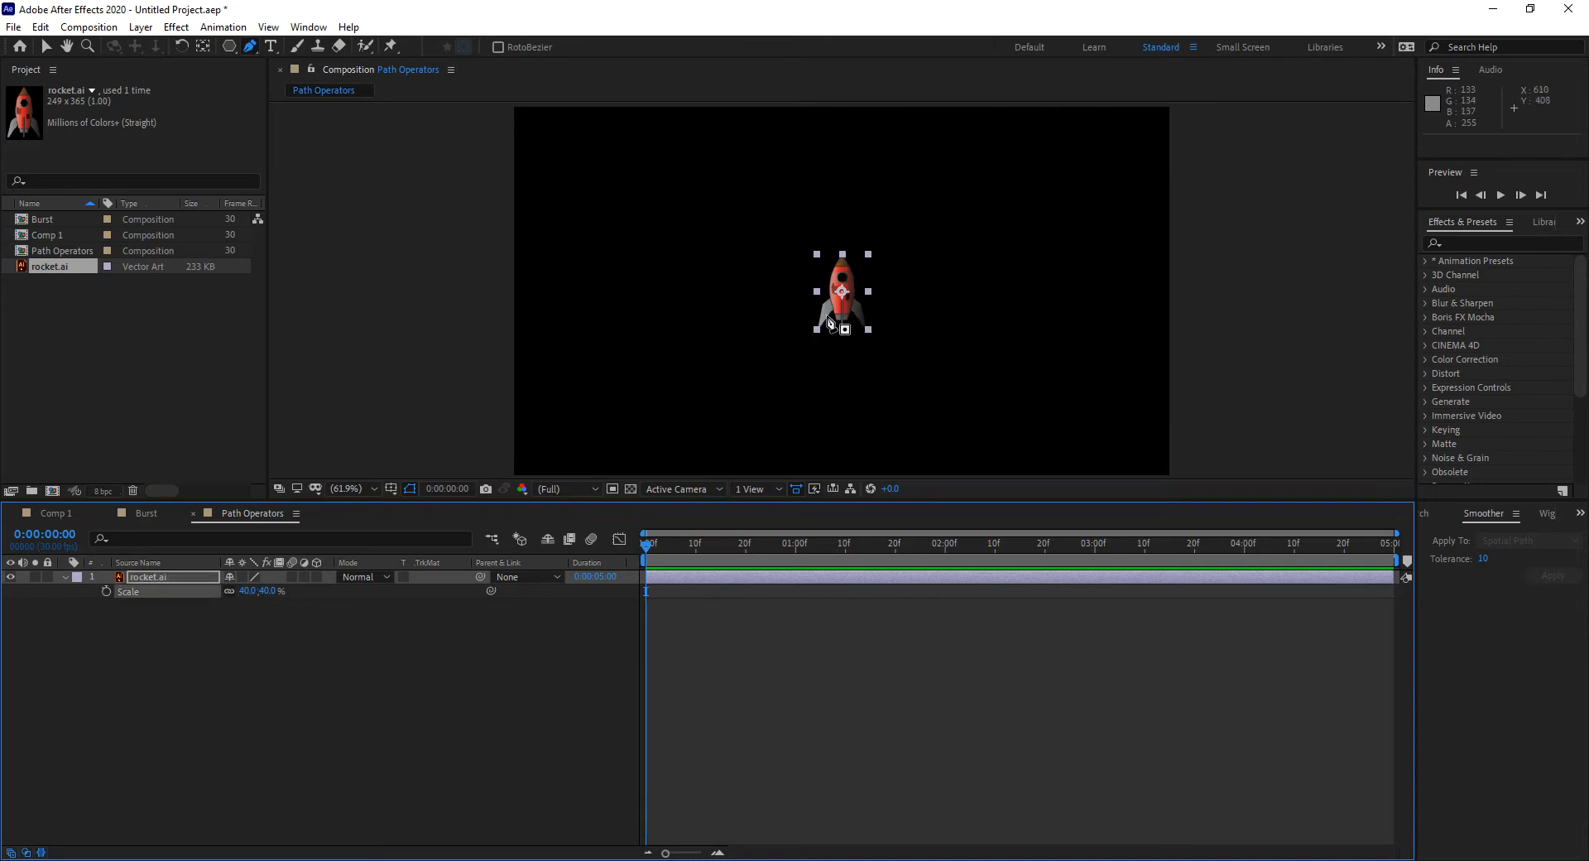
click(47, 46)
drag(847, 315, 457, 309)
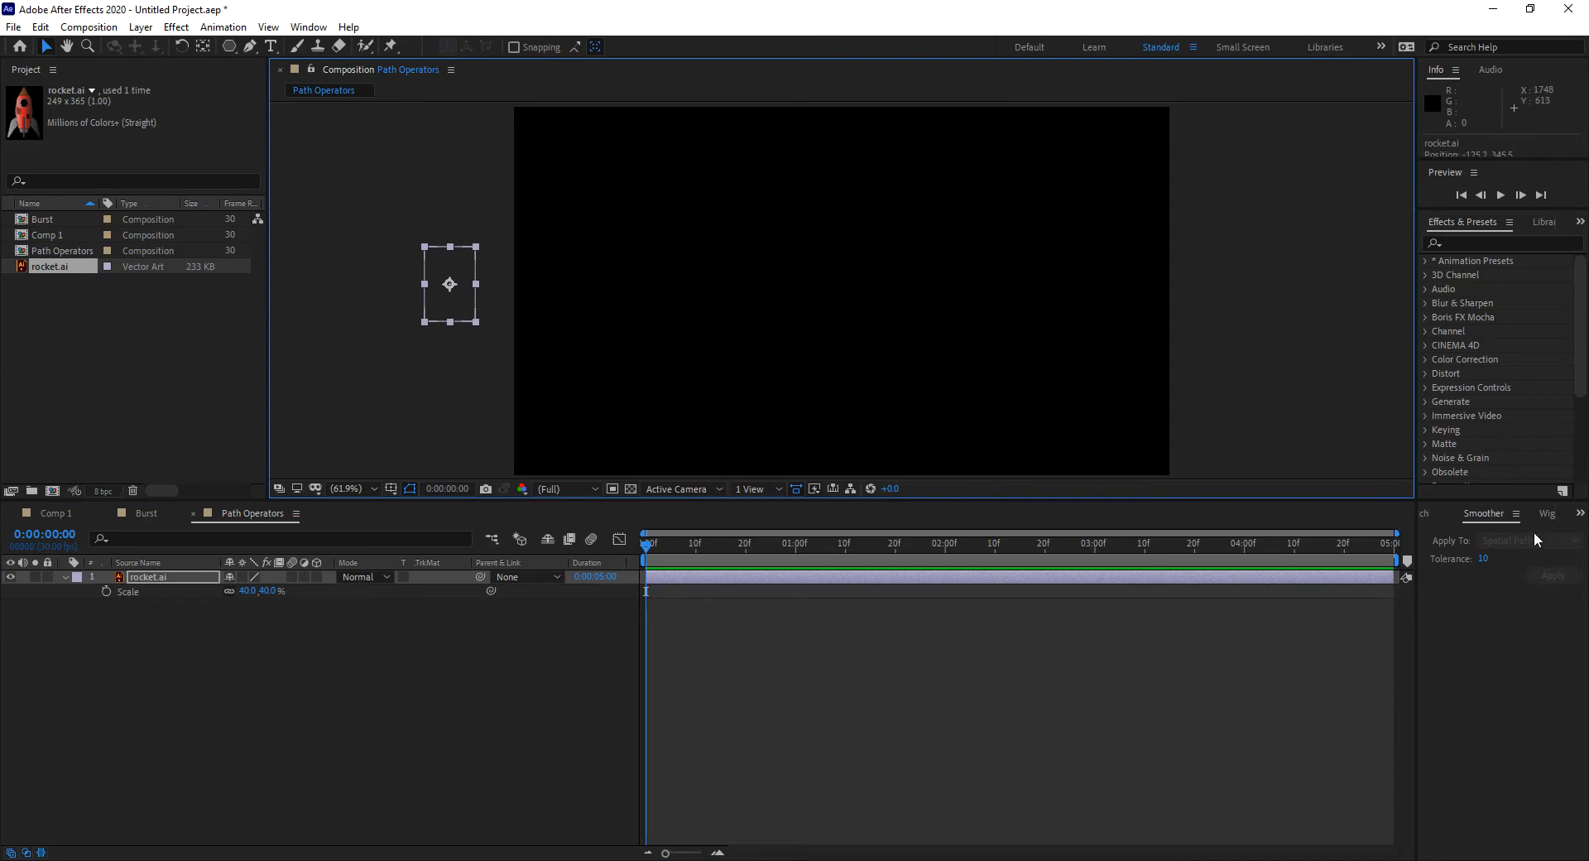
Step: Record a wavy left-to-right path across the frame for the rocket with Motion Sketch at 100% capture speed, starting and ending outside the frame
click(1428, 510)
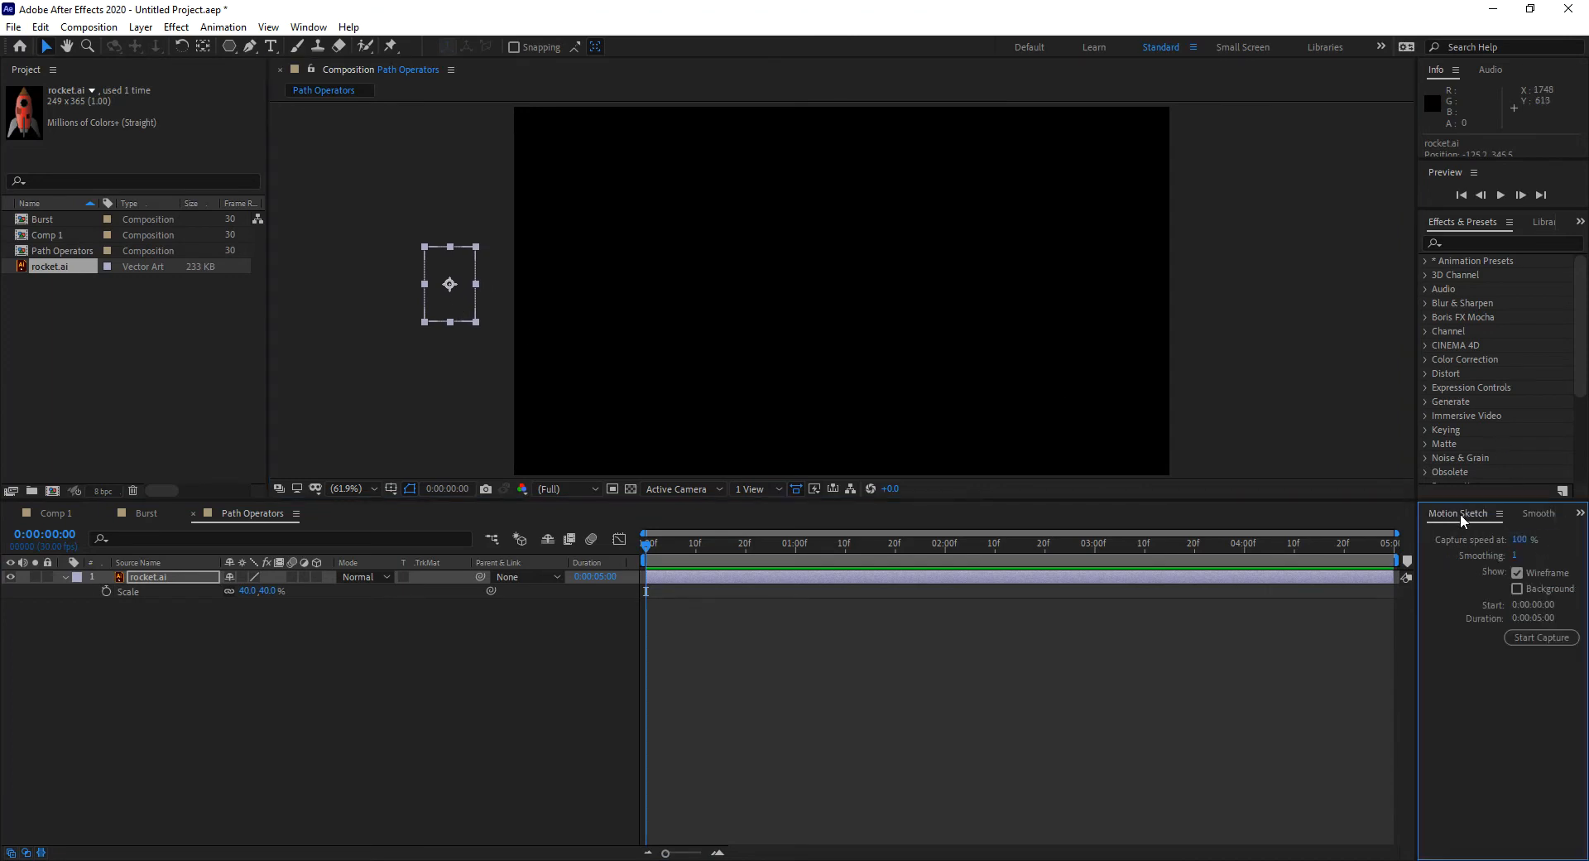
click(314, 28)
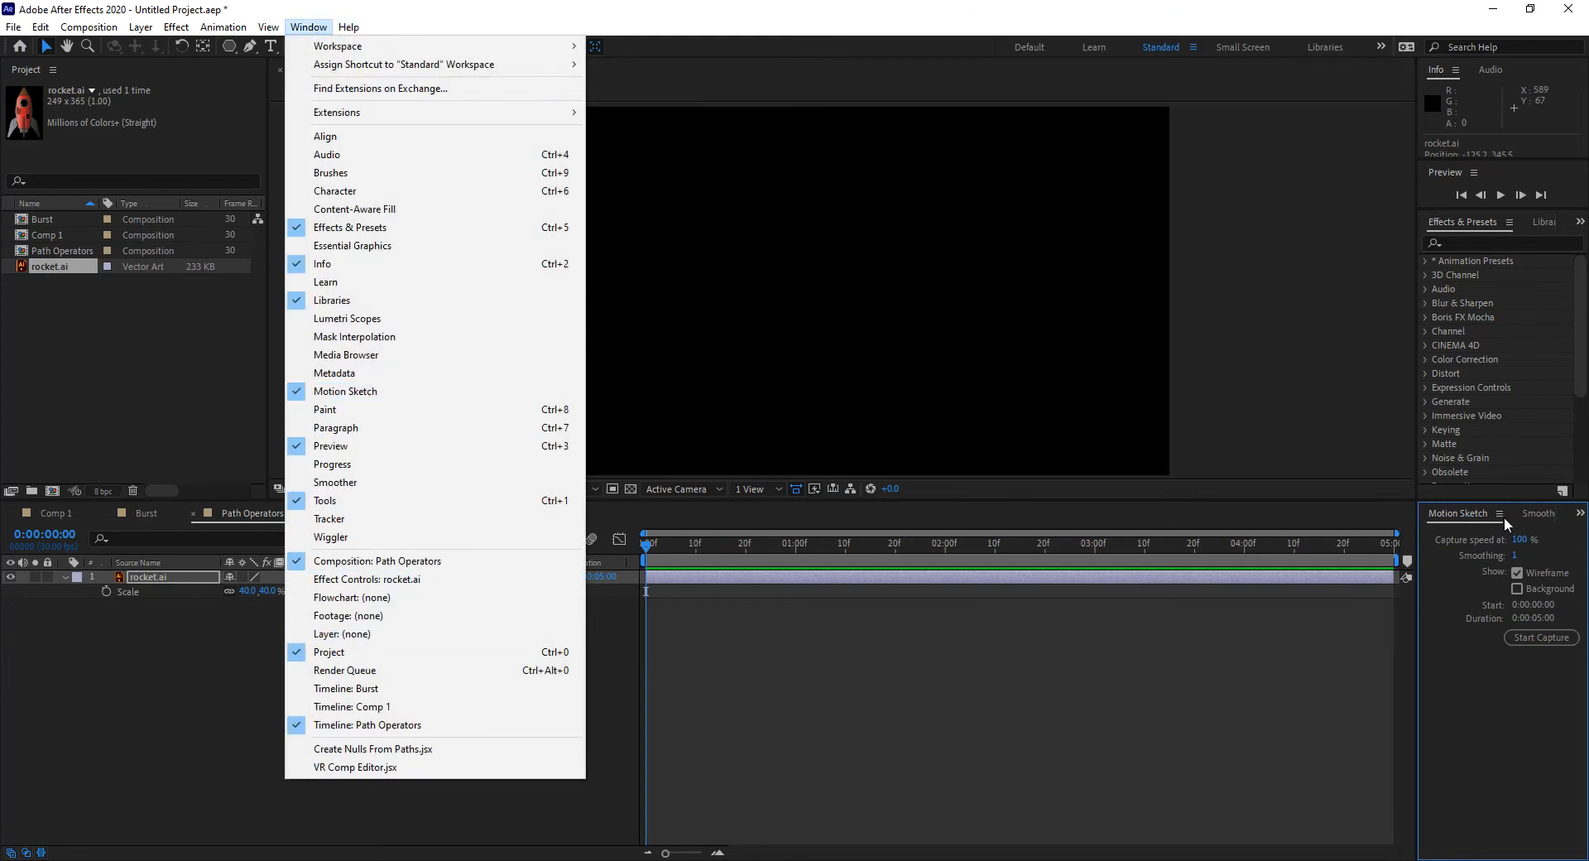
click(530, 804)
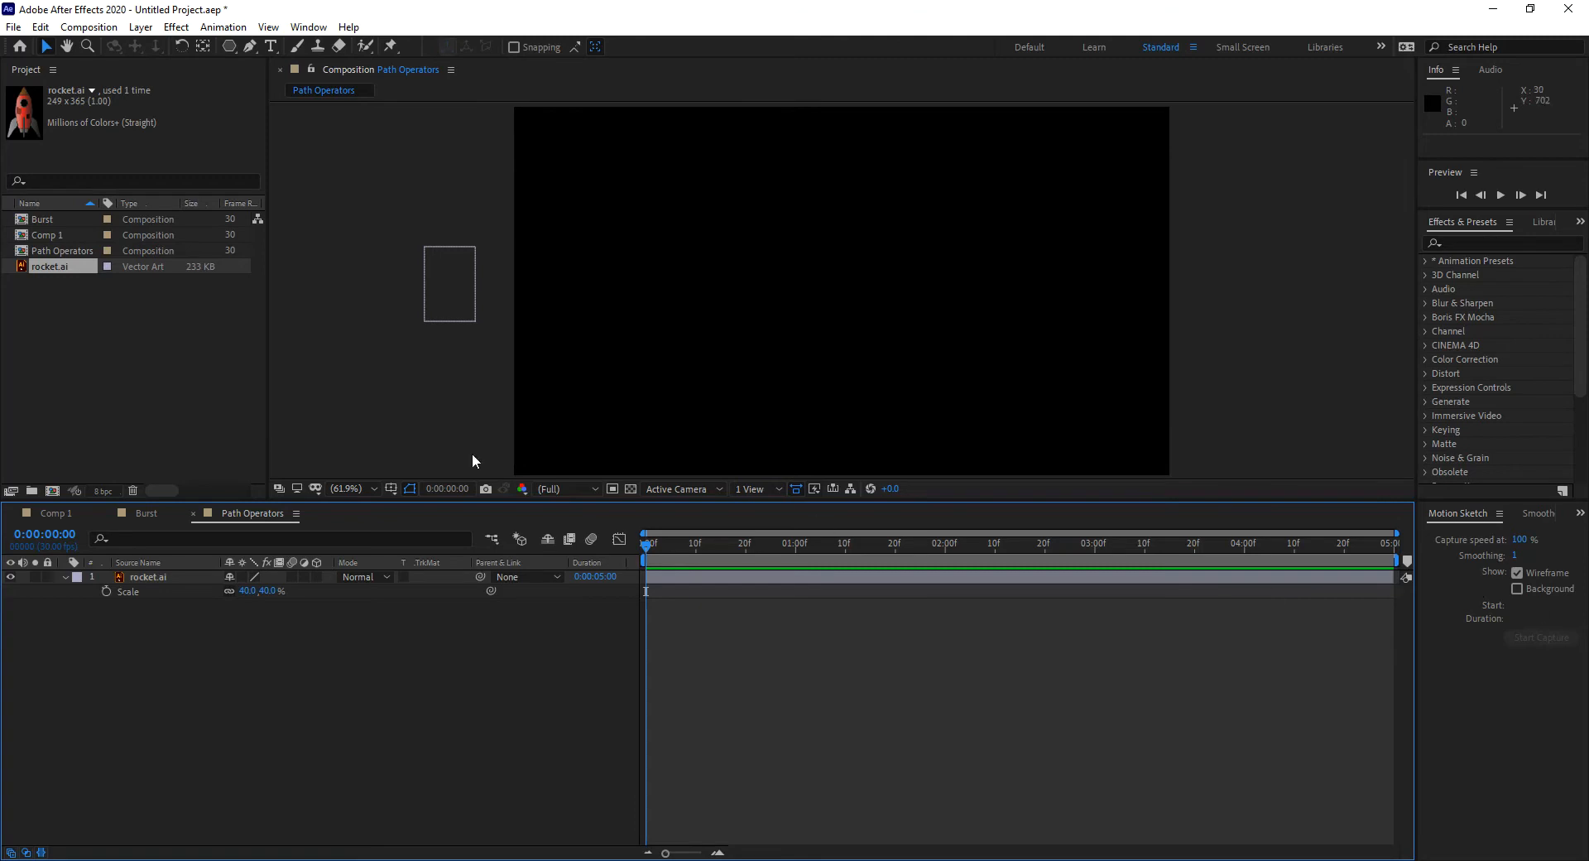
click(143, 575)
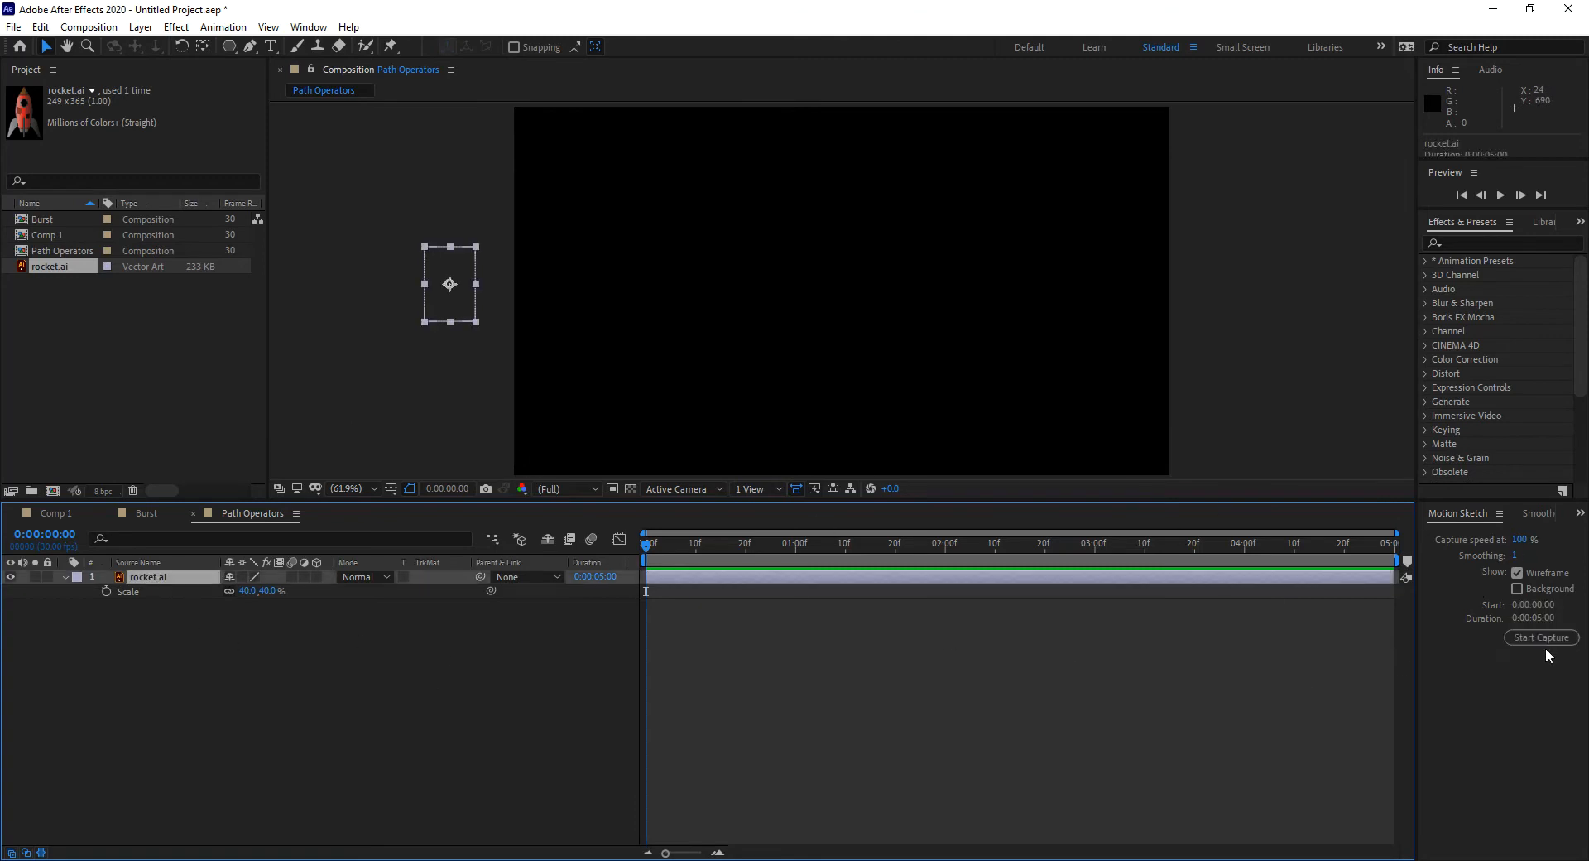
click(1549, 636)
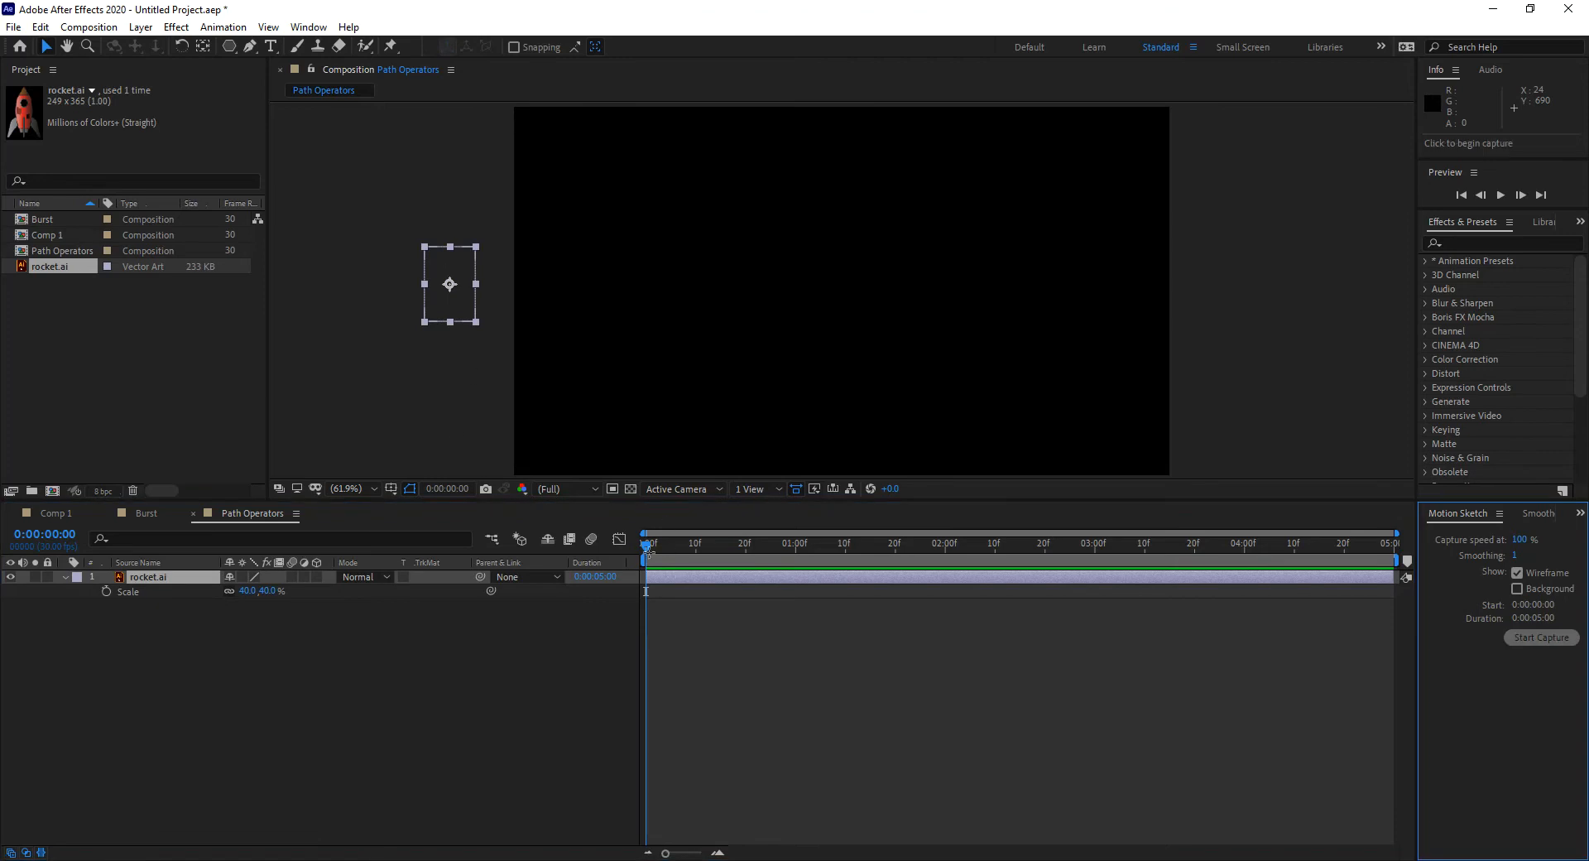
mouse_move(483, 223)
mouse_down()
mouse_move(577, 205)
mouse_move(632, 307)
mouse_move(691, 348)
mouse_move(798, 230)
mouse_move(847, 251)
mouse_move(892, 351)
mouse_move(965, 317)
mouse_move(1023, 263)
mouse_move(1113, 348)
mouse_move(1177, 307)
mouse_move(1237, 310)
mouse_up()
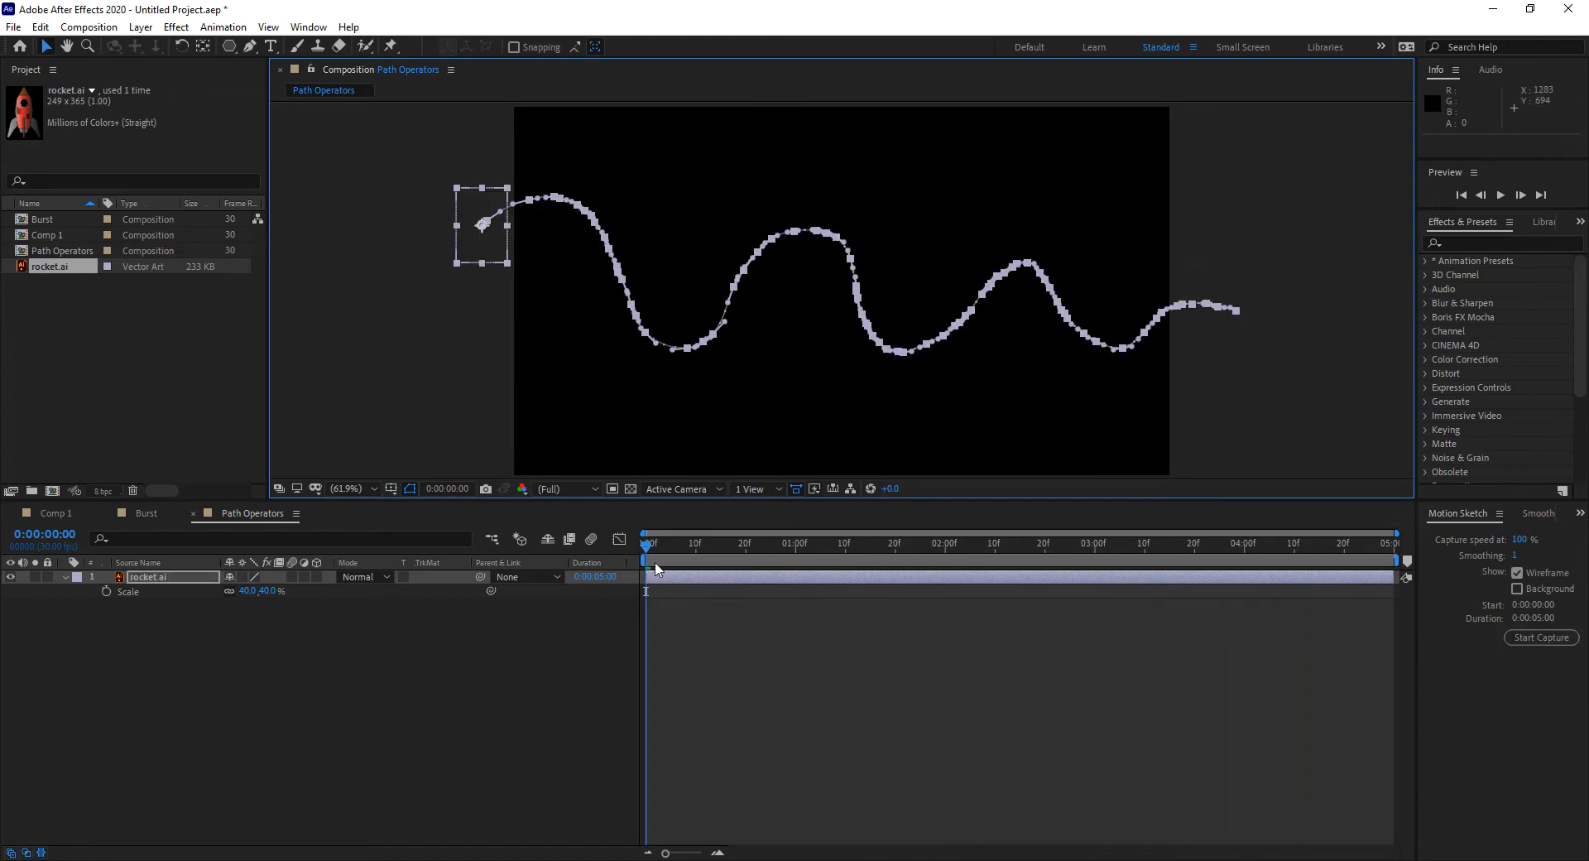
Step: Play back the sketched rocket motion from the start of the composition
drag(649, 543, 485, 621)
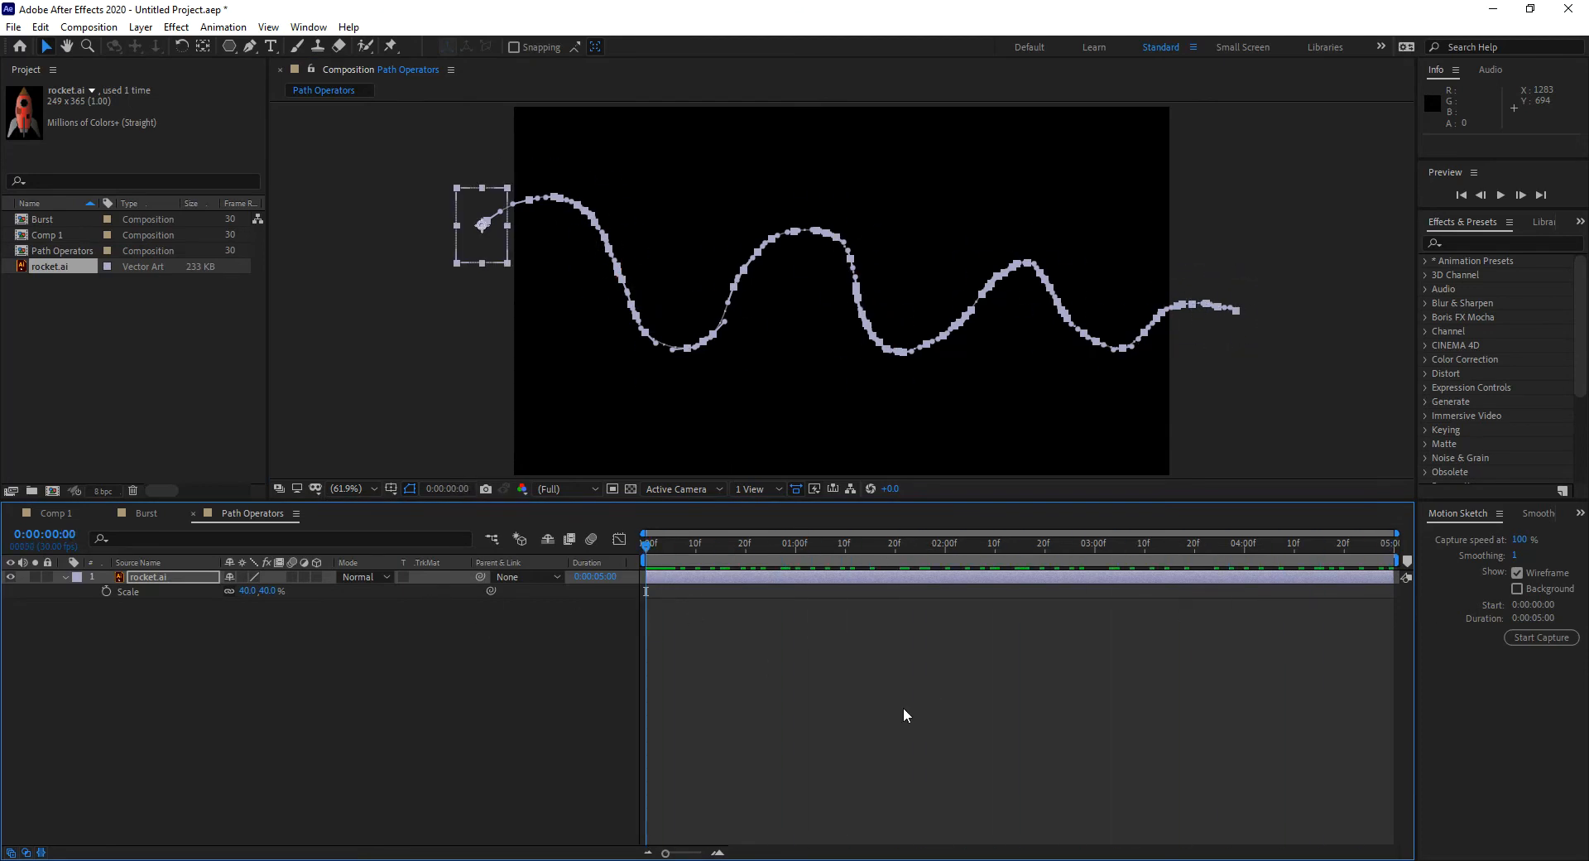
key(space)
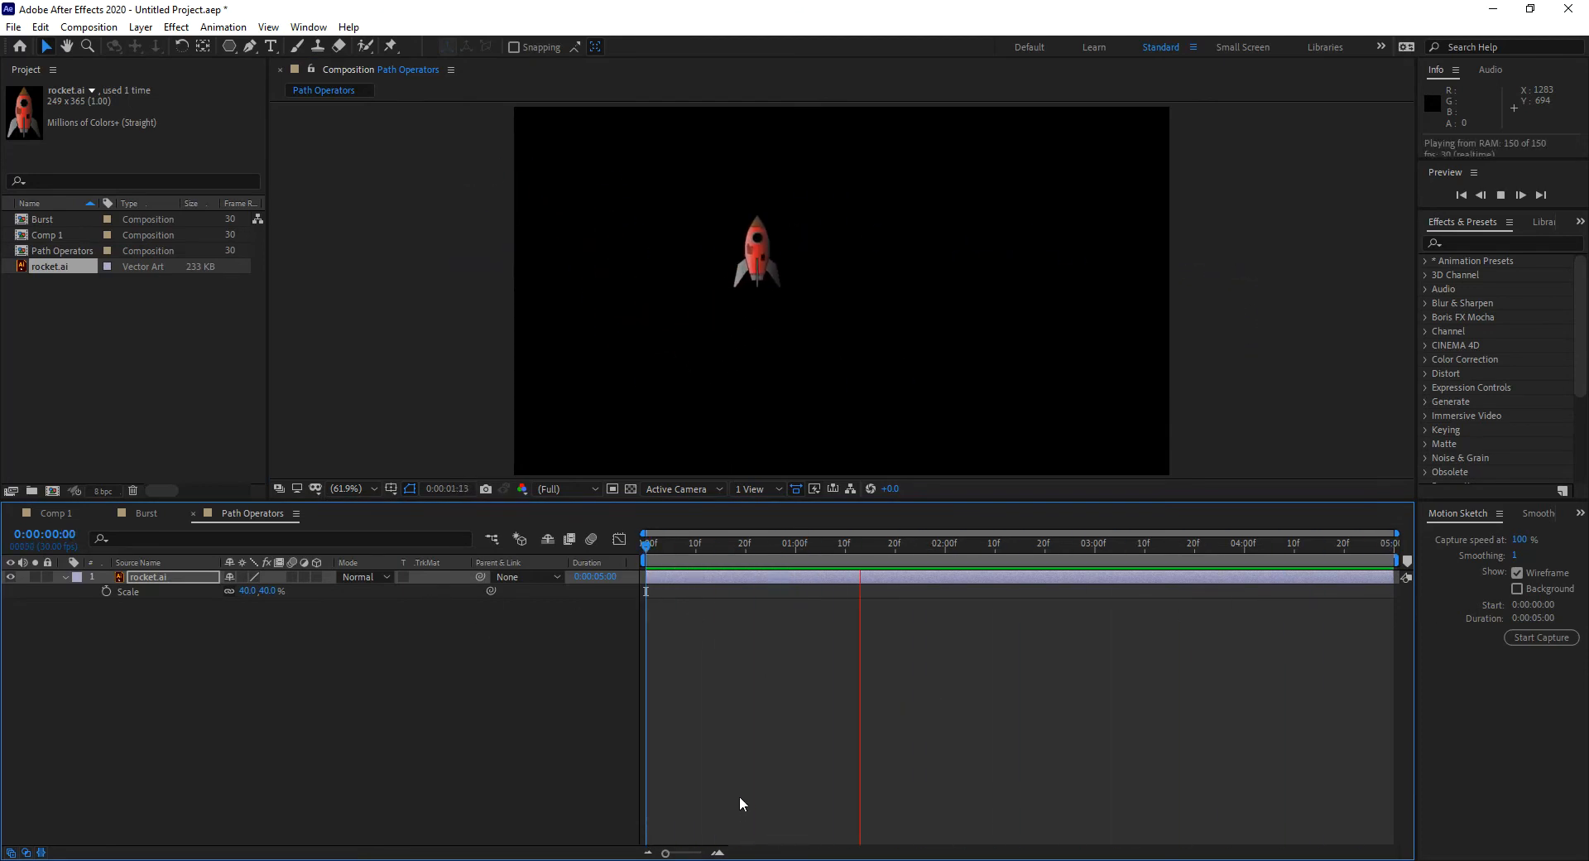
key(space)
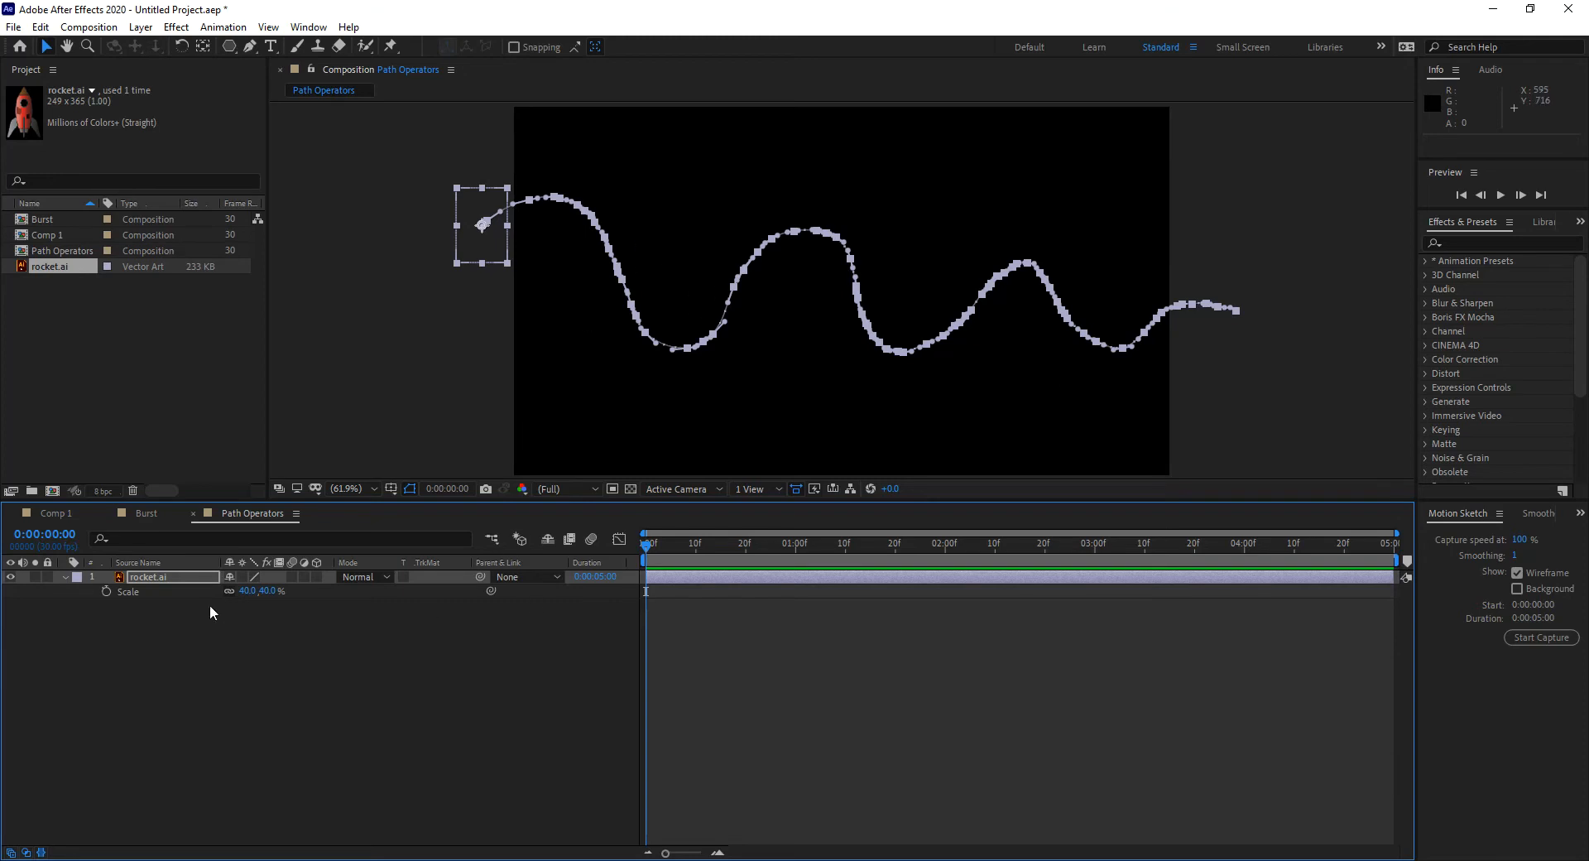
Step: Reveal the rocket layer's Position property, select all its keyframes and bring up the Smoother
click(169, 577)
key(p)
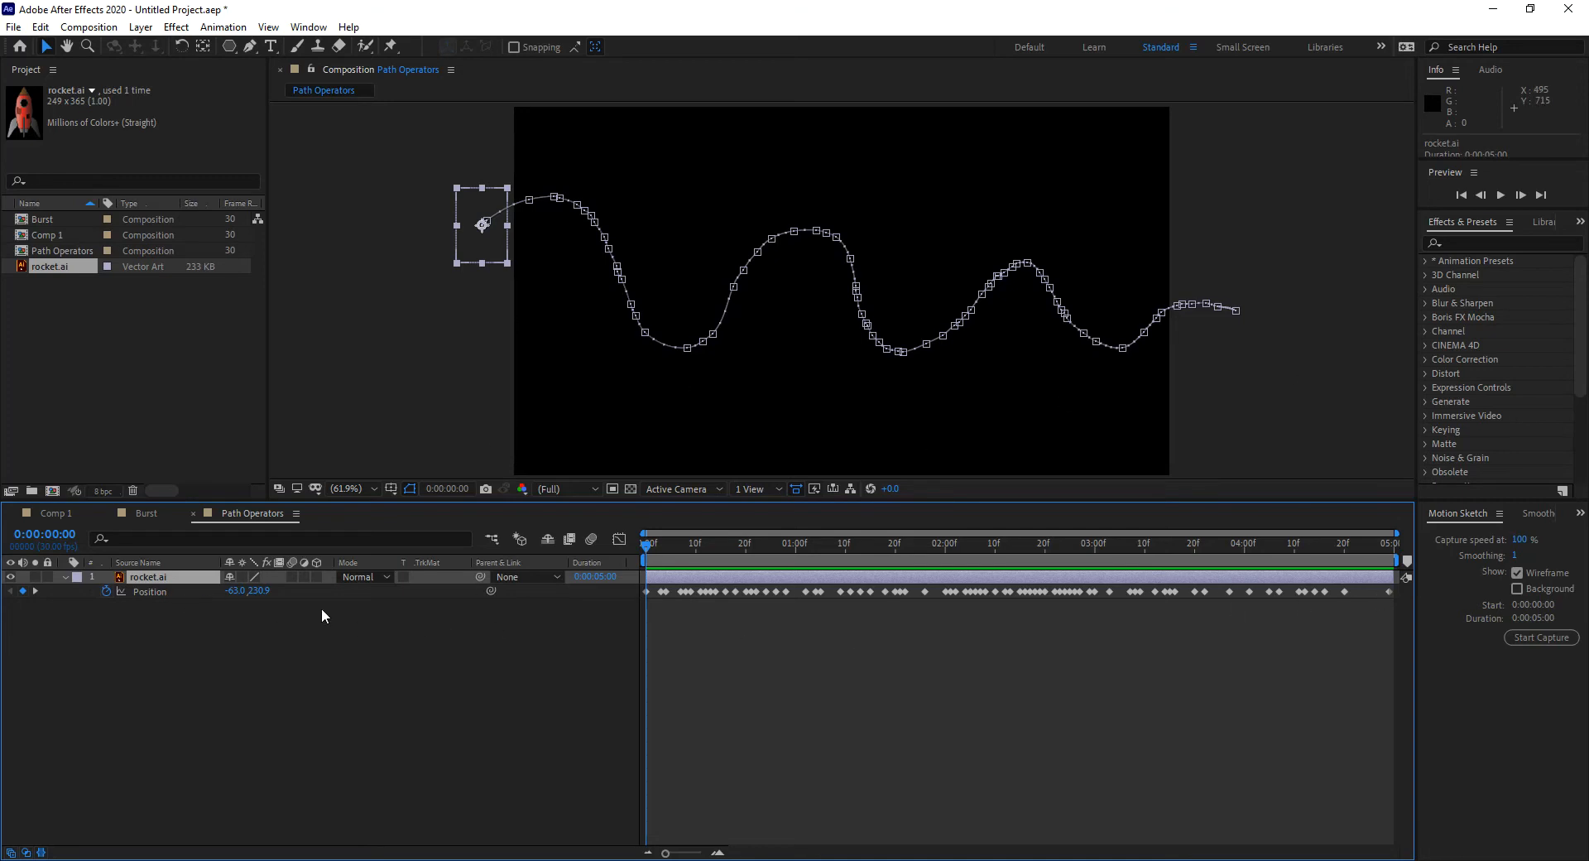
click(153, 591)
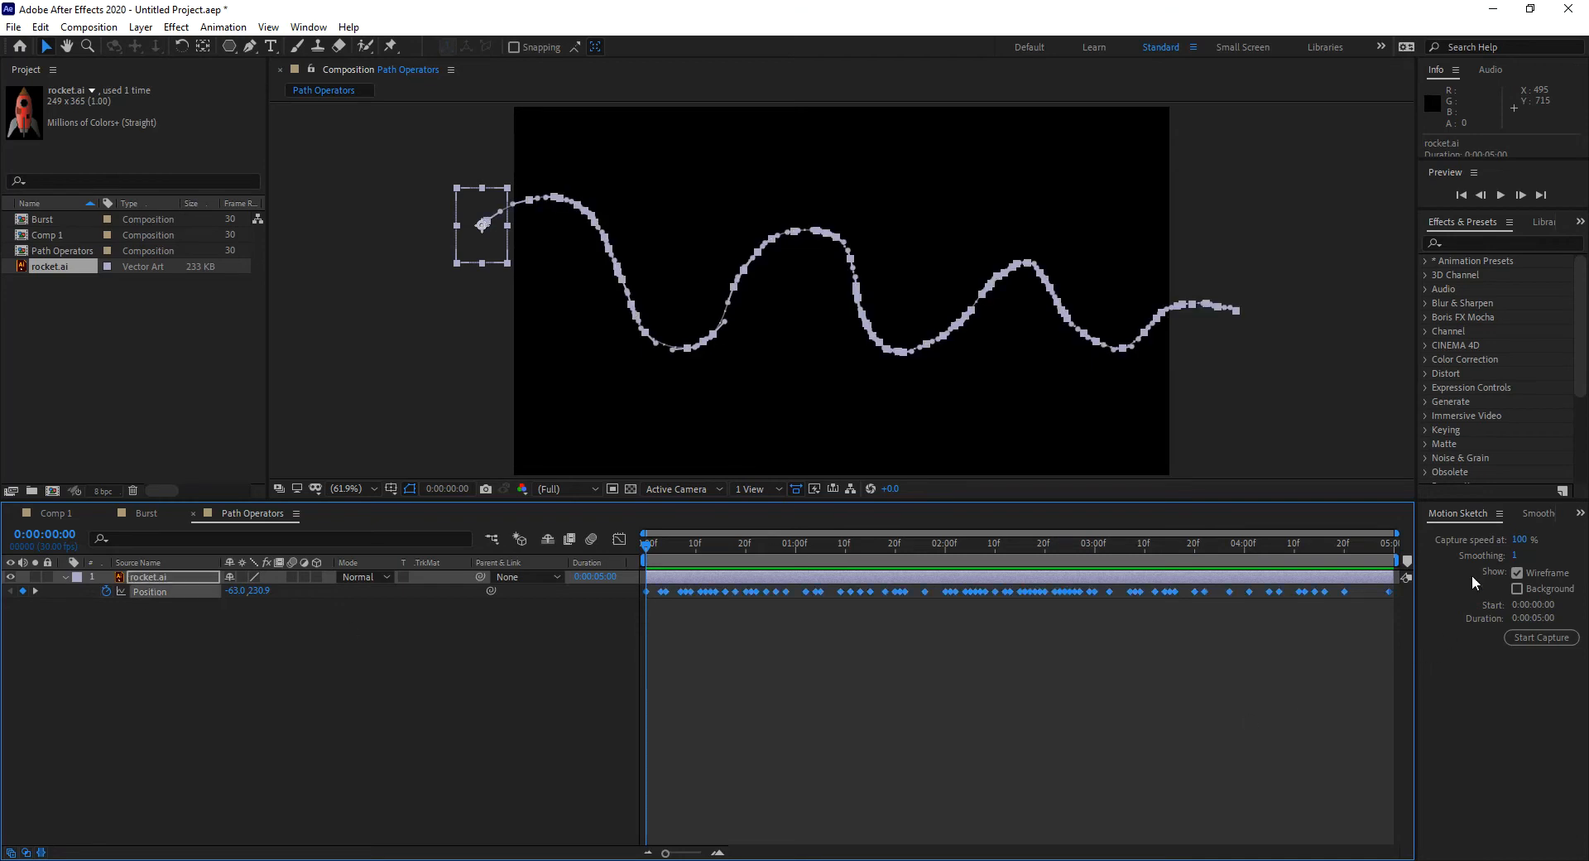
click(1535, 513)
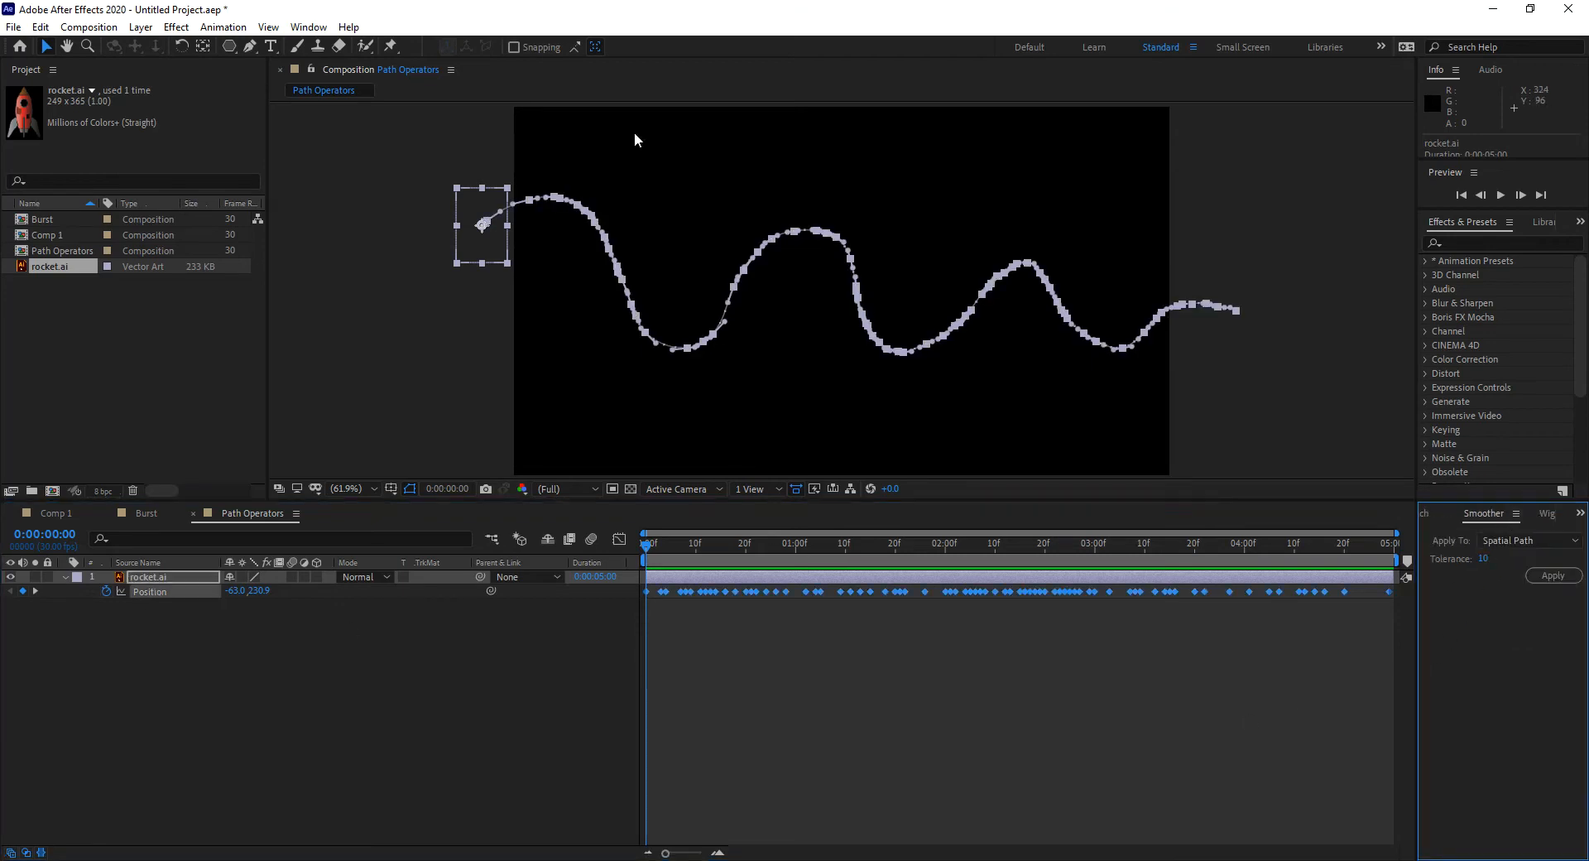
Step: Try smoothing the spatial path of the selected Position keyframes with a tolerance of 1
click(304, 29)
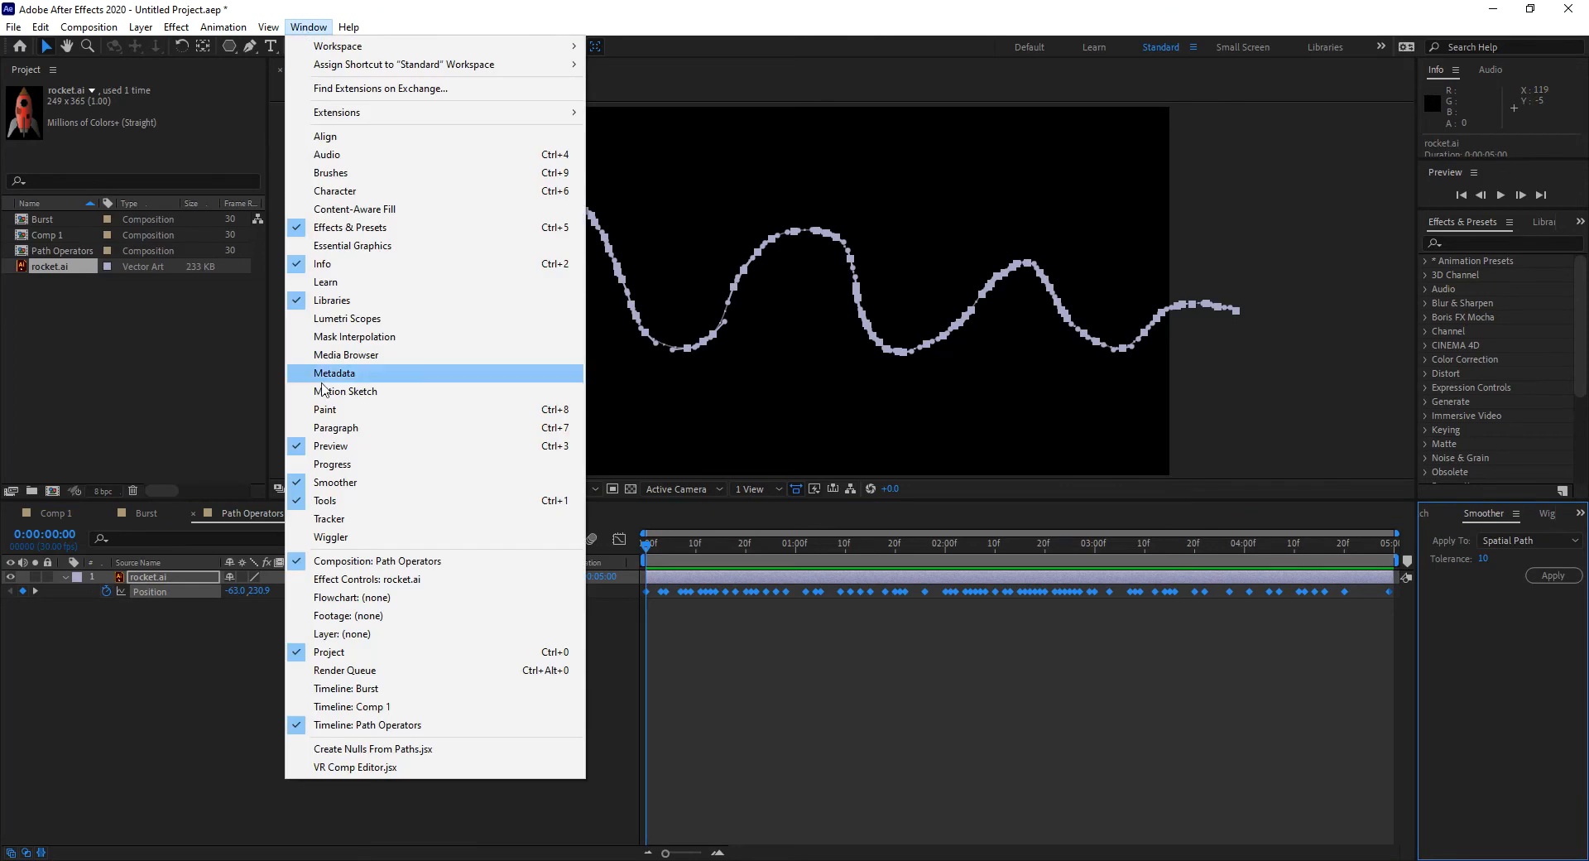
click(1487, 609)
click(1486, 560)
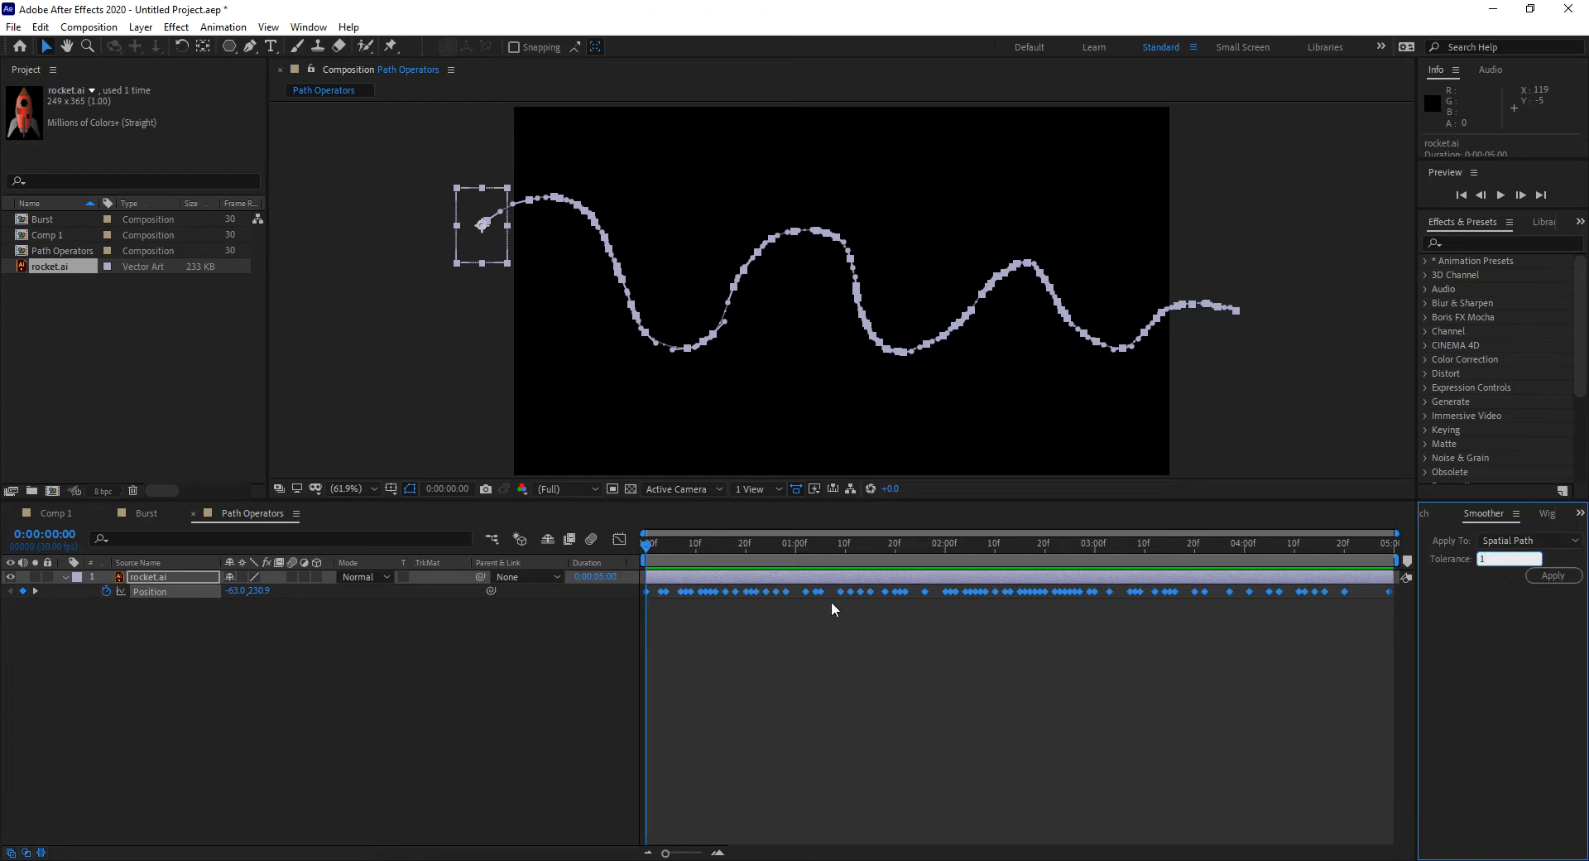
click(1541, 577)
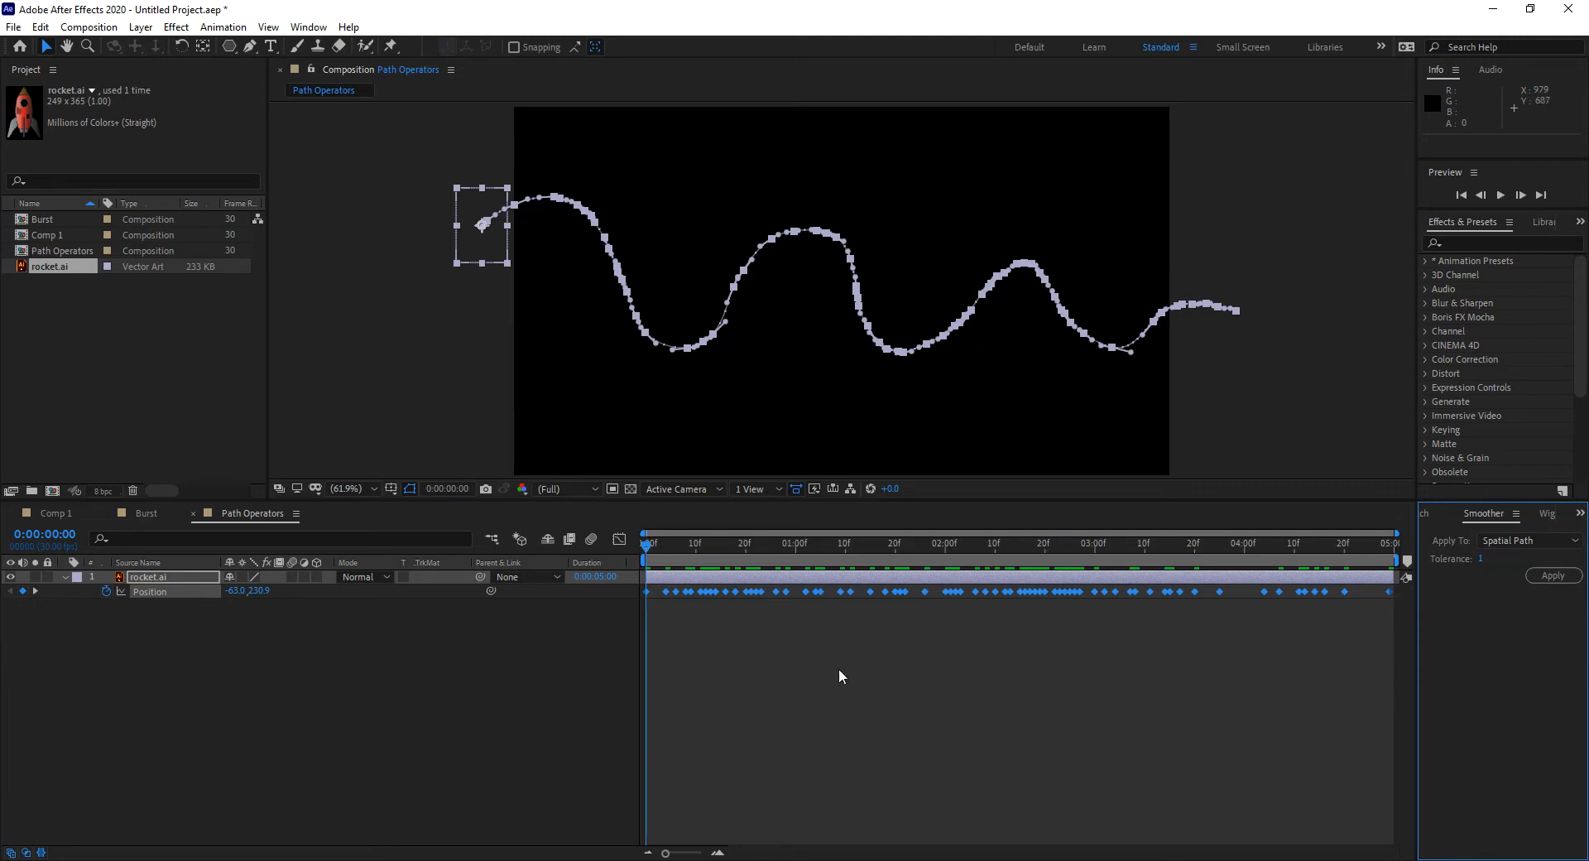
Step: Undo the last smoothing and apply the Smoother to the spatial path with a tolerance of 10
click(1481, 558)
text(10)
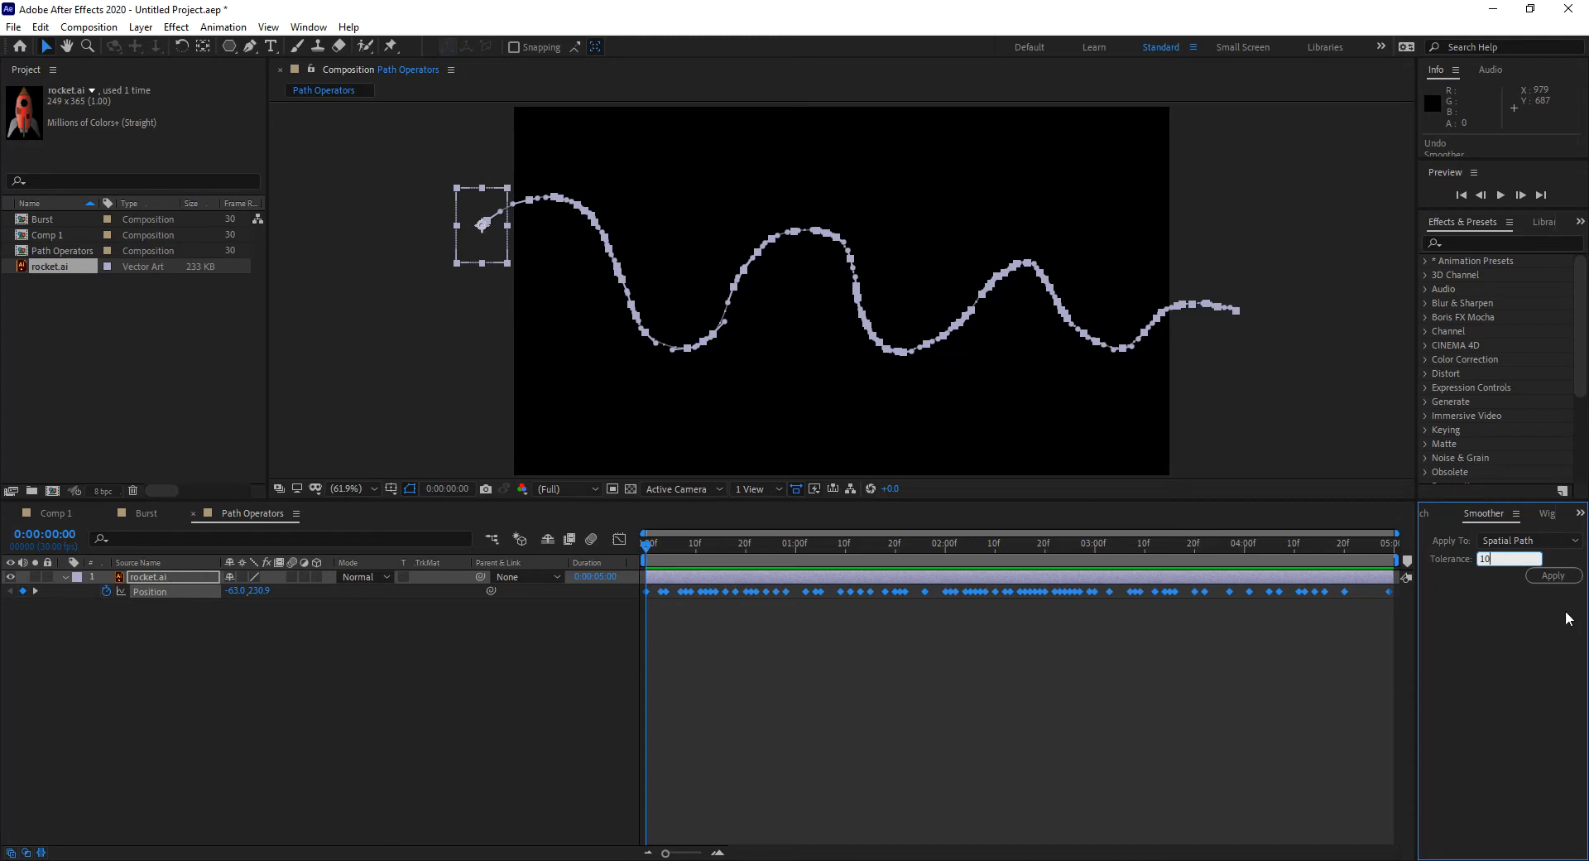
click(1553, 576)
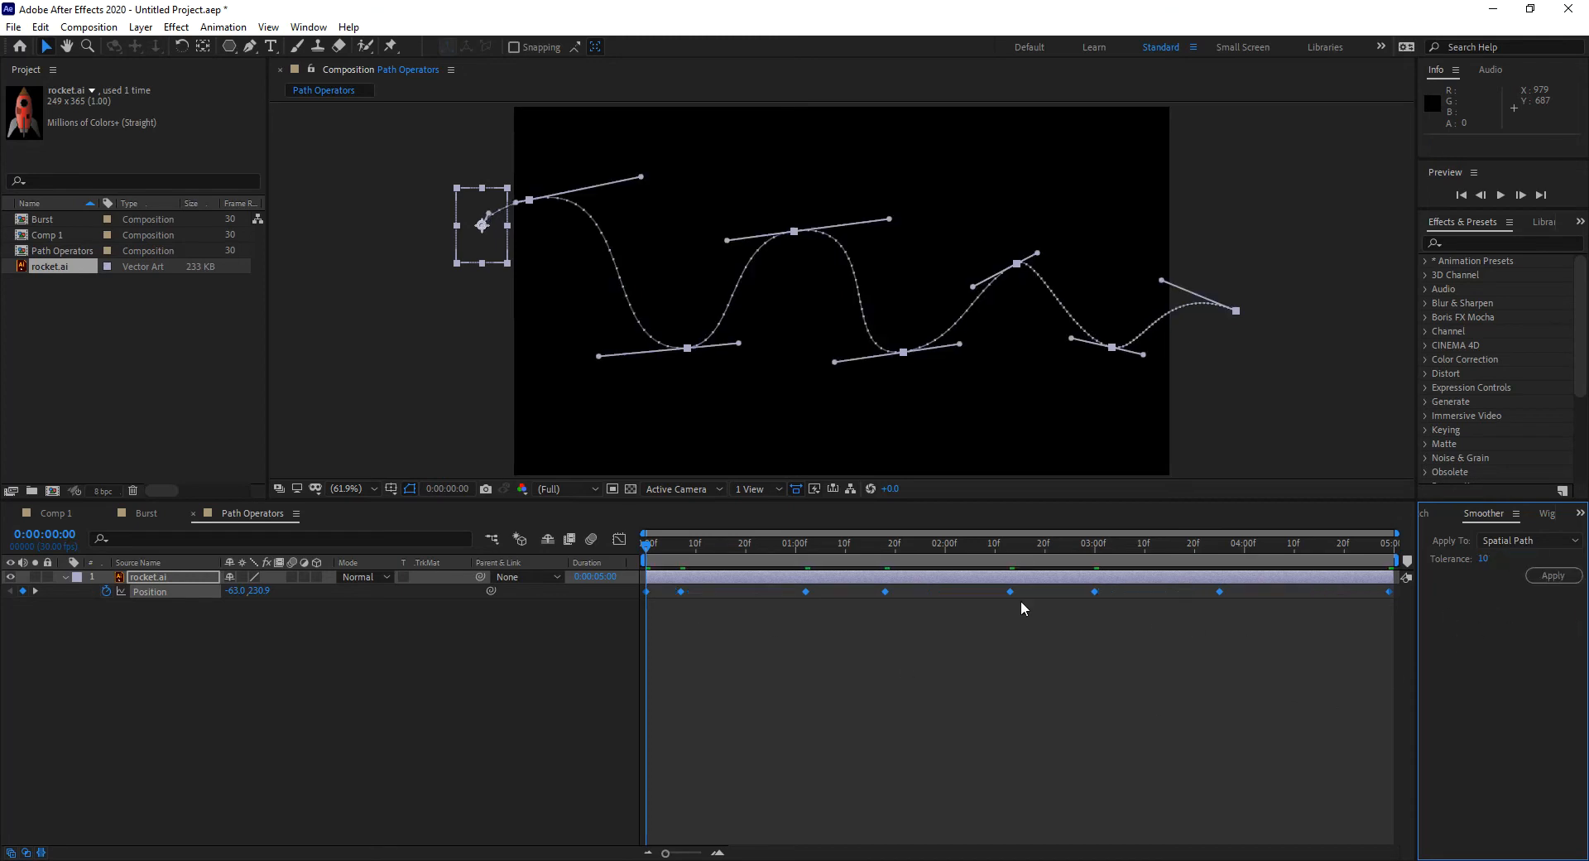
Step: Scrub through the timeline and play back the smoothed rocket motion
drag(660, 548, 858, 560)
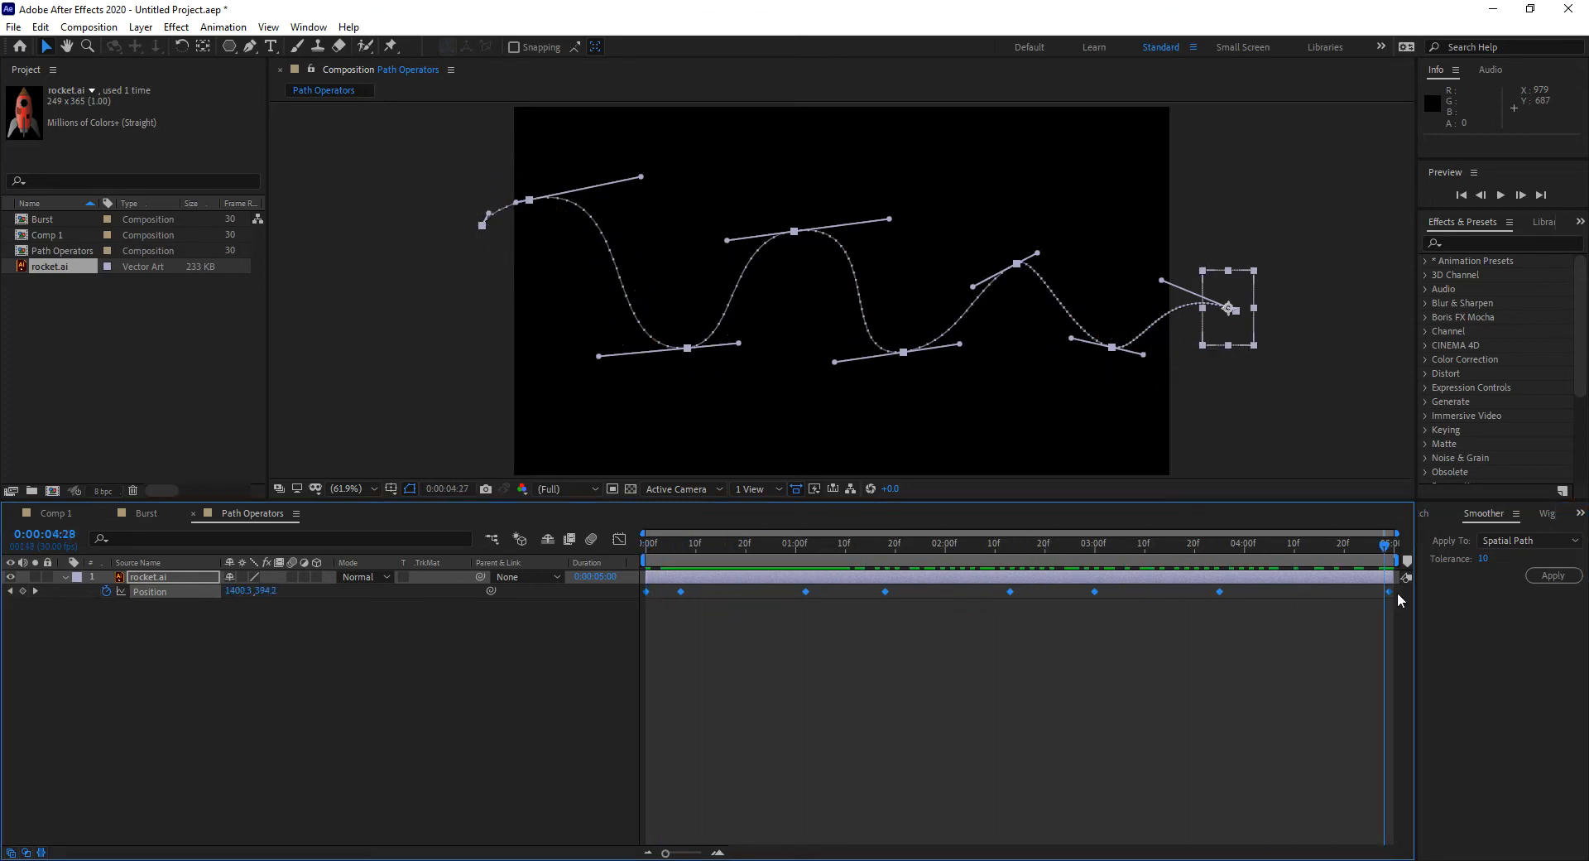
key(space)
key(space)
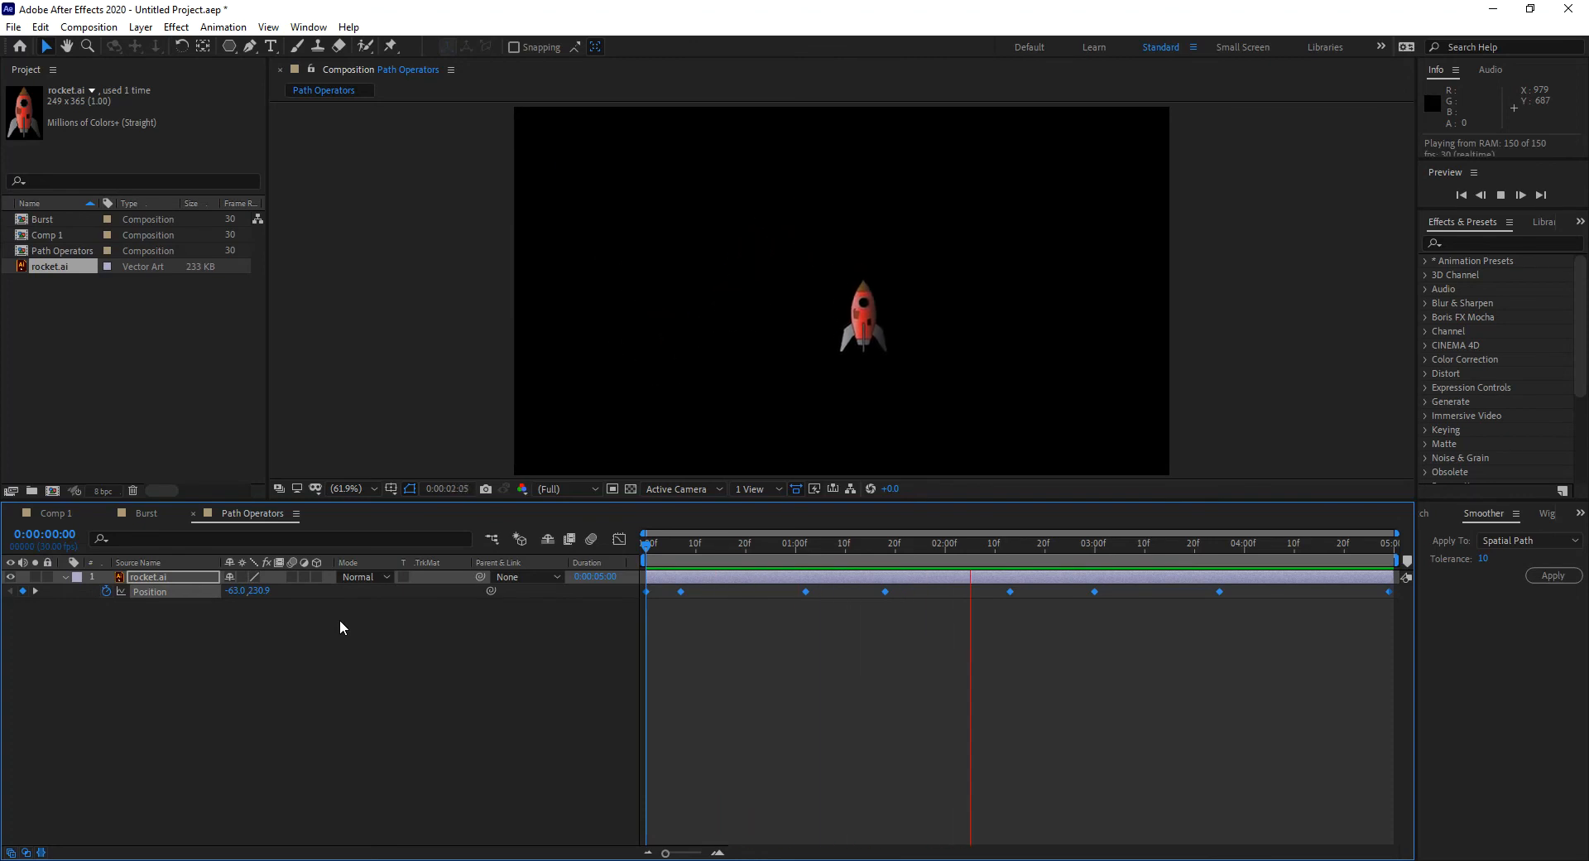
key(space)
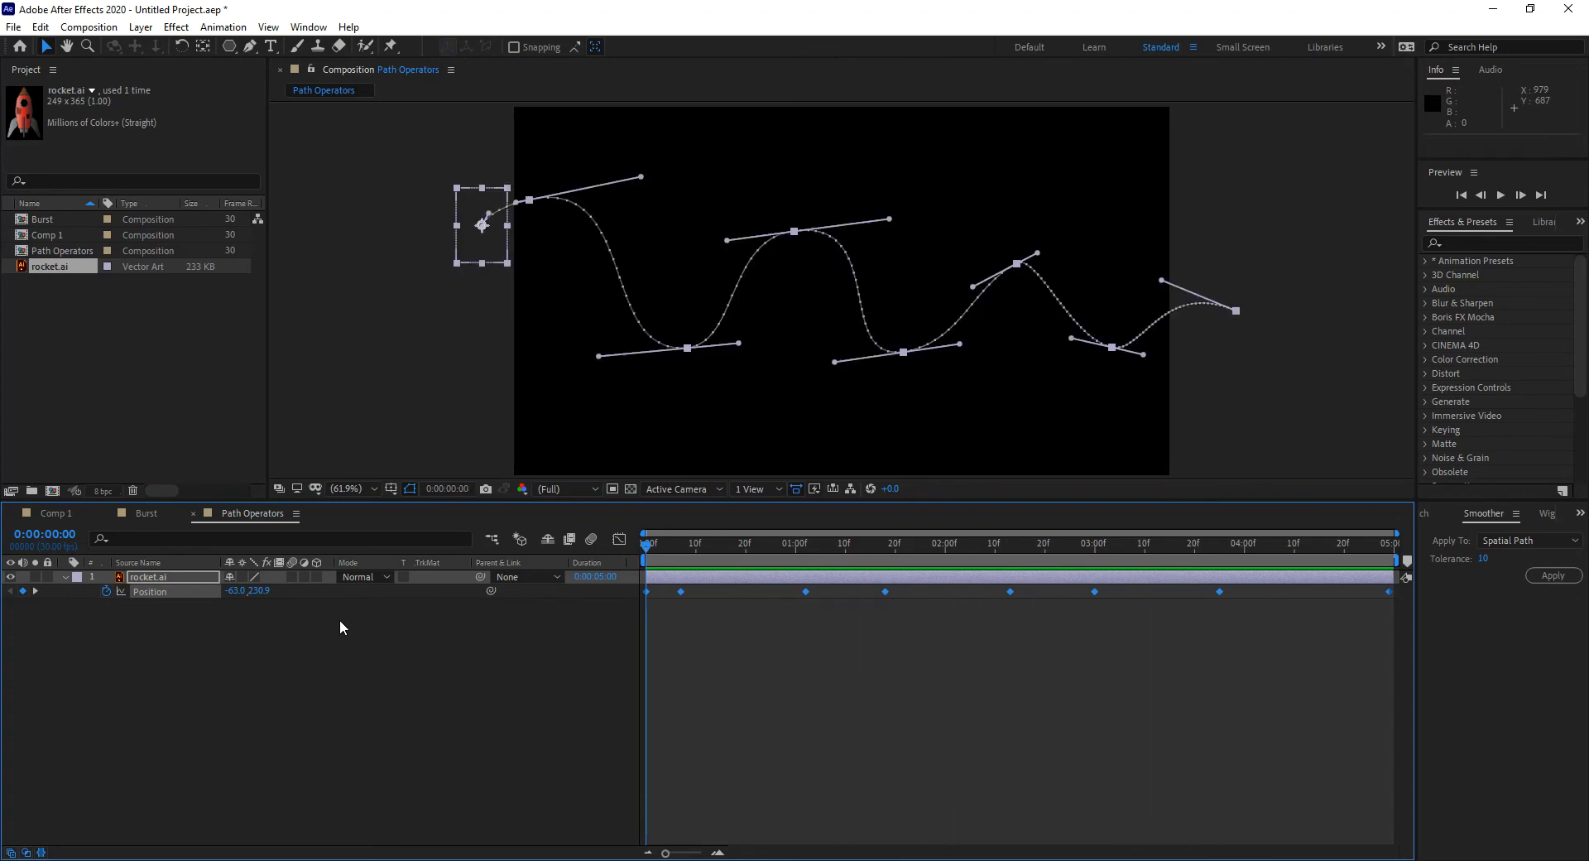
Step: Try Rove Across Time on the selected Position keyframes, preview the motion and undo the roving
right_click(681, 591)
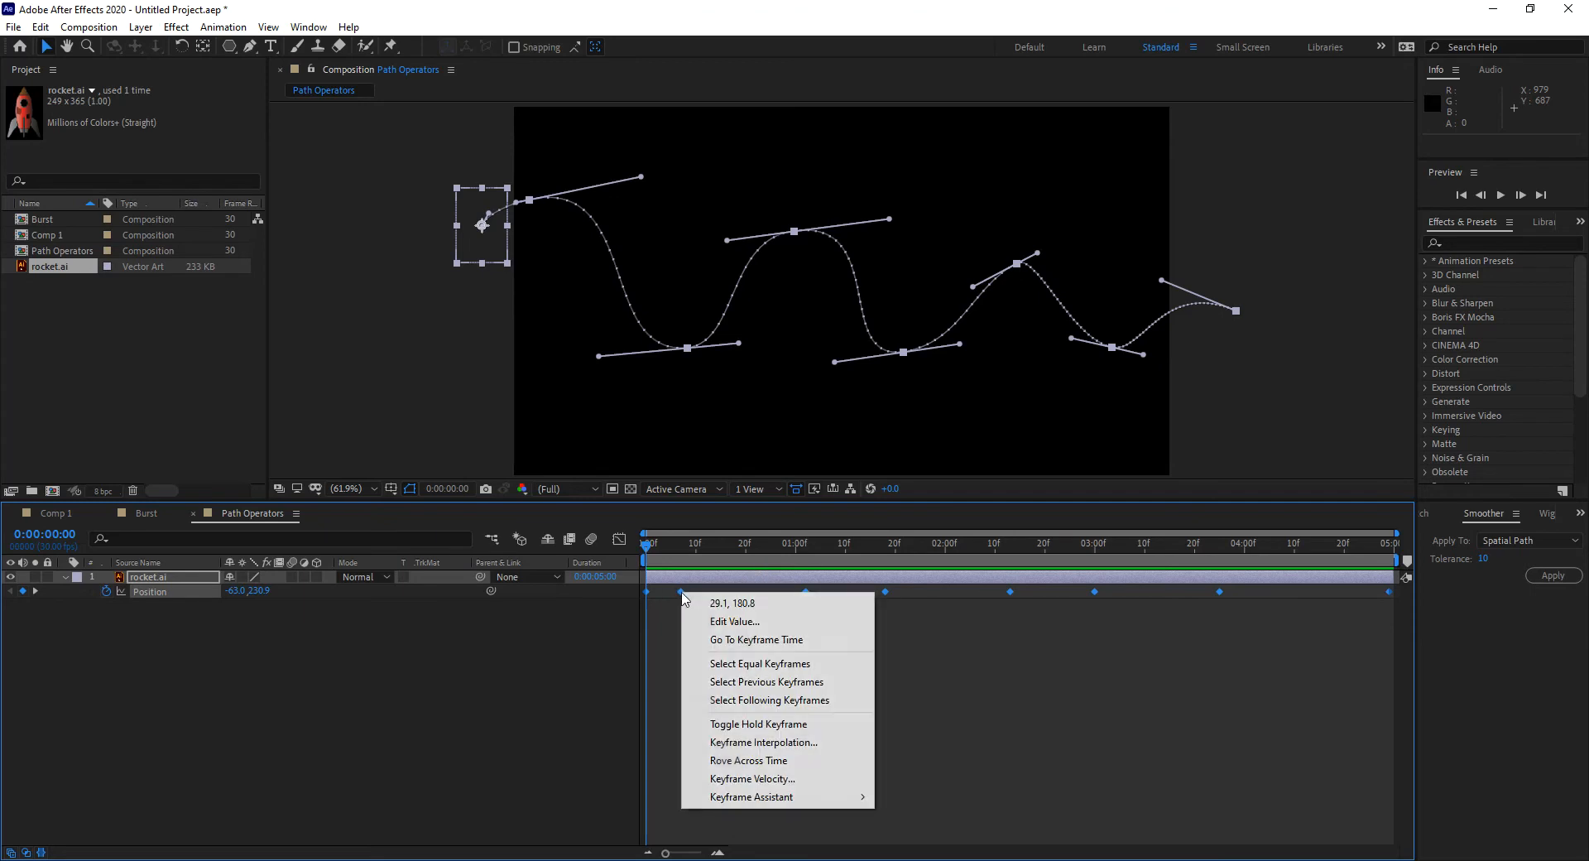
click(785, 761)
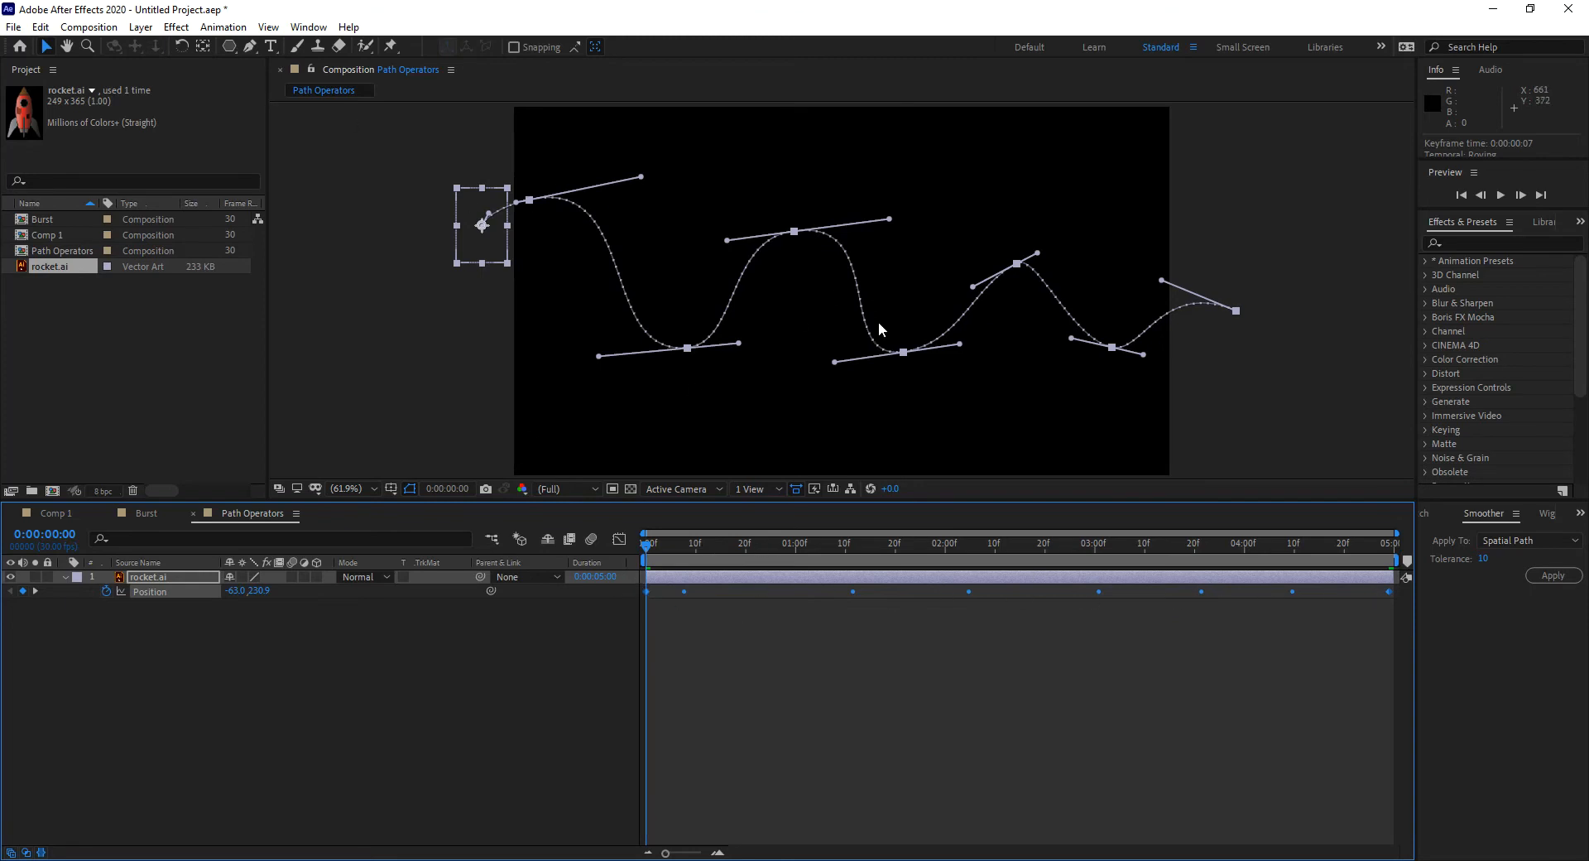
key(space)
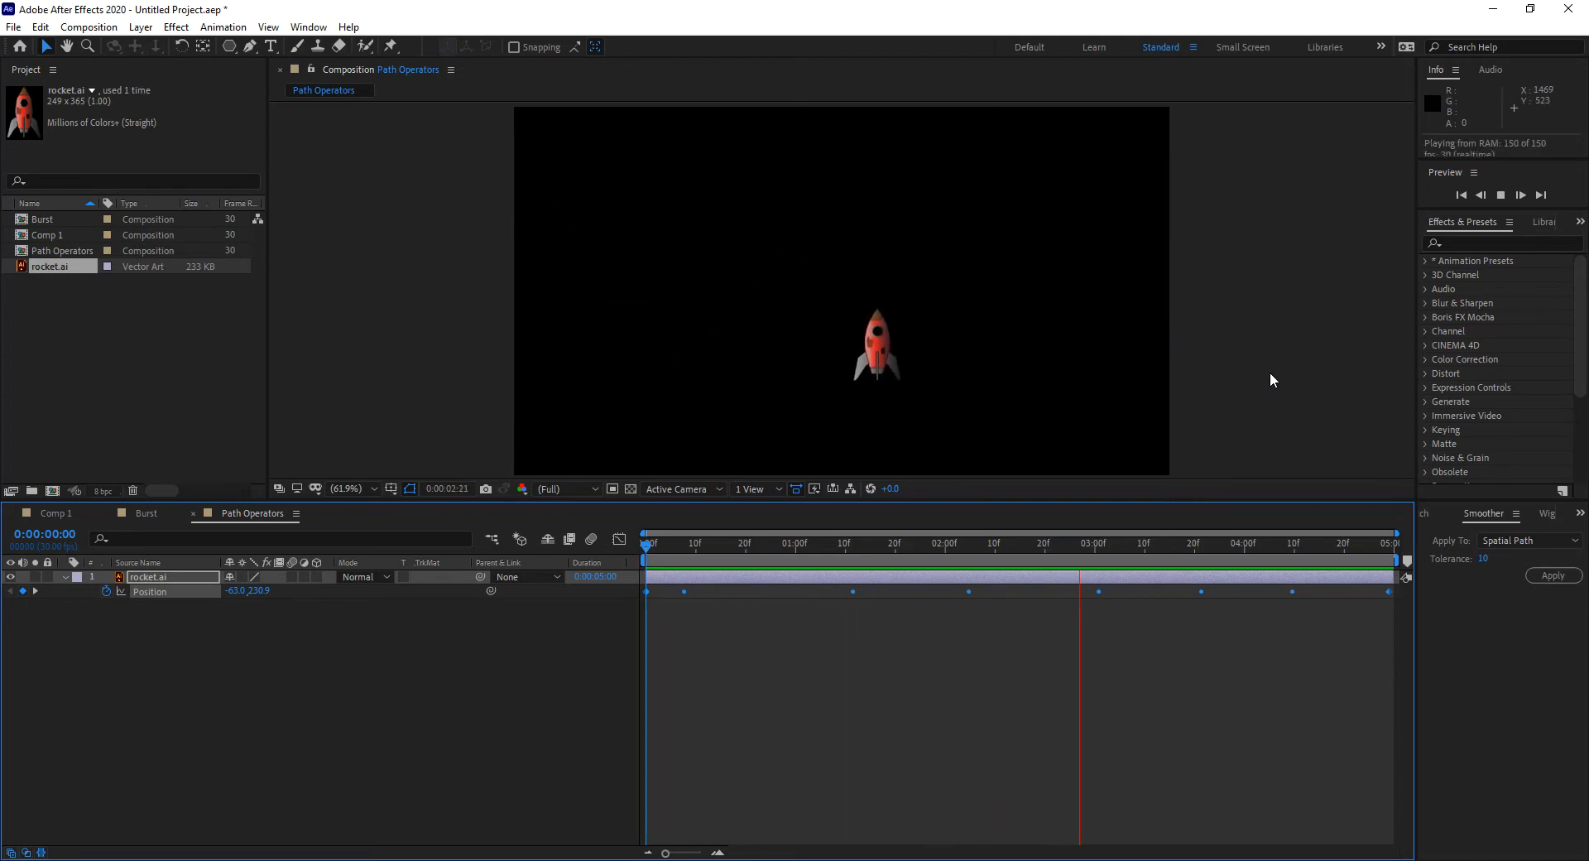
key(space)
key(ctrl+z)
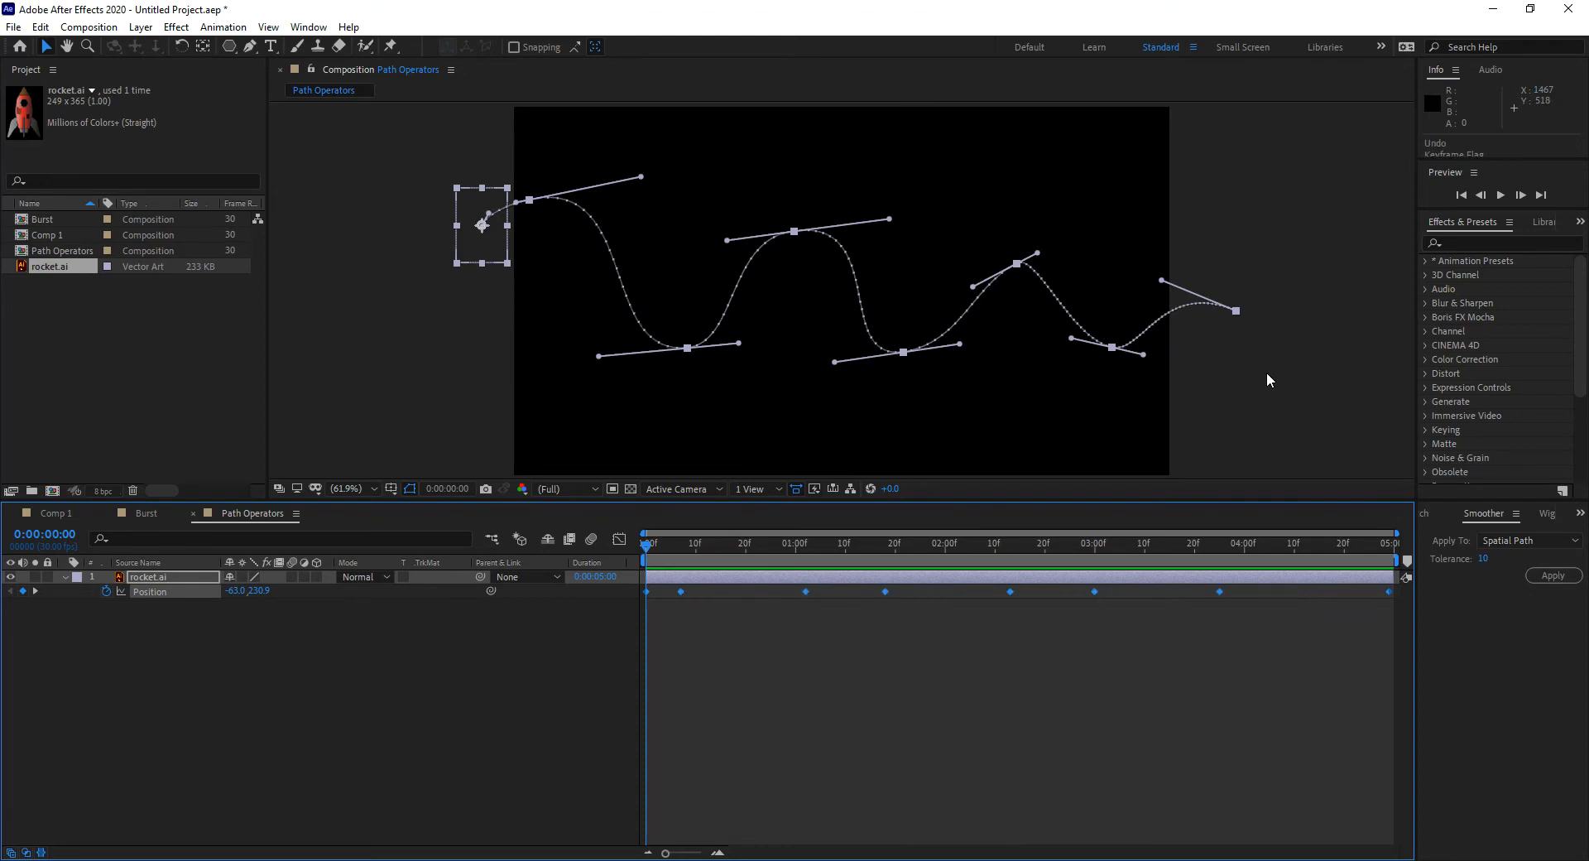
Step: Set roving to Rove Across Time in the Position keyframes' Keyframe Interpolation settings and preview the rocket's motion
right_click(807, 592)
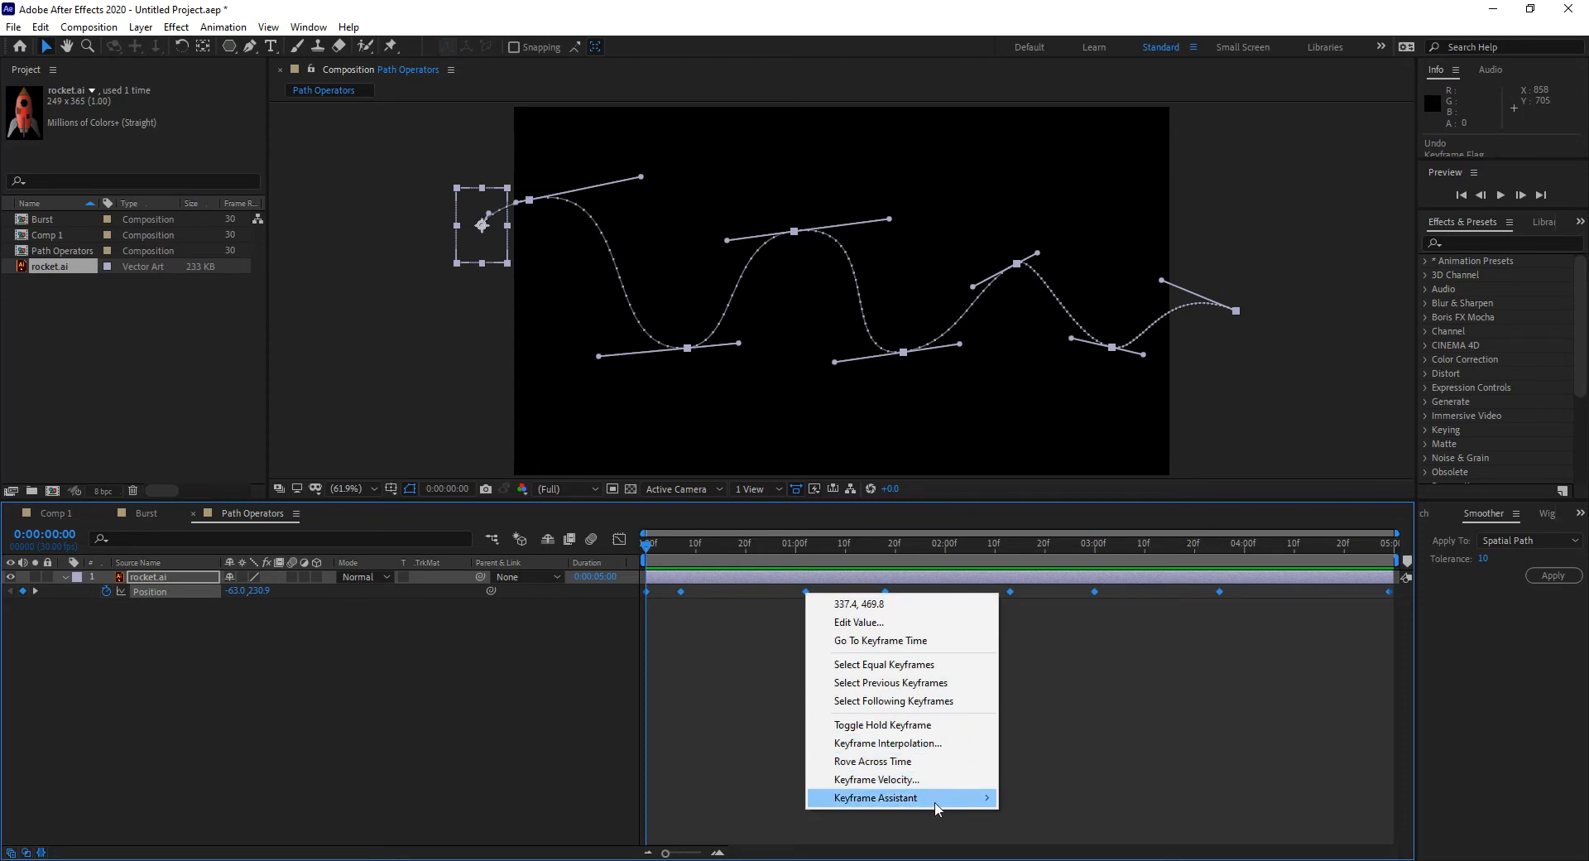
click(939, 744)
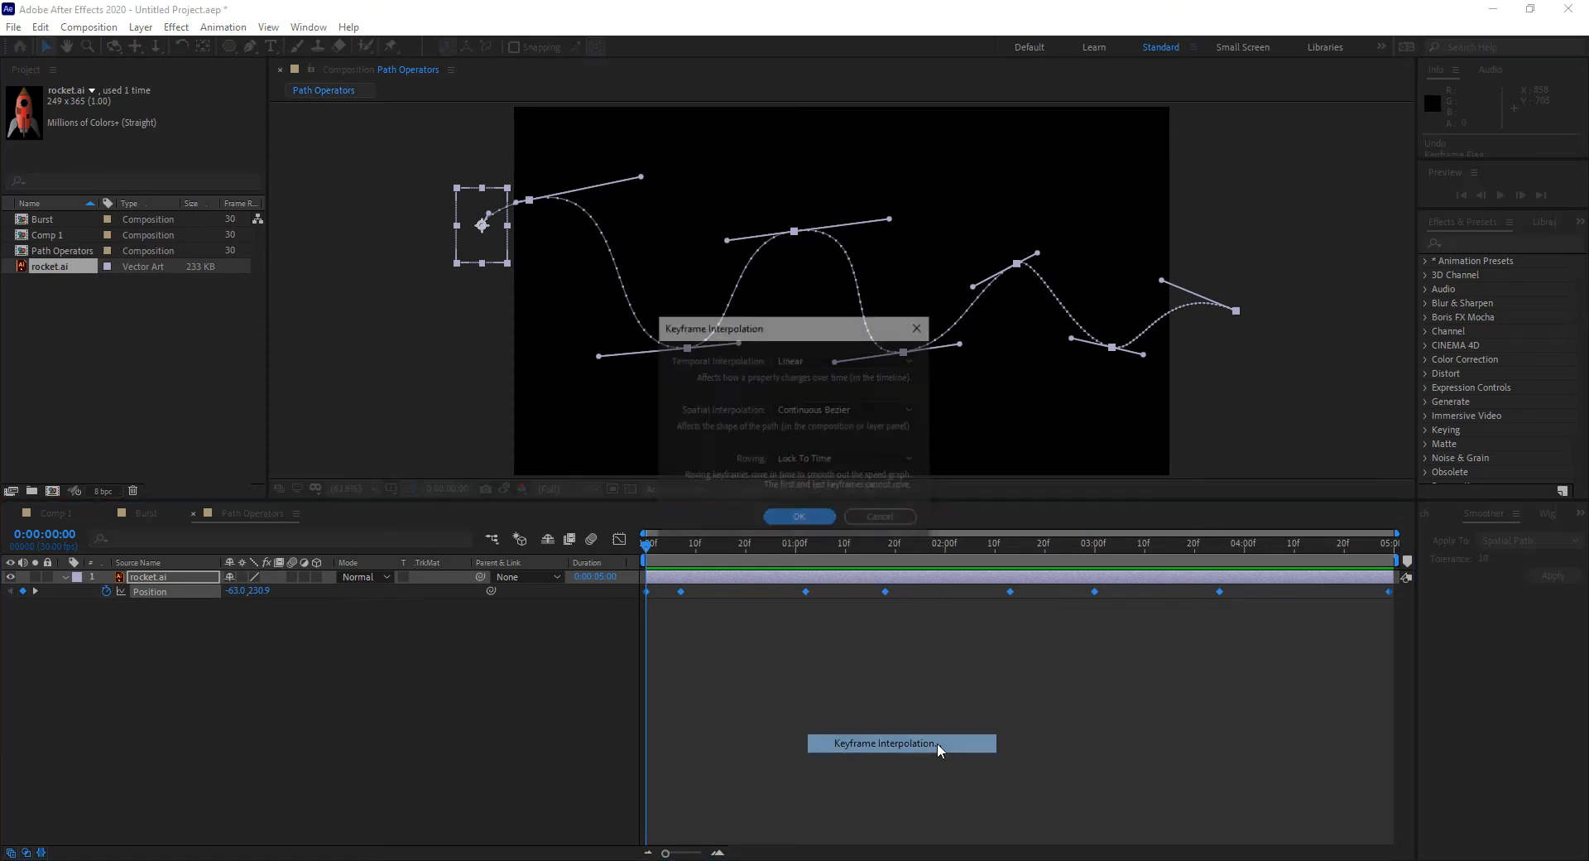
click(791, 457)
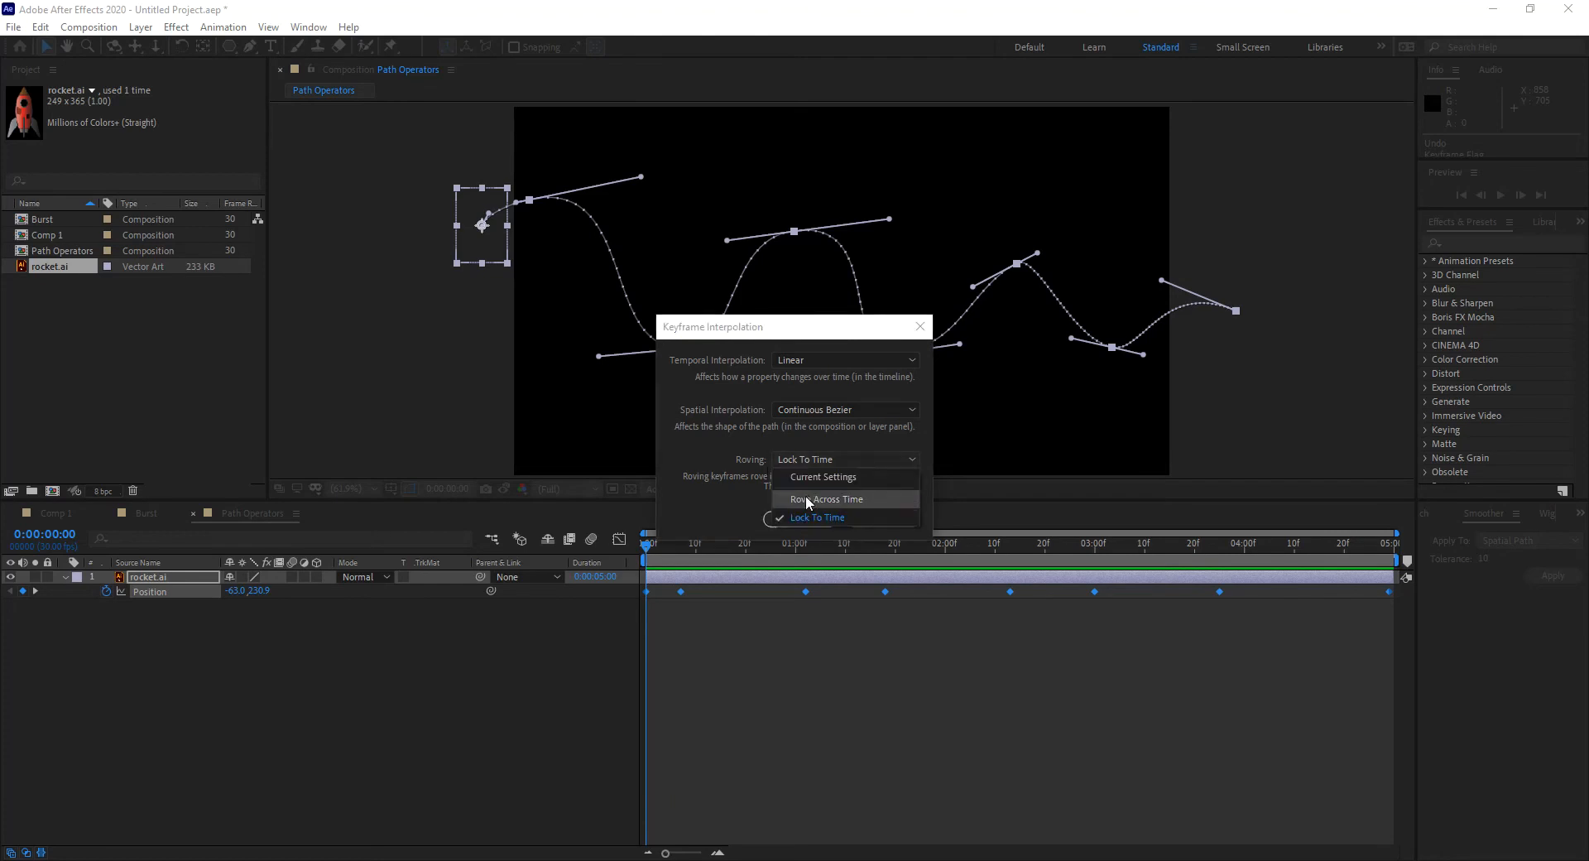
click(811, 499)
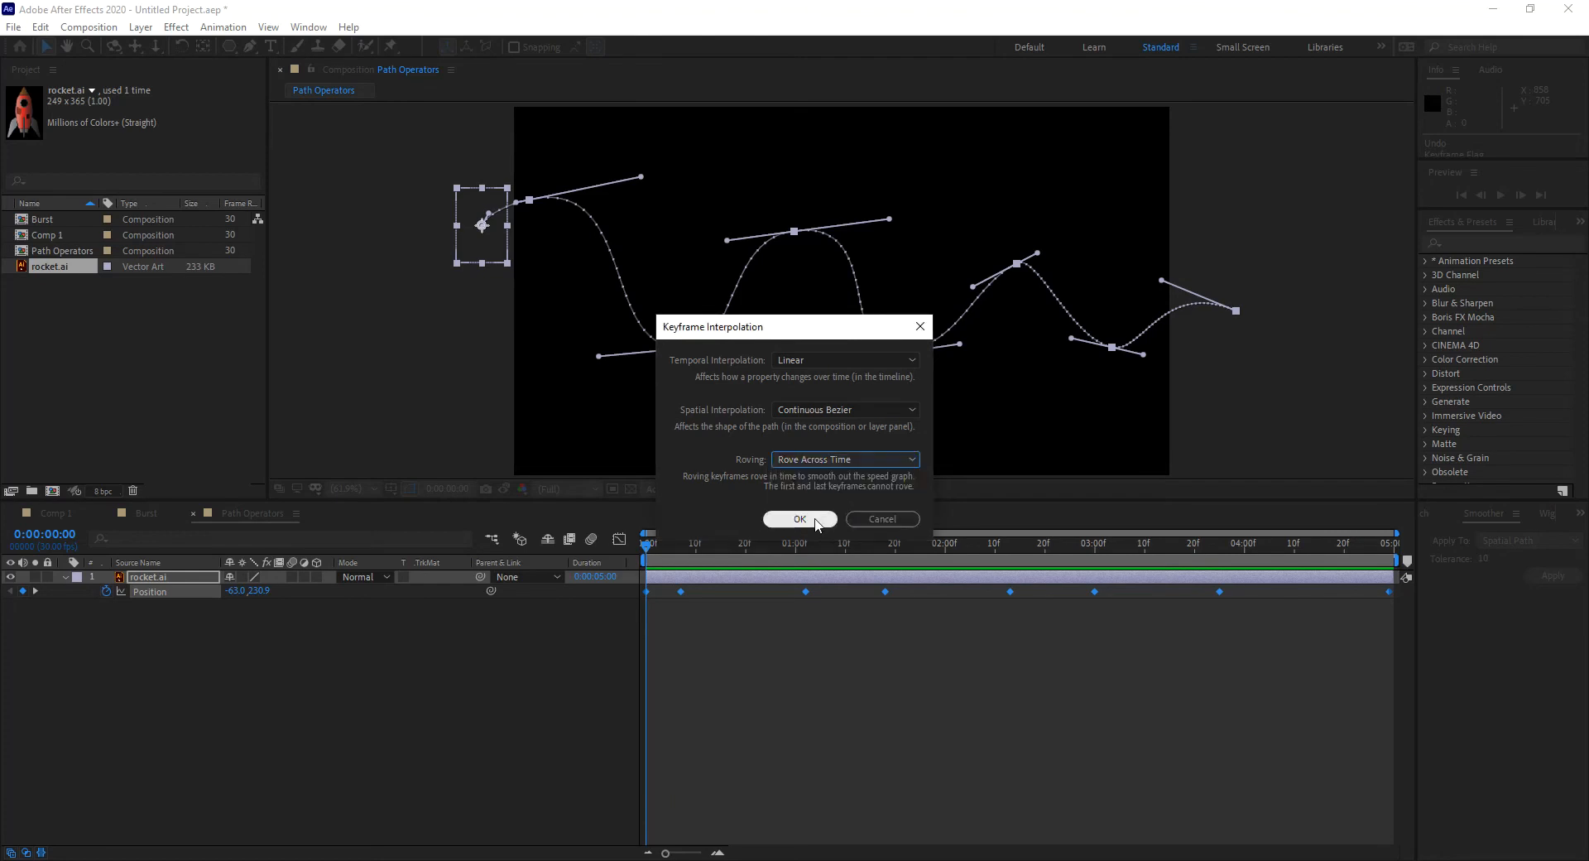
click(808, 521)
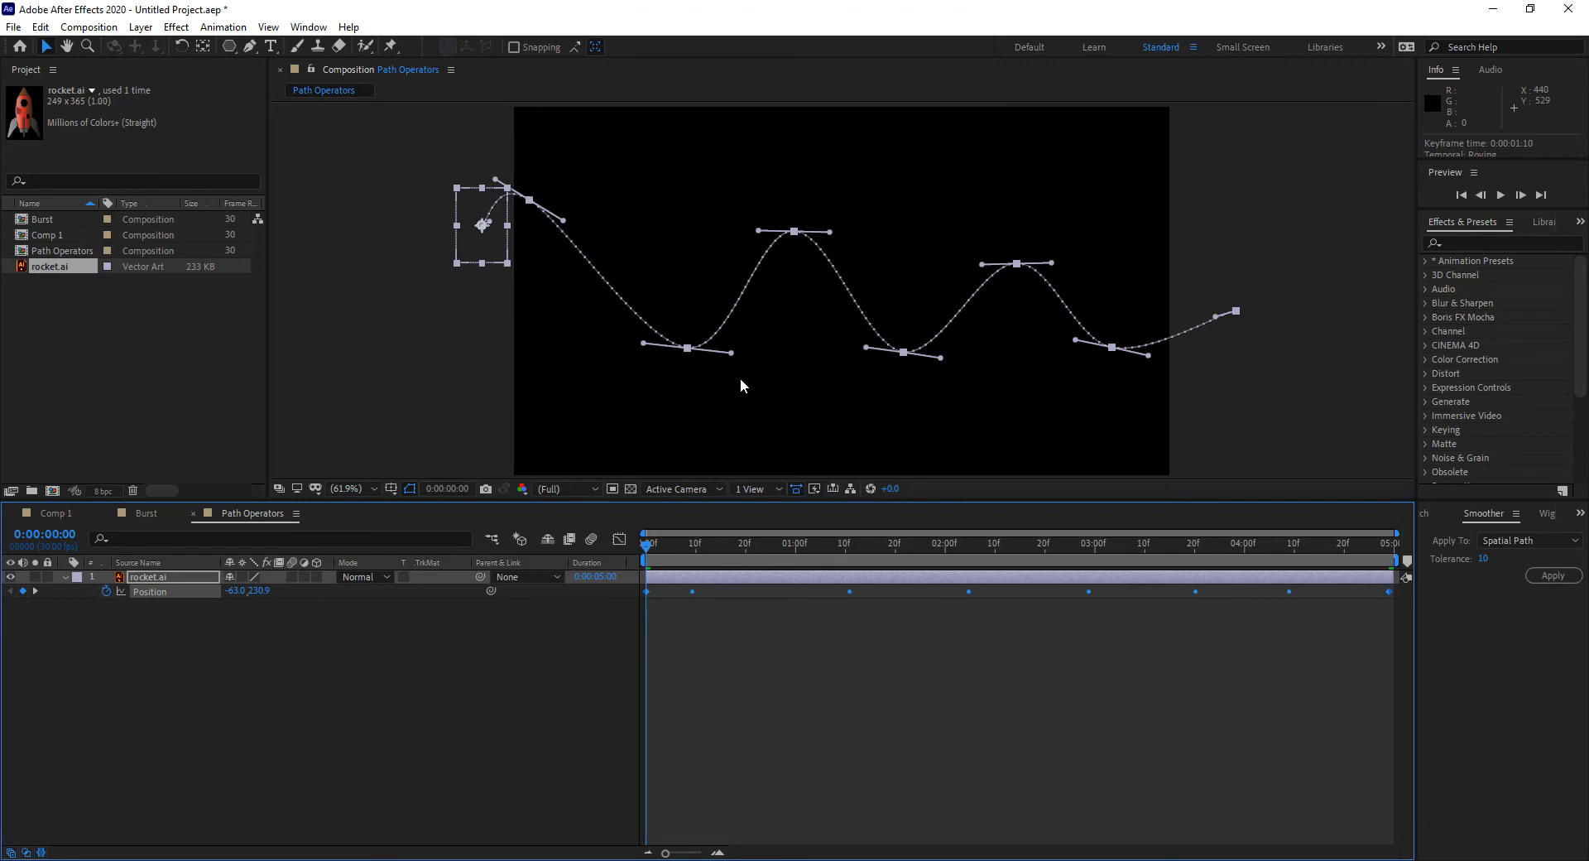
key(space)
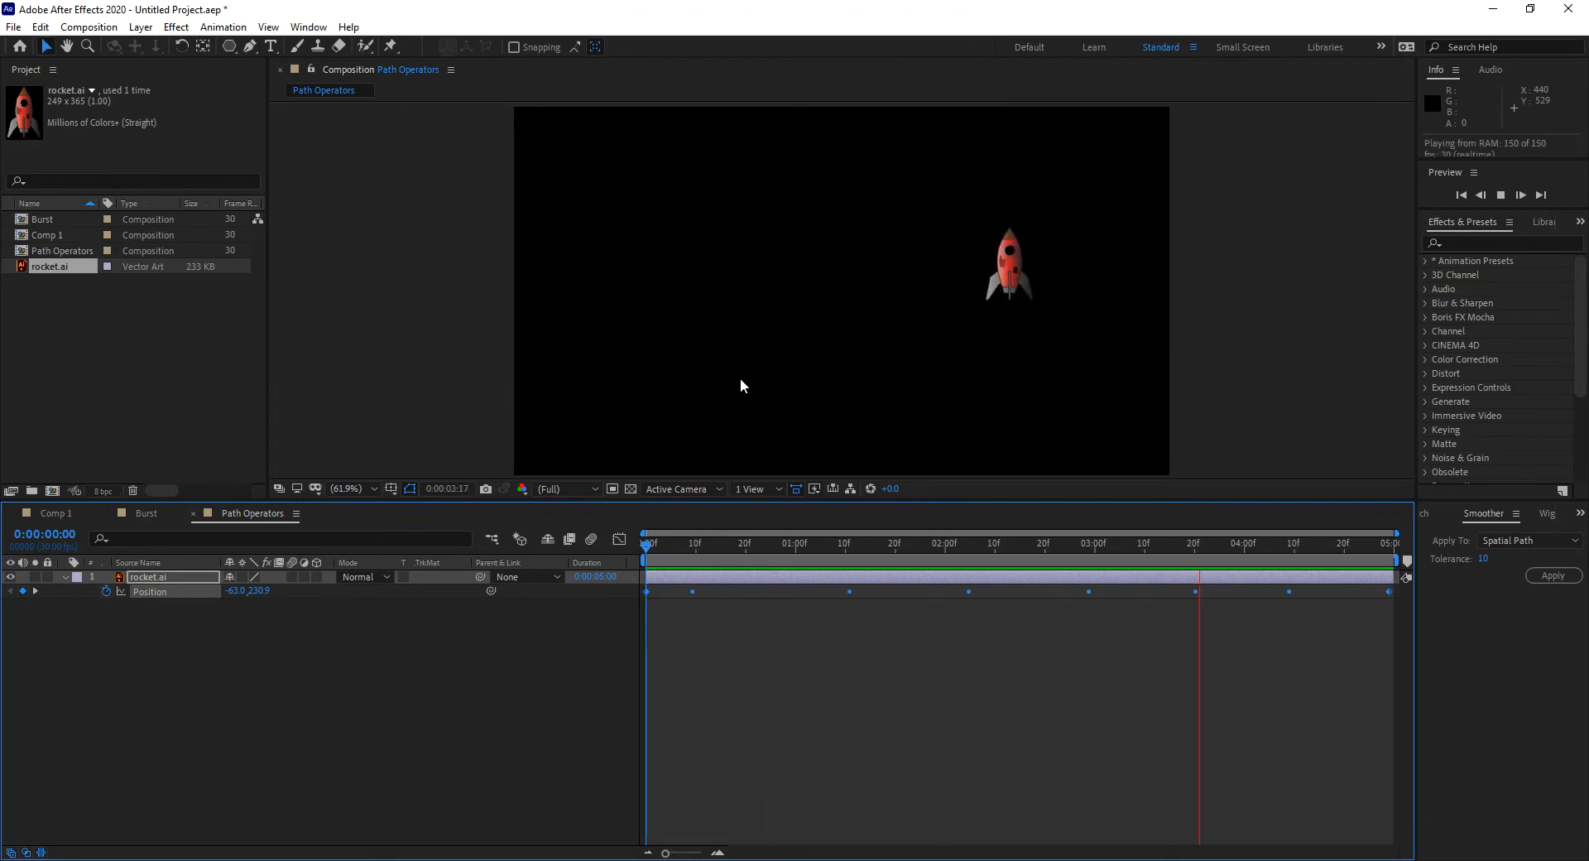
Step: Stop the preview, copy the rocket layer's Position keyframes and collapse the layer's properties
key(space)
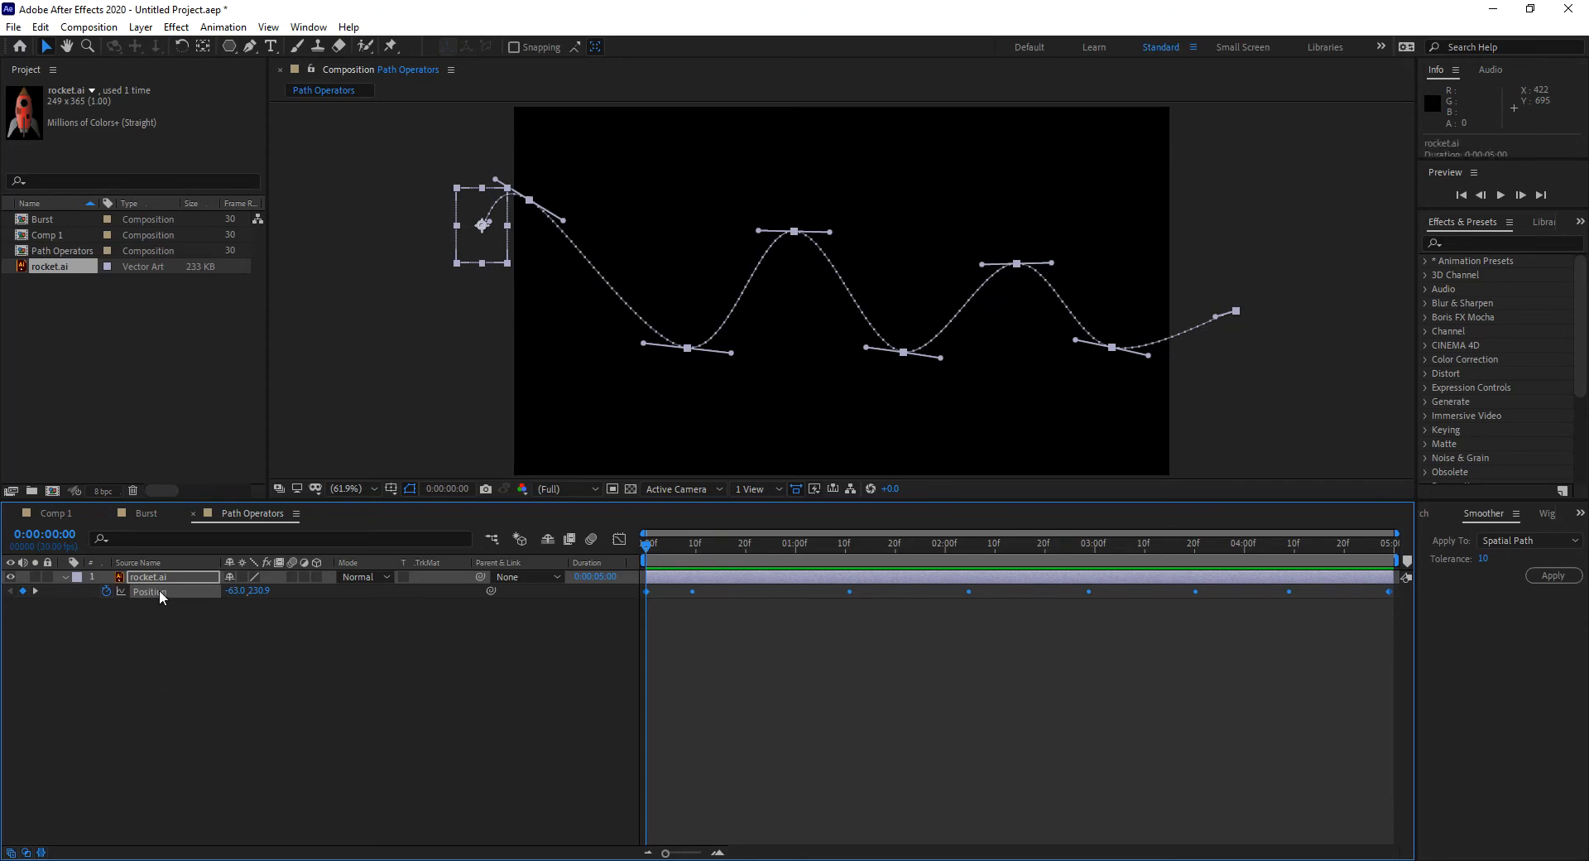
key(ctrl+c)
click(517, 660)
click(66, 577)
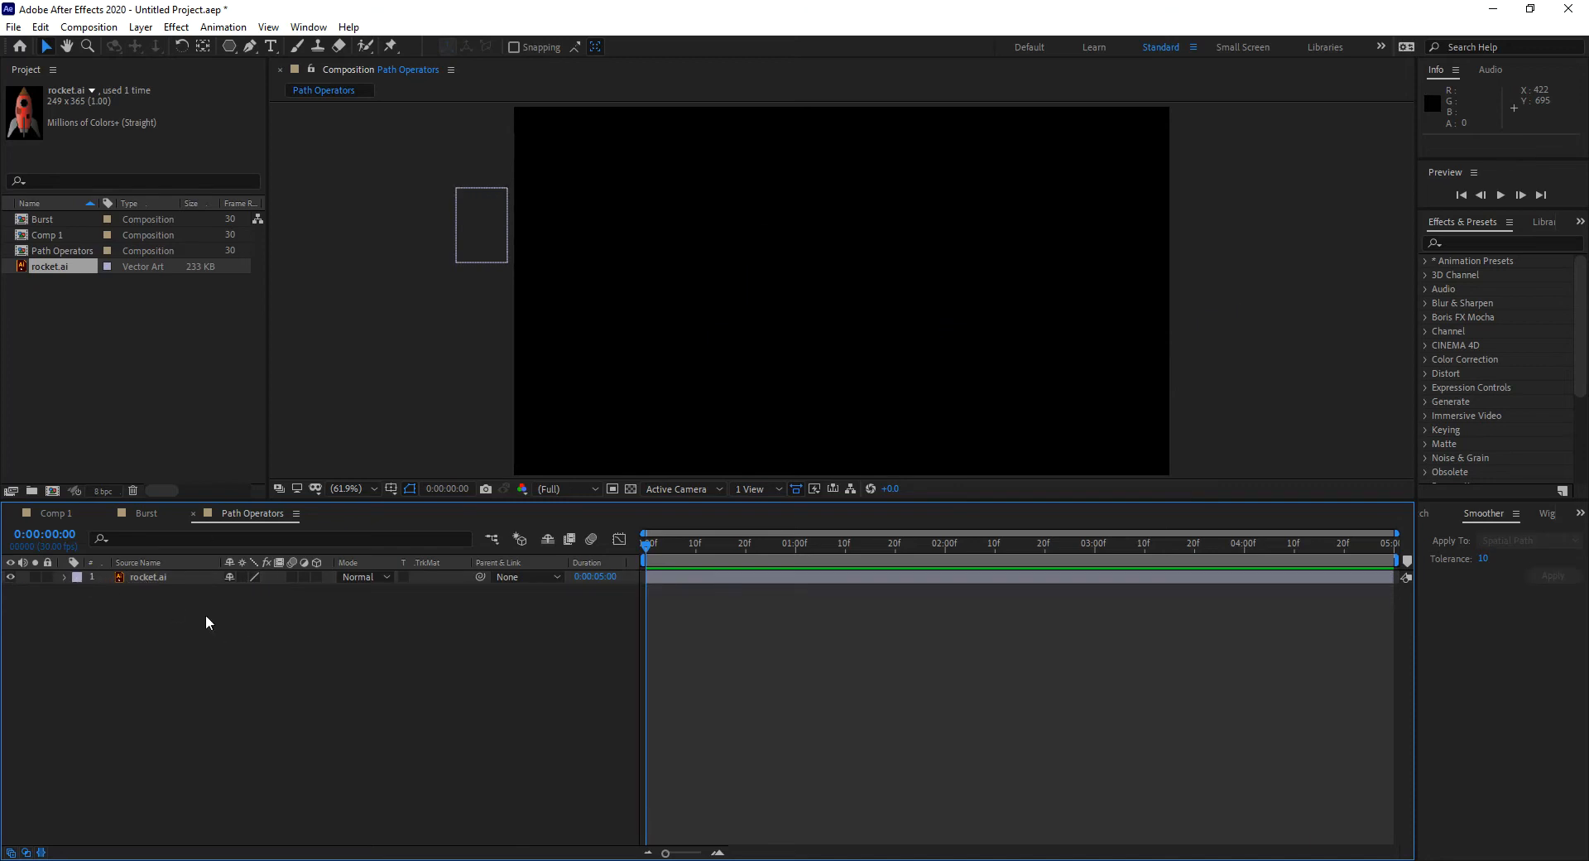
Step: Create a new empty shape layer in the Path Operators composition and return to the Selection tool
right_click(545, 662)
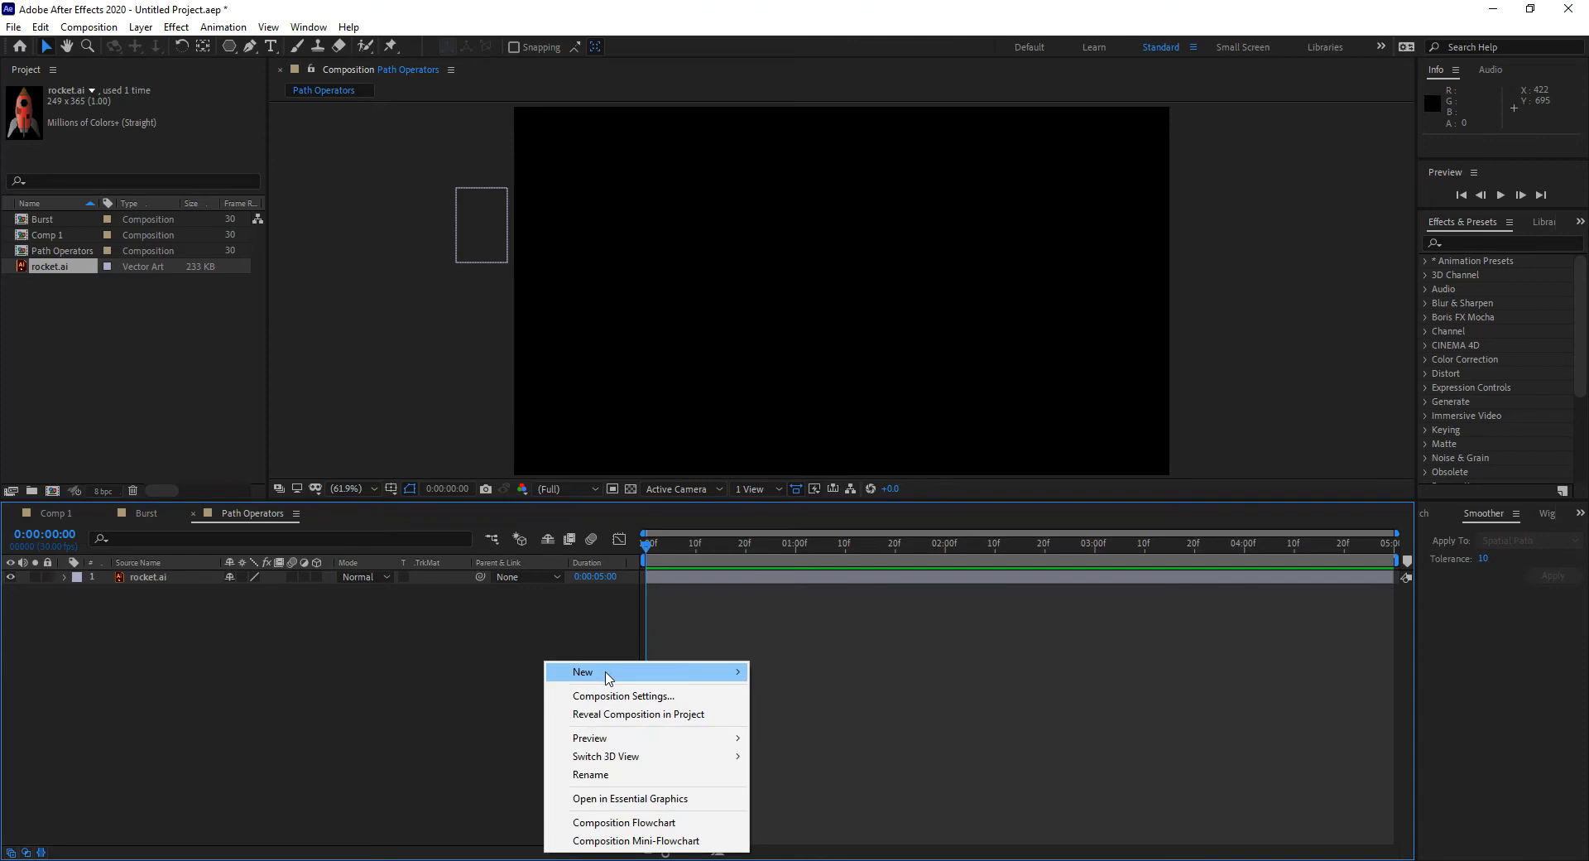
mouse_move(606, 671)
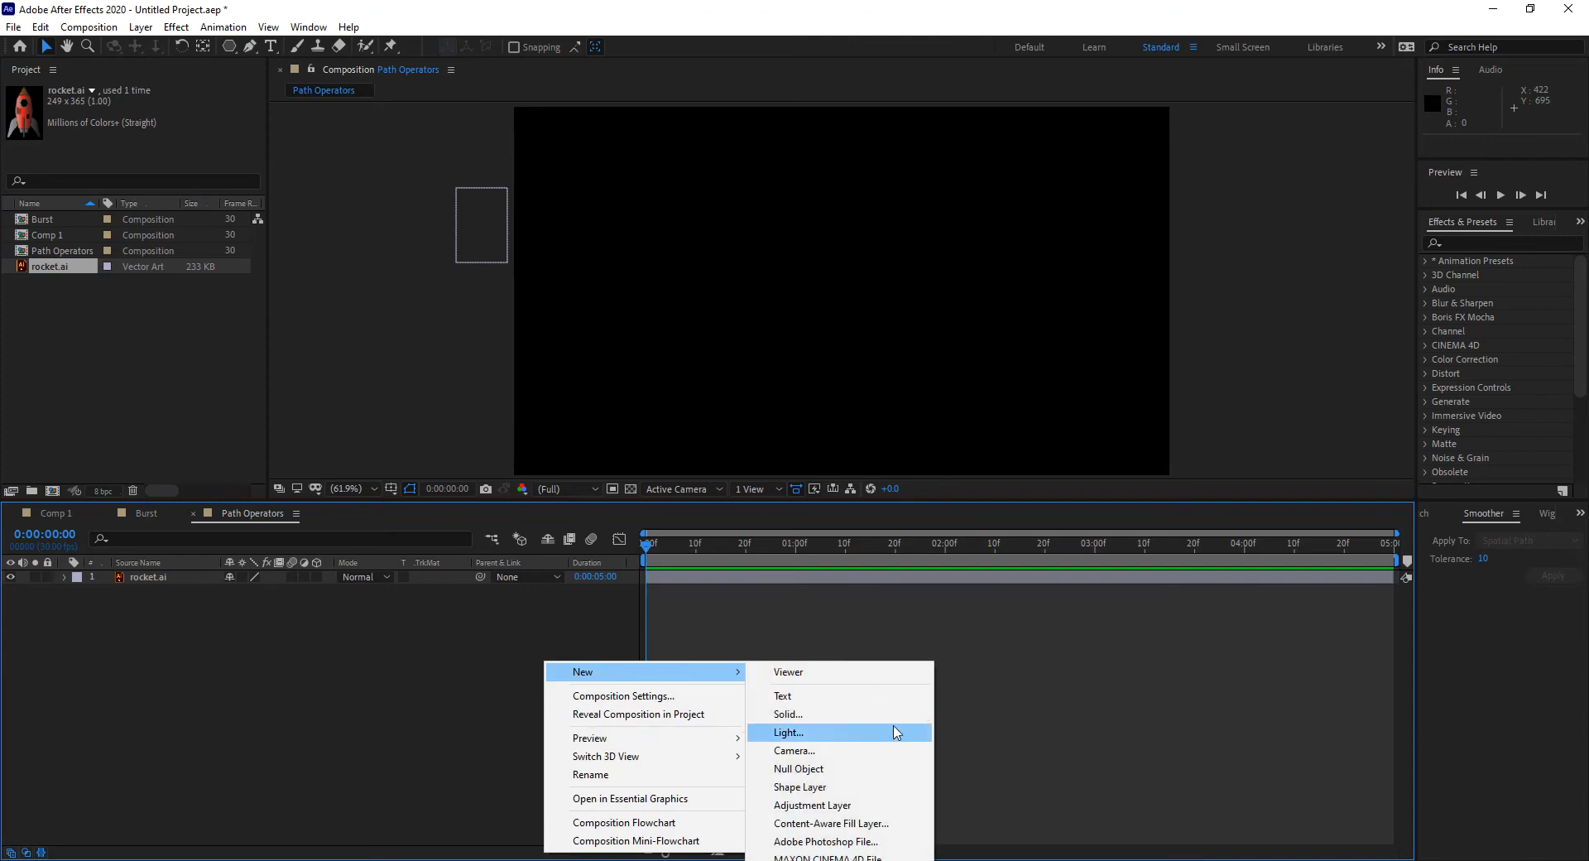
click(868, 789)
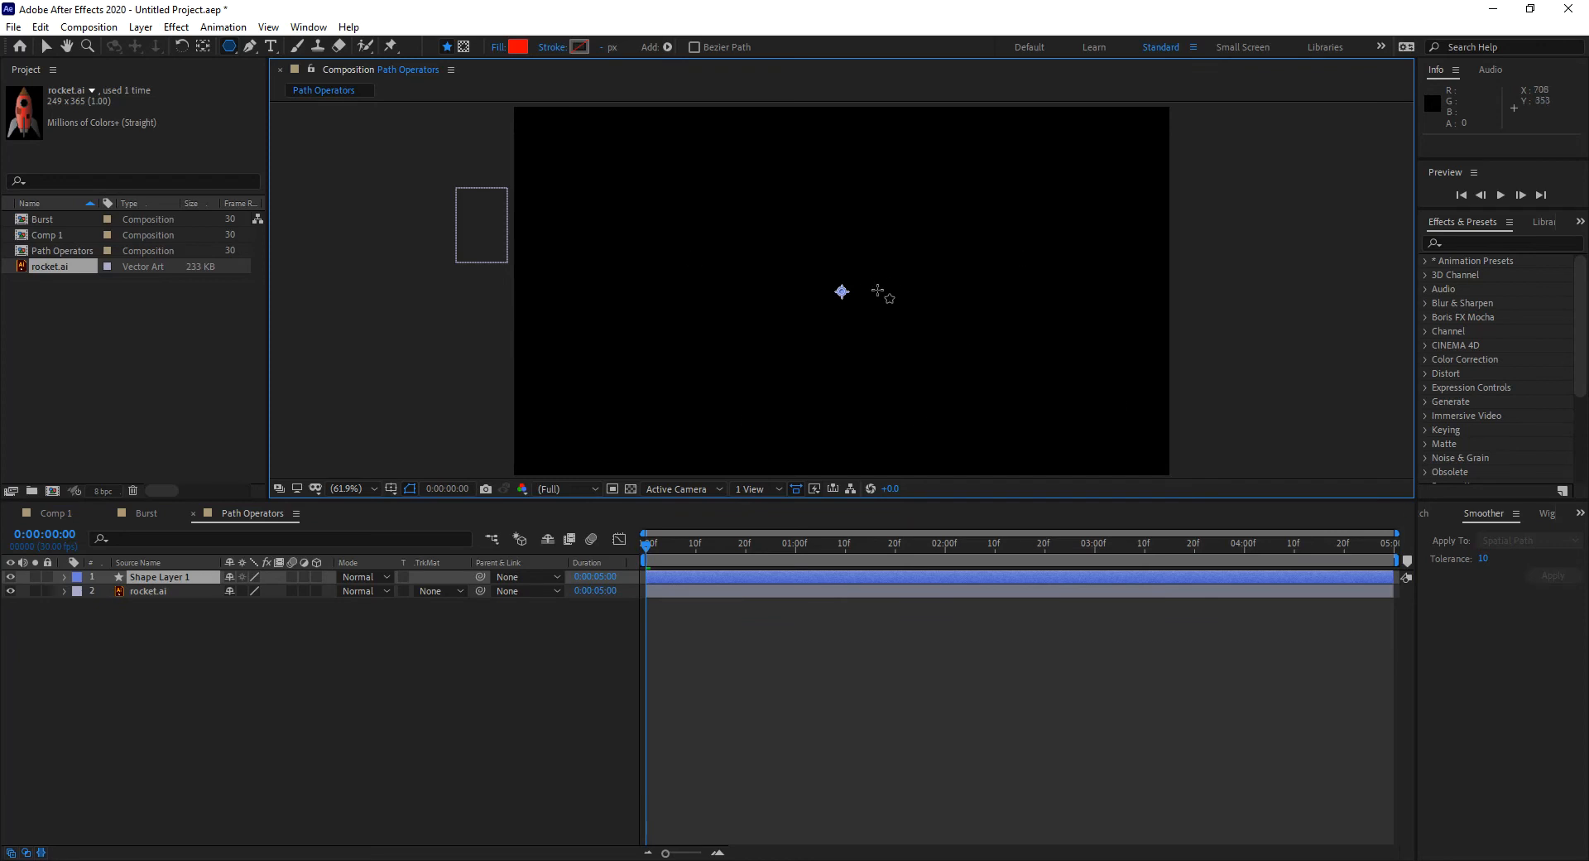
click(46, 47)
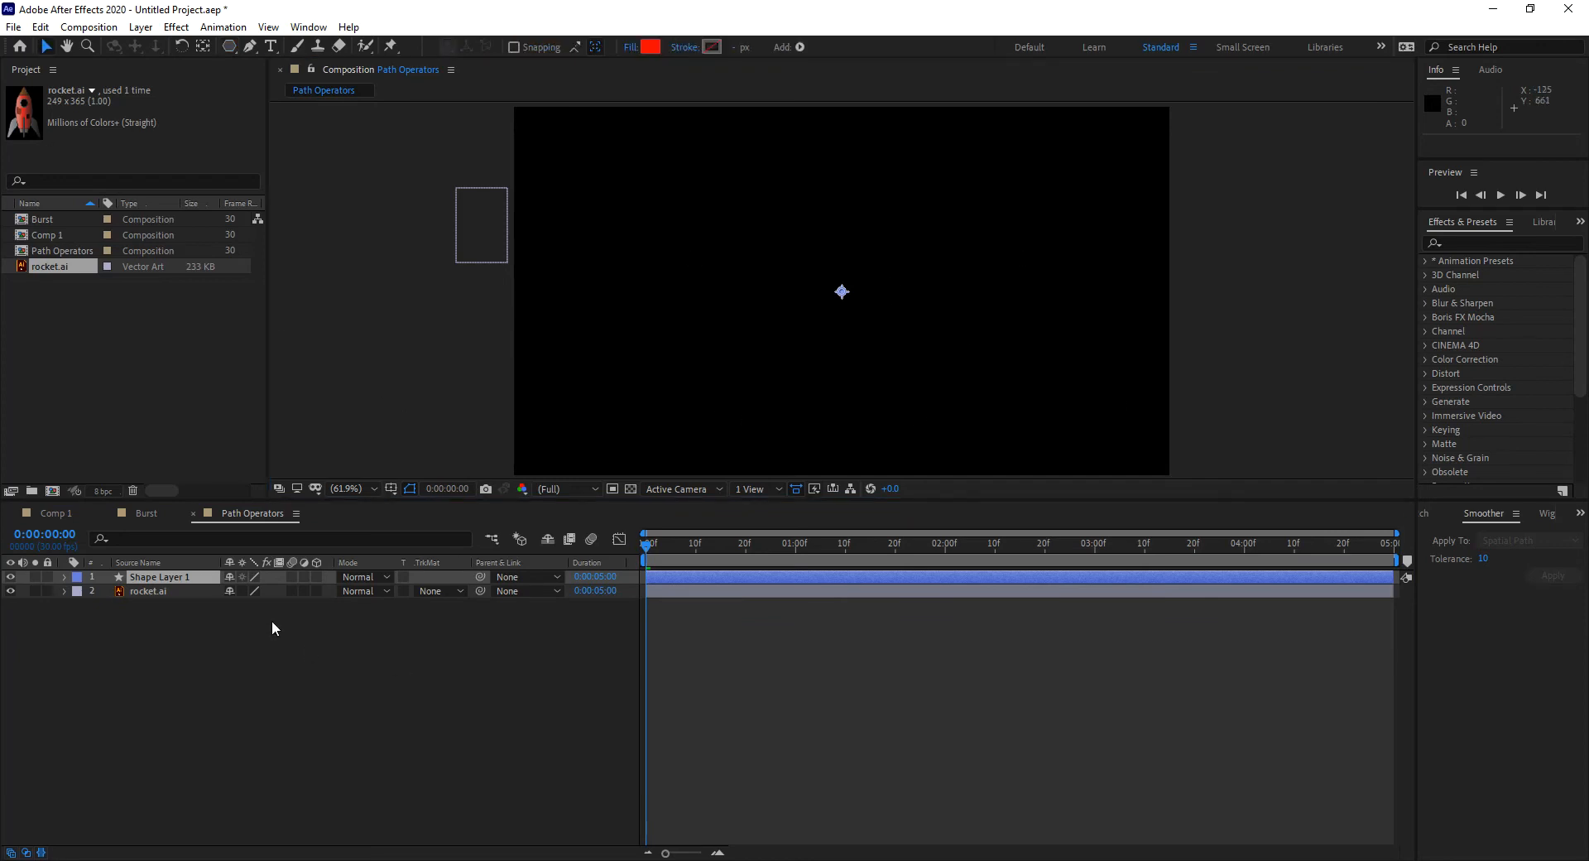
Step: Add an empty Path to the contents of Shape Layer 1
click(65, 577)
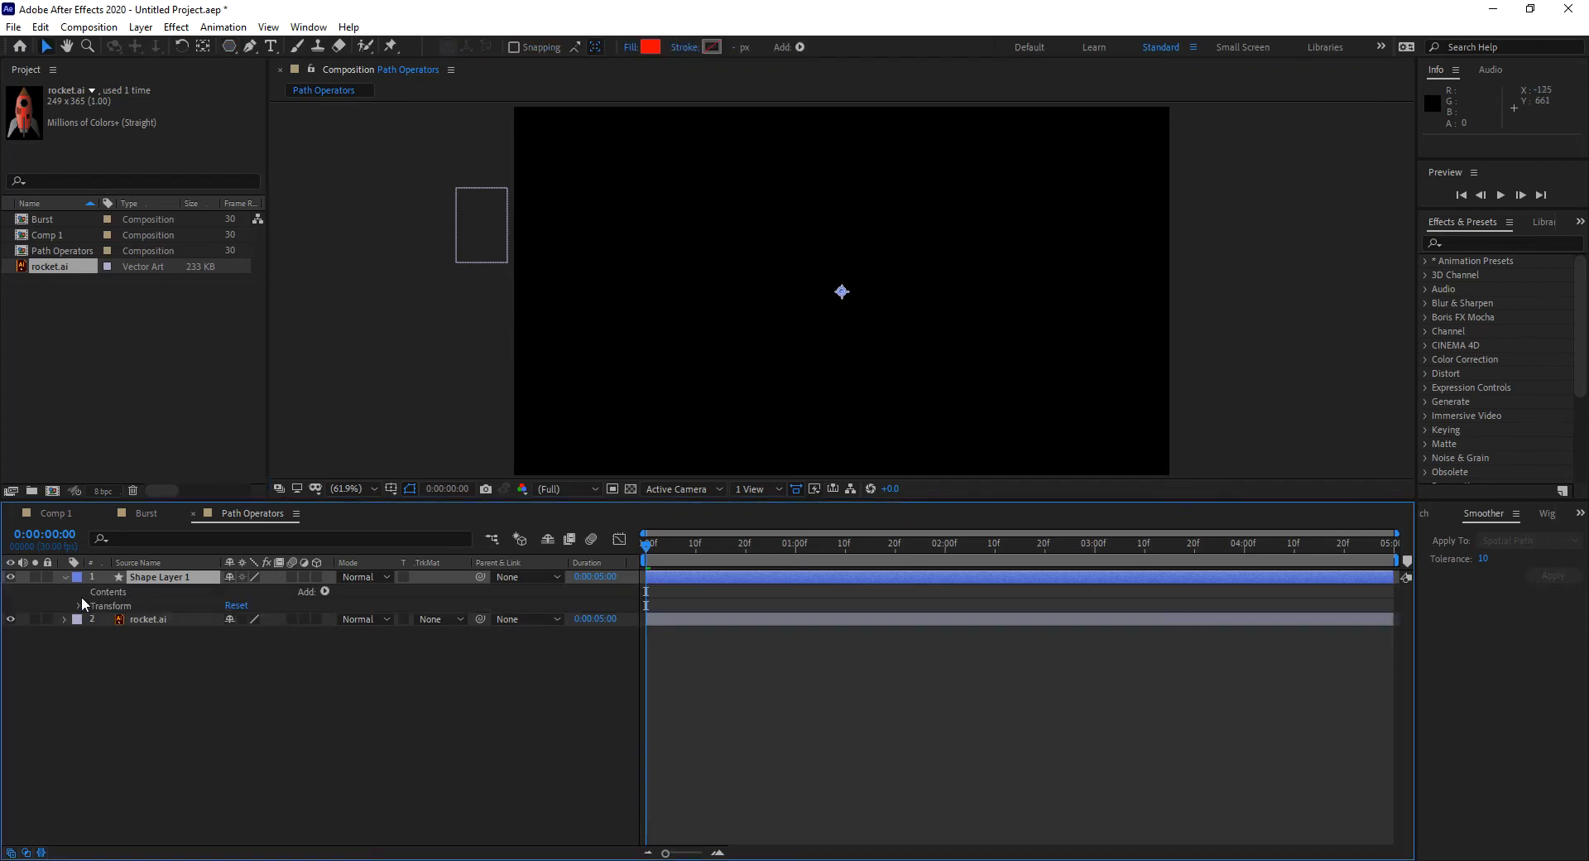
click(112, 592)
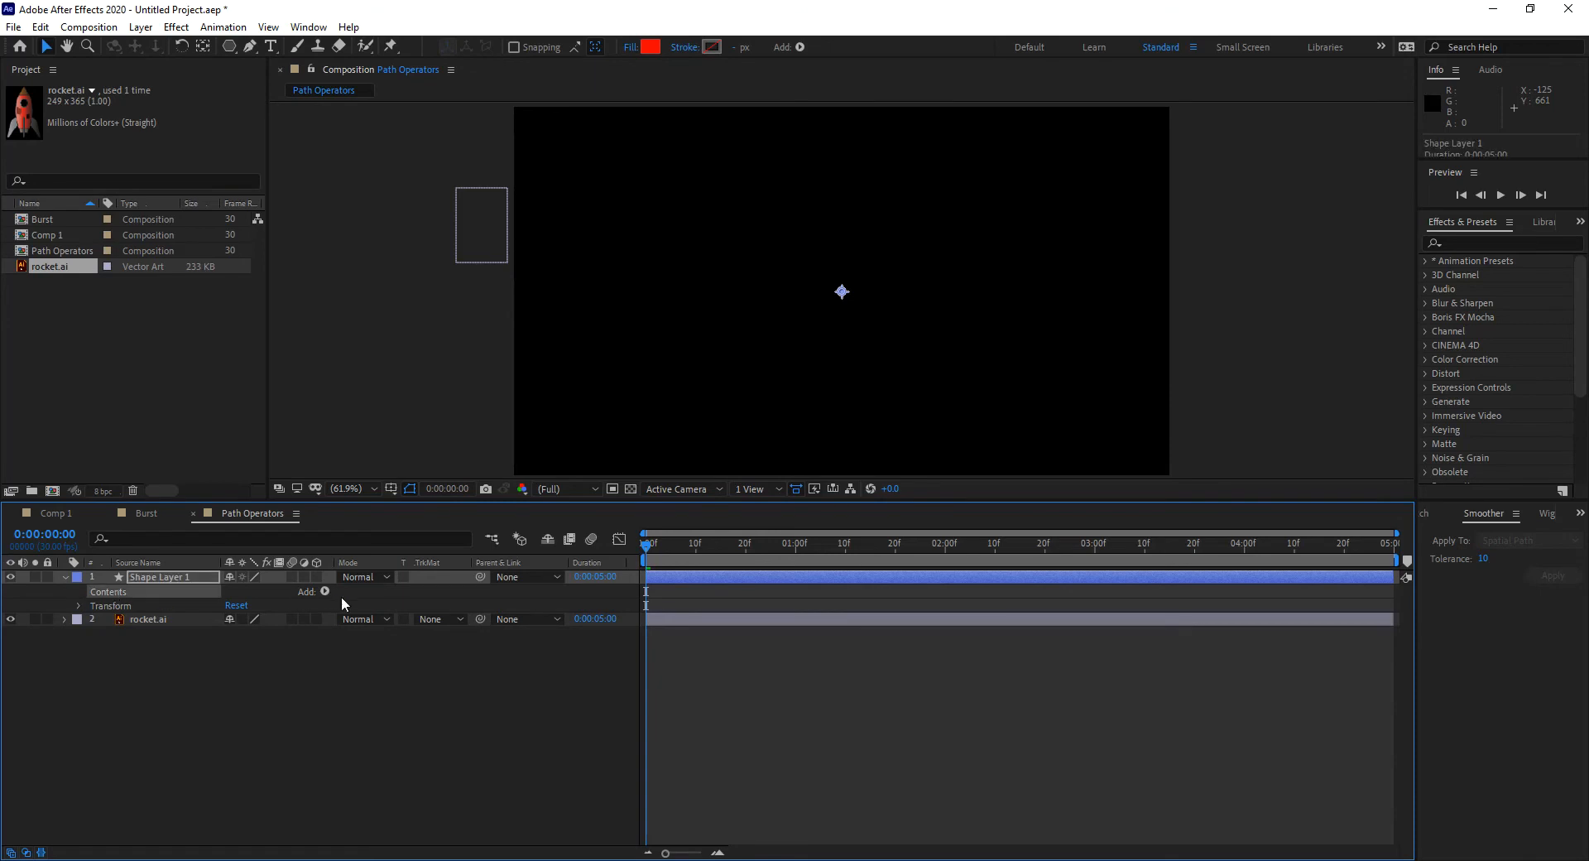
click(326, 590)
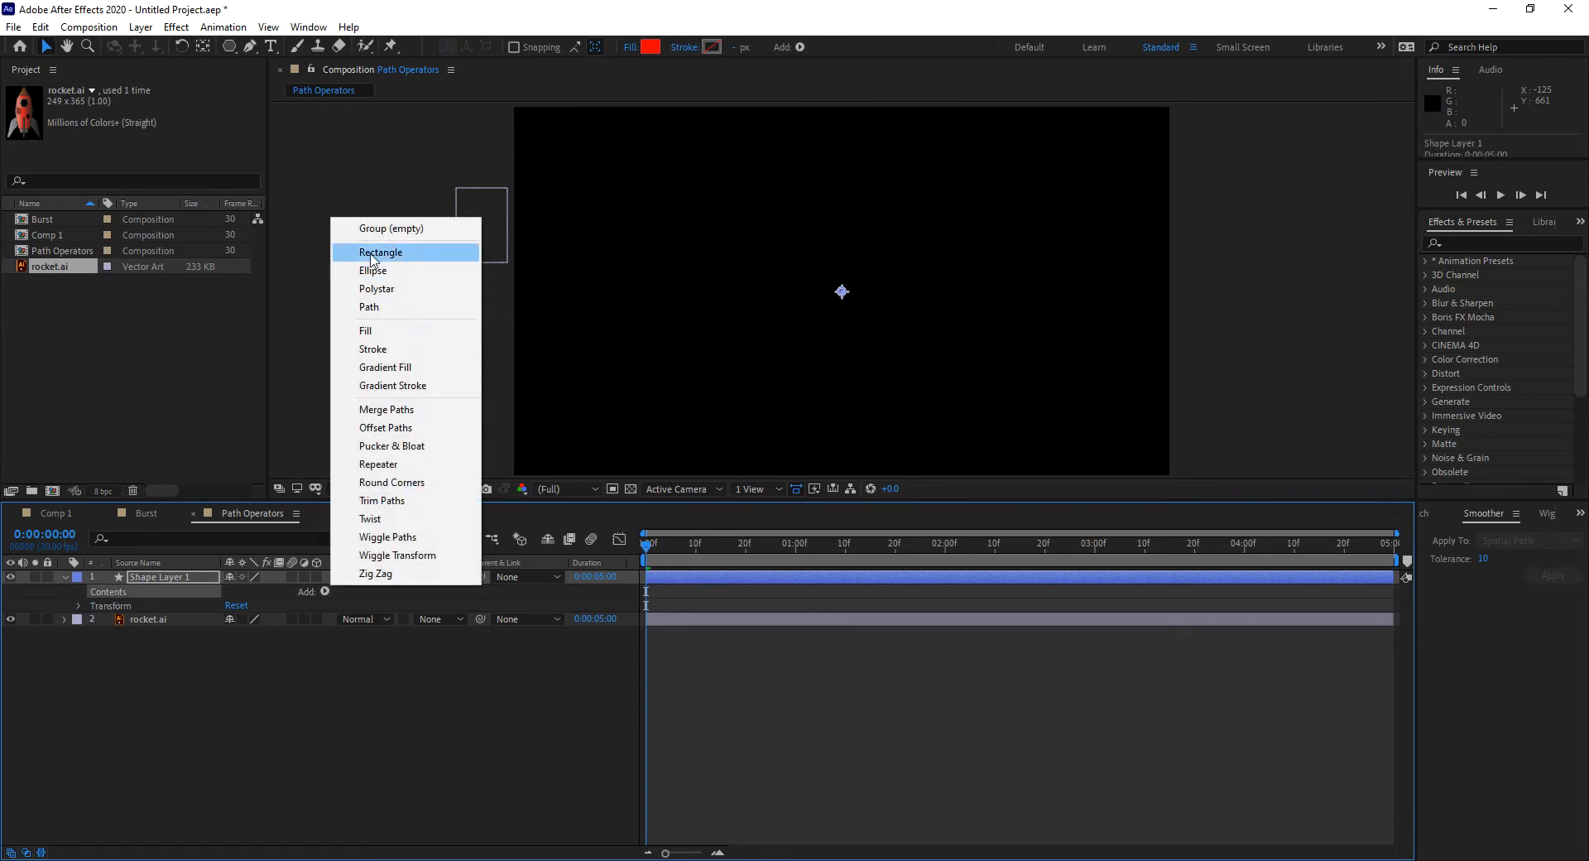
click(369, 307)
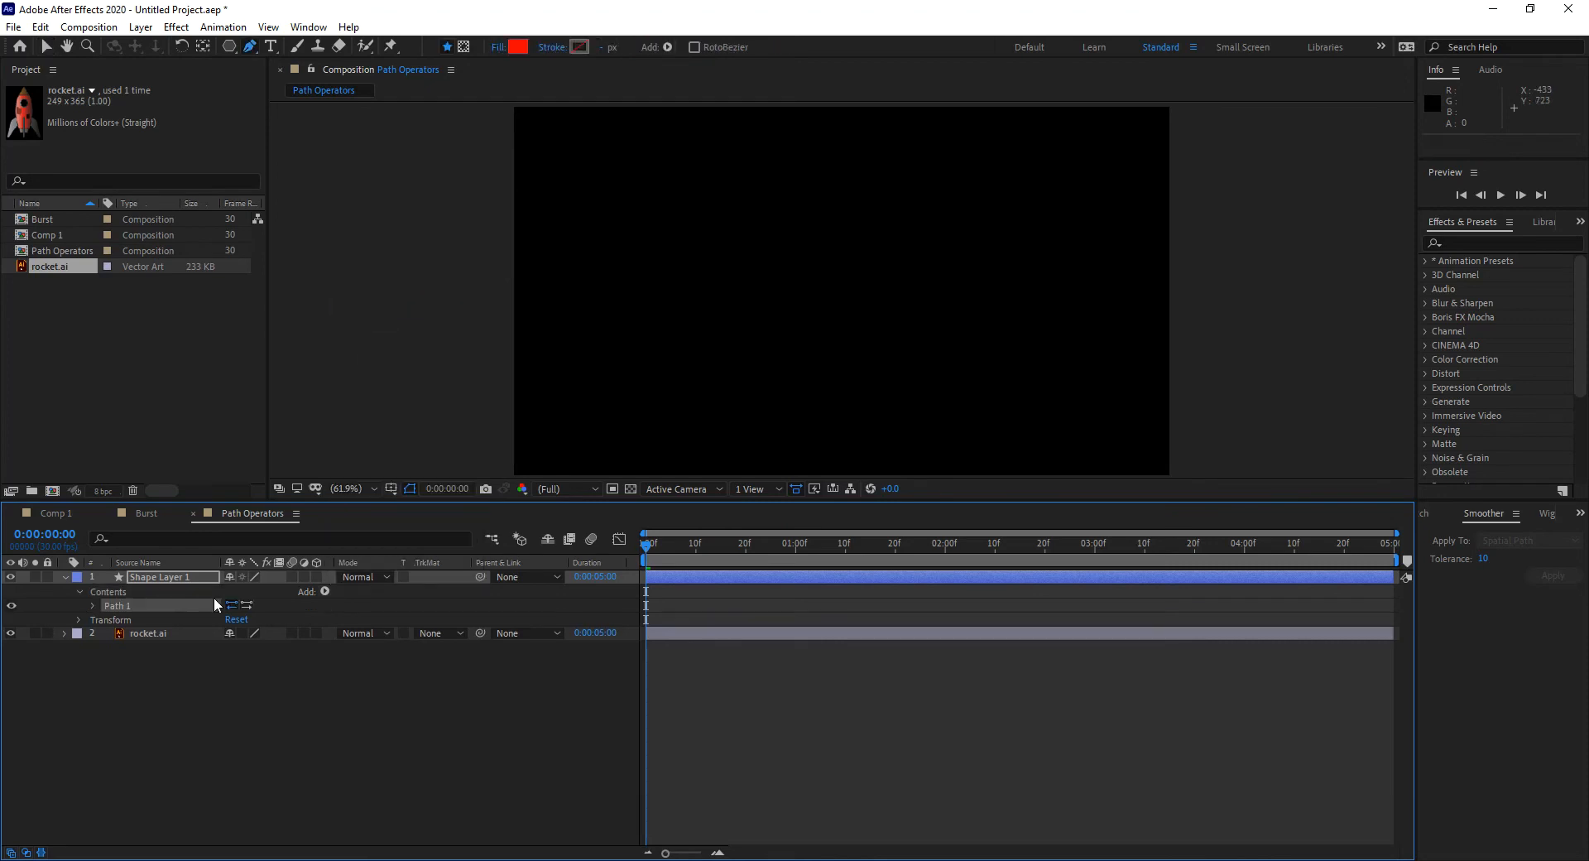
Step: Paste the copied Position keyframes into the Path property of Path 1
click(93, 605)
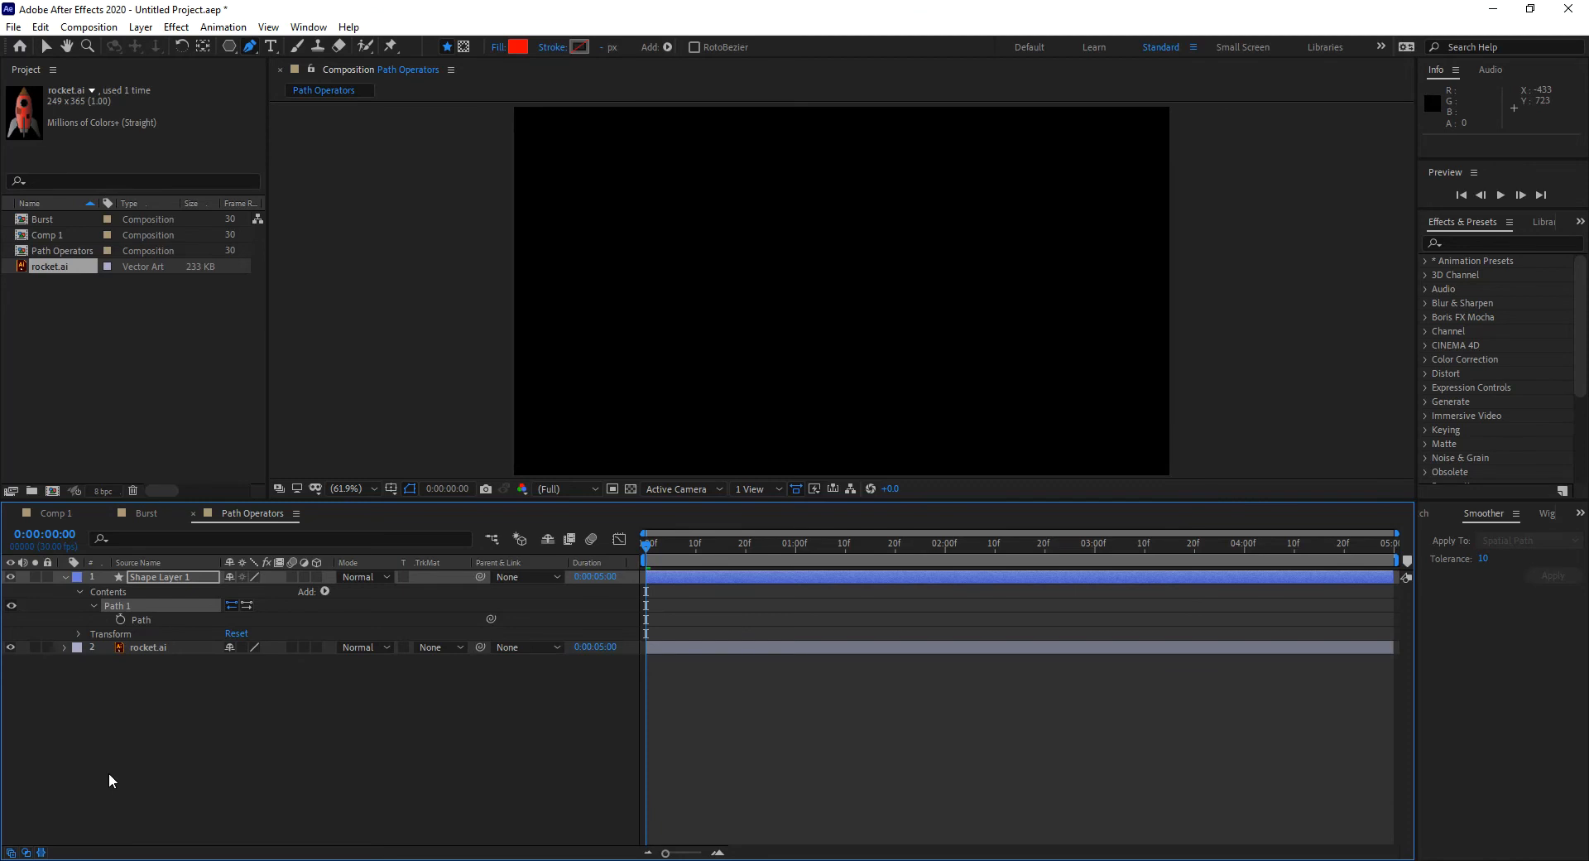
click(146, 620)
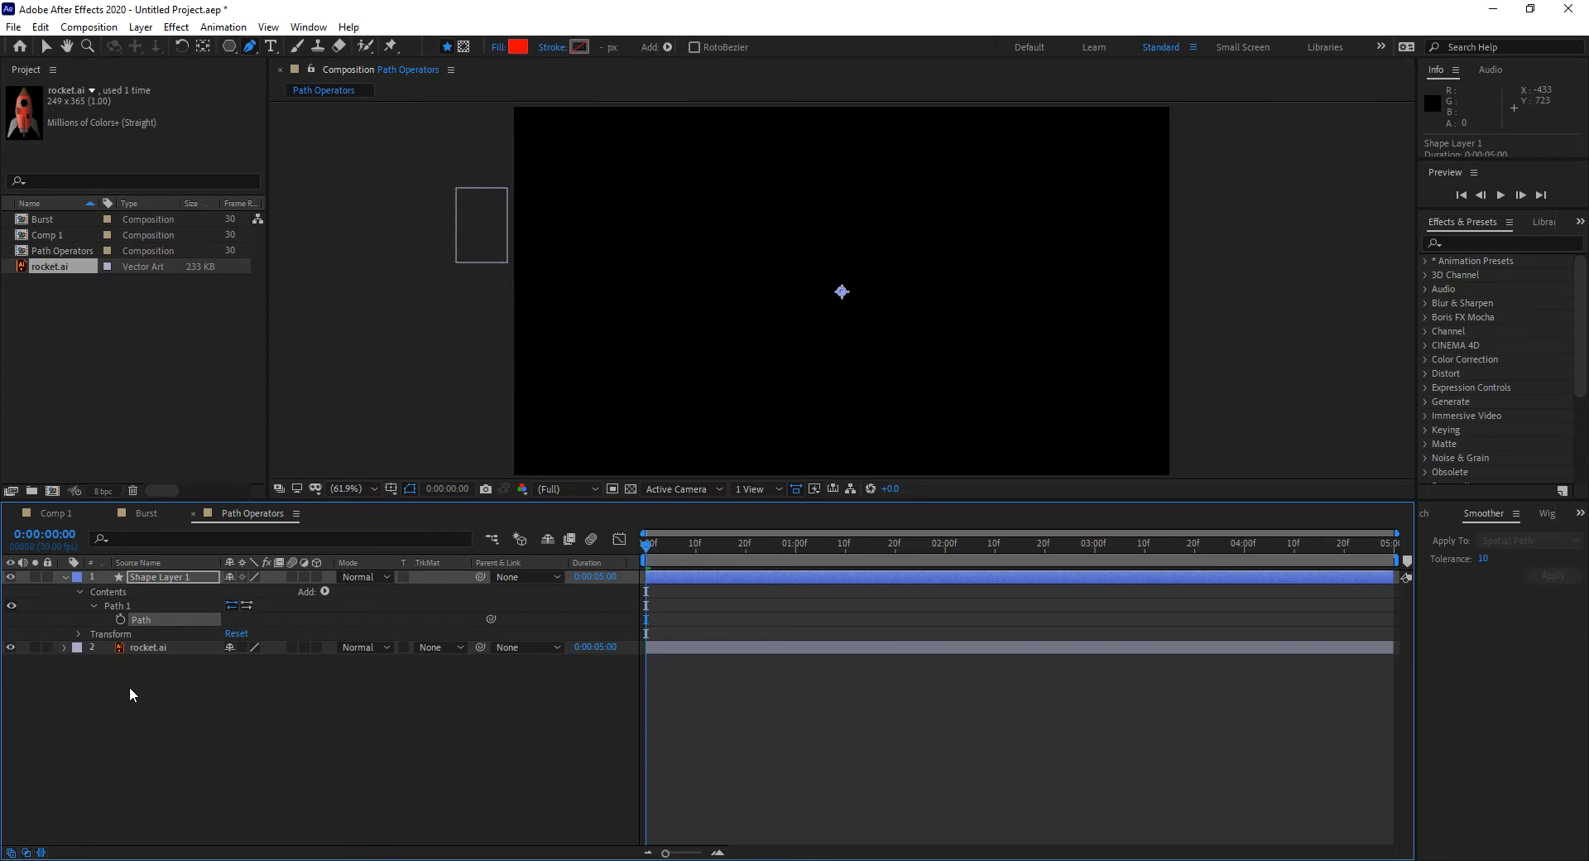
key(ctrl+v)
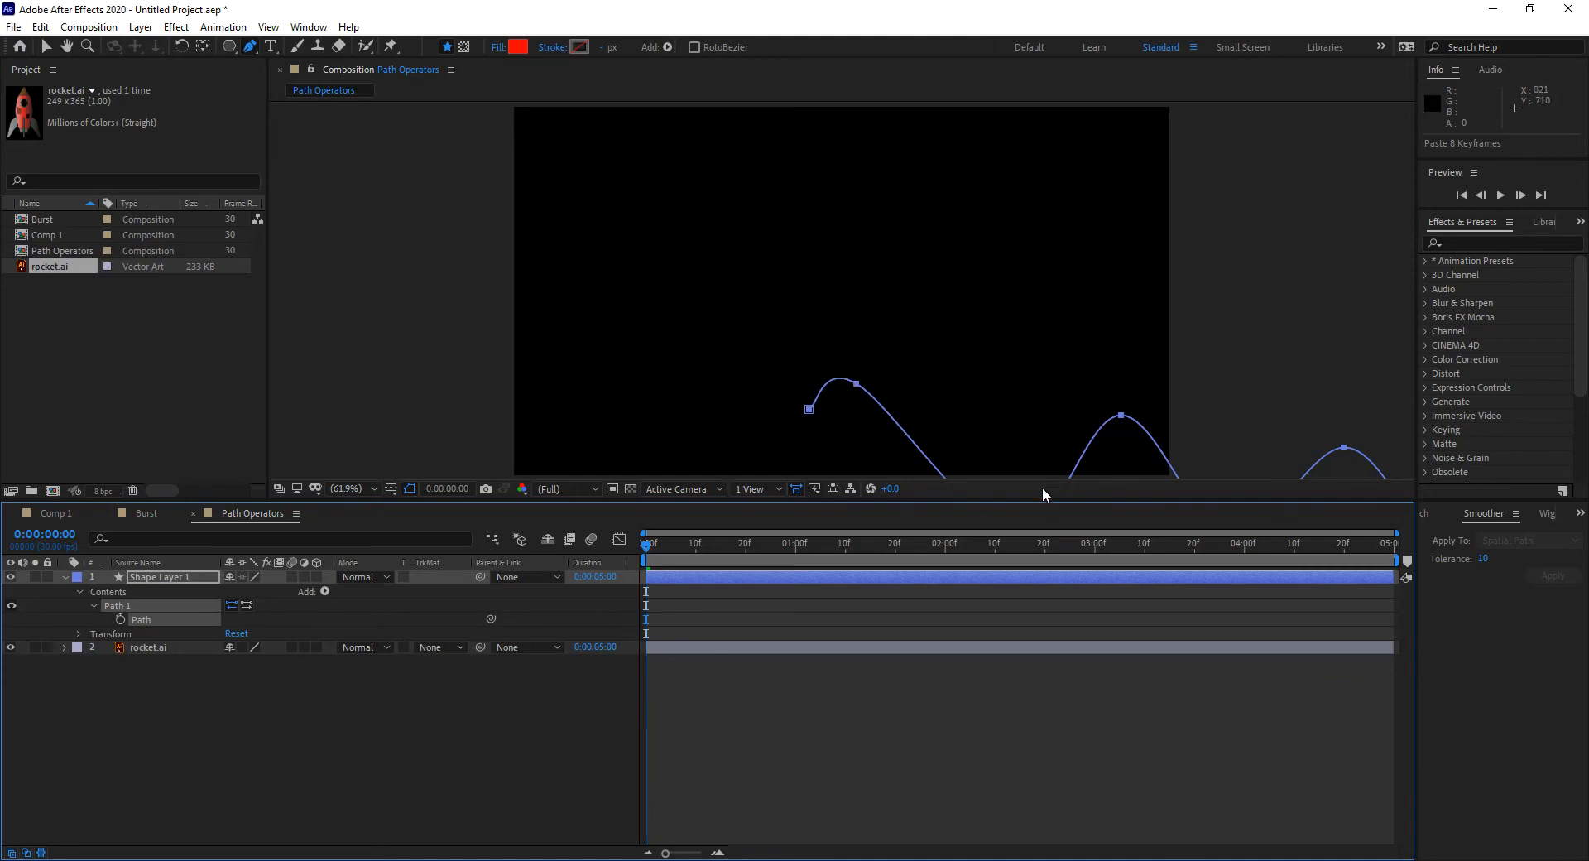
Step: Set Shape Layer 1's Position to 0, 0 to align its path with the rocket's motion path, and collapse its Transform properties
click(156, 578)
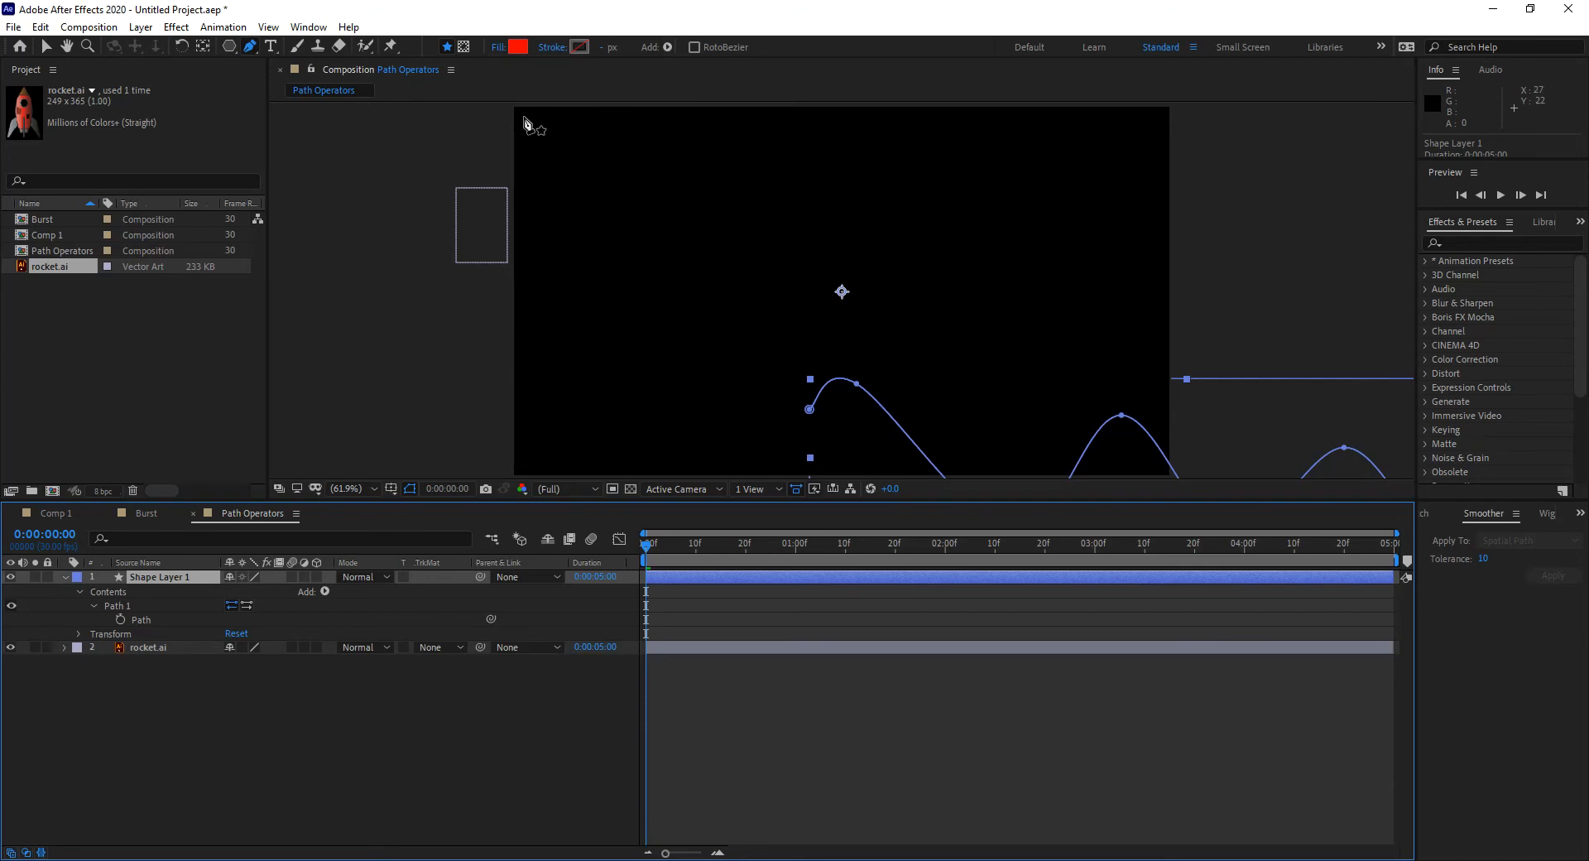
click(79, 634)
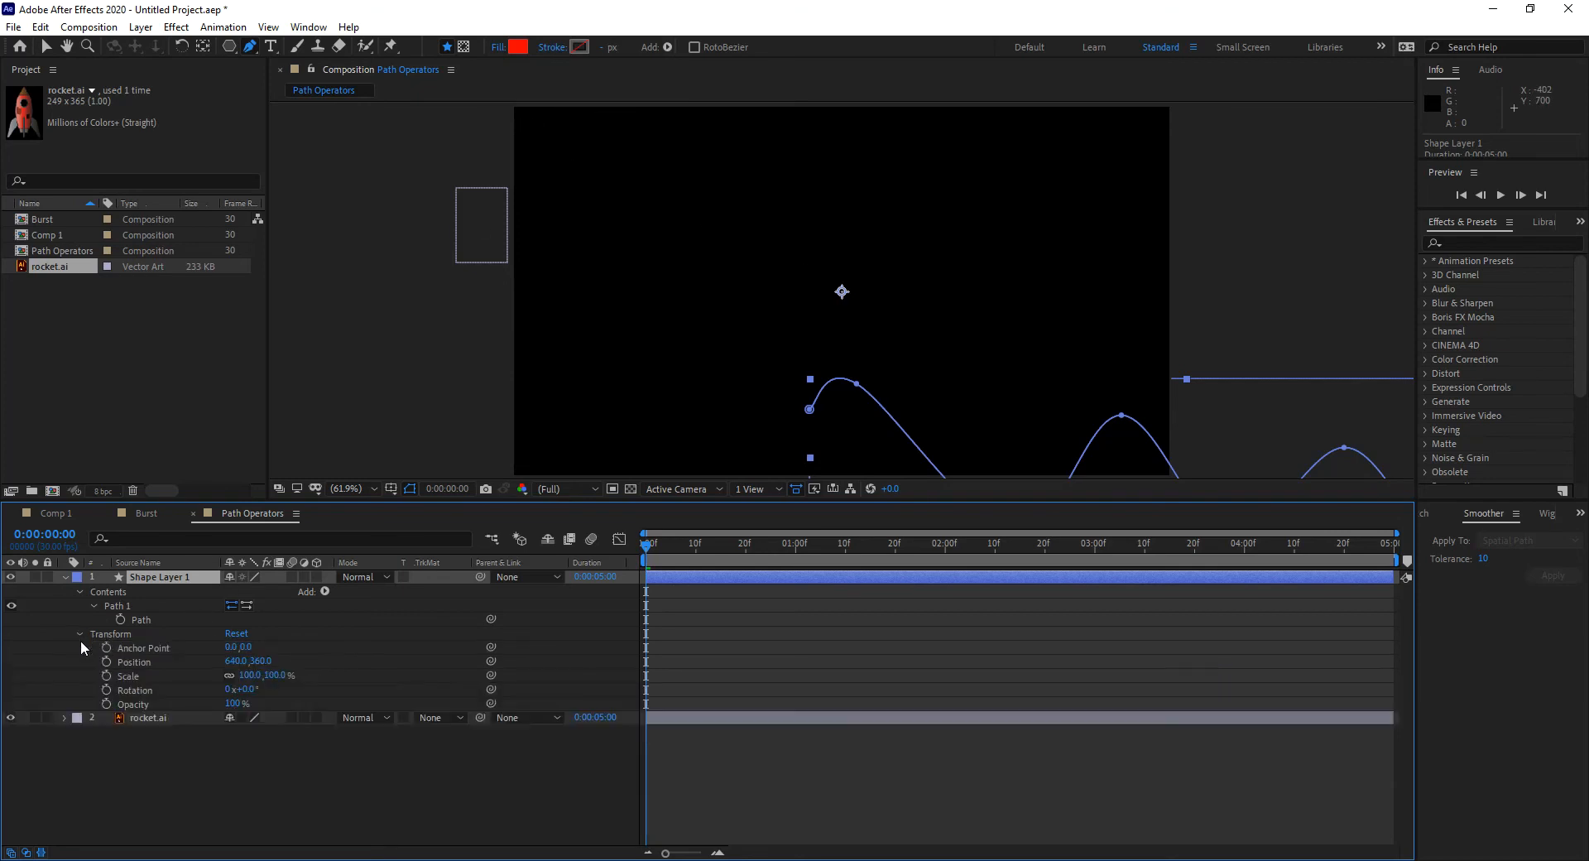
click(233, 662)
text(0)
key(Tab)
text(0)
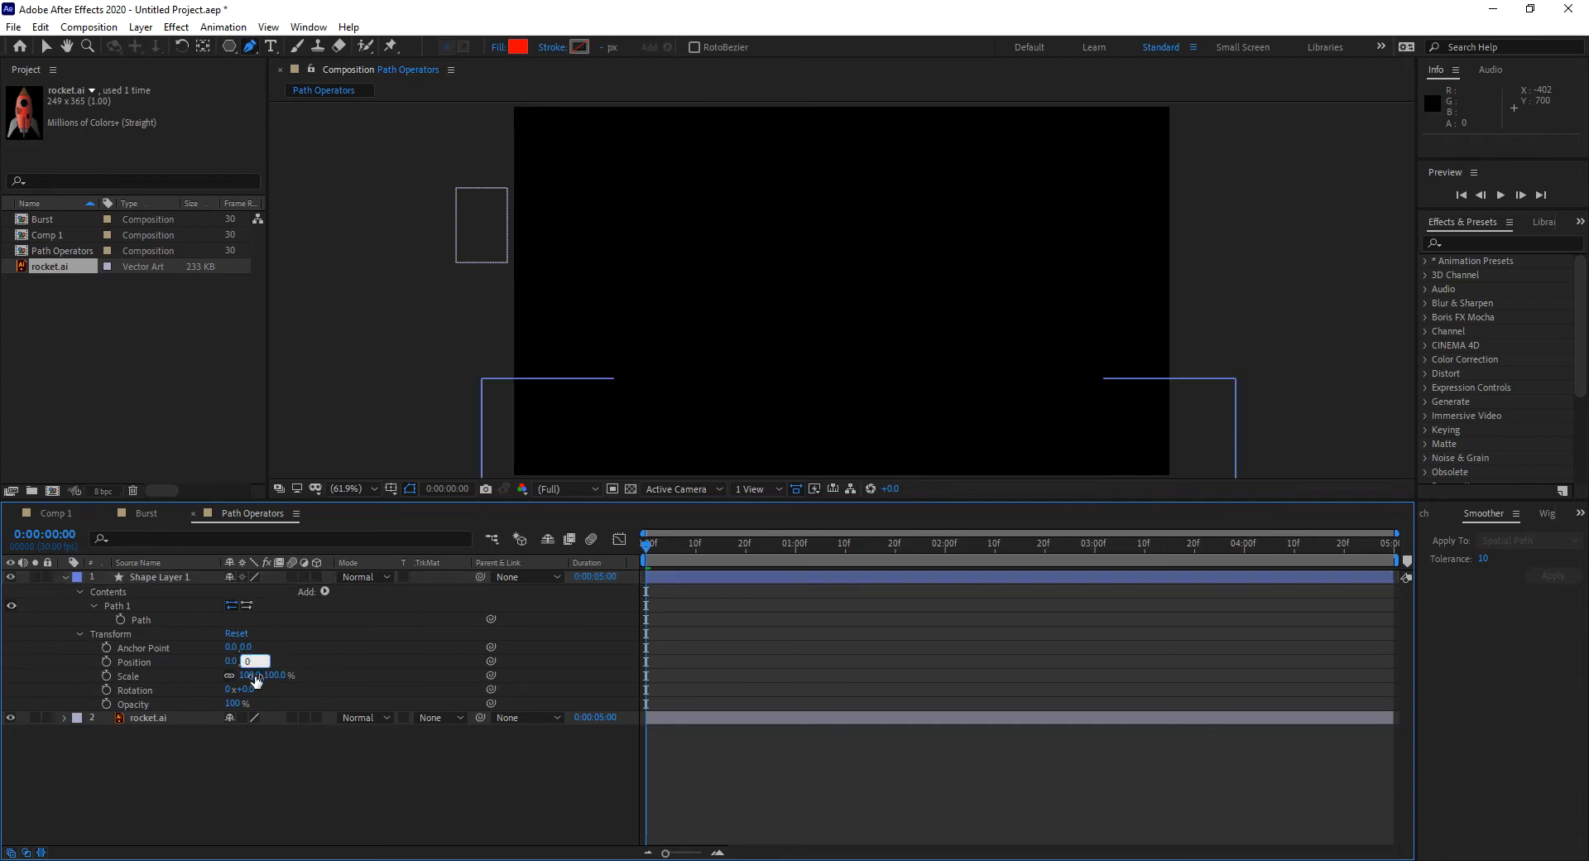
key(Return)
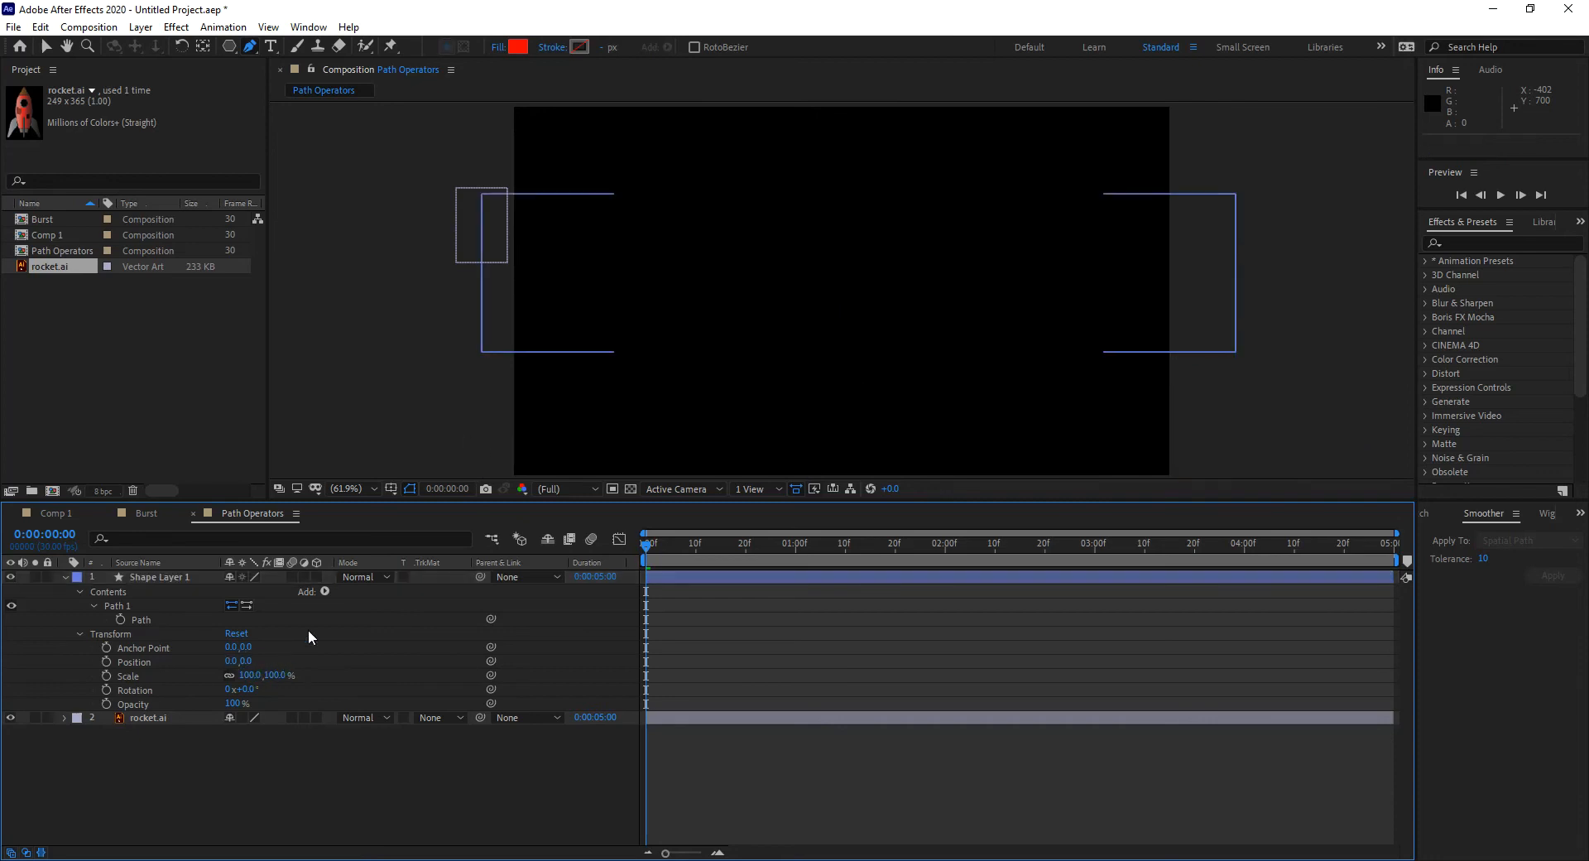
click(171, 574)
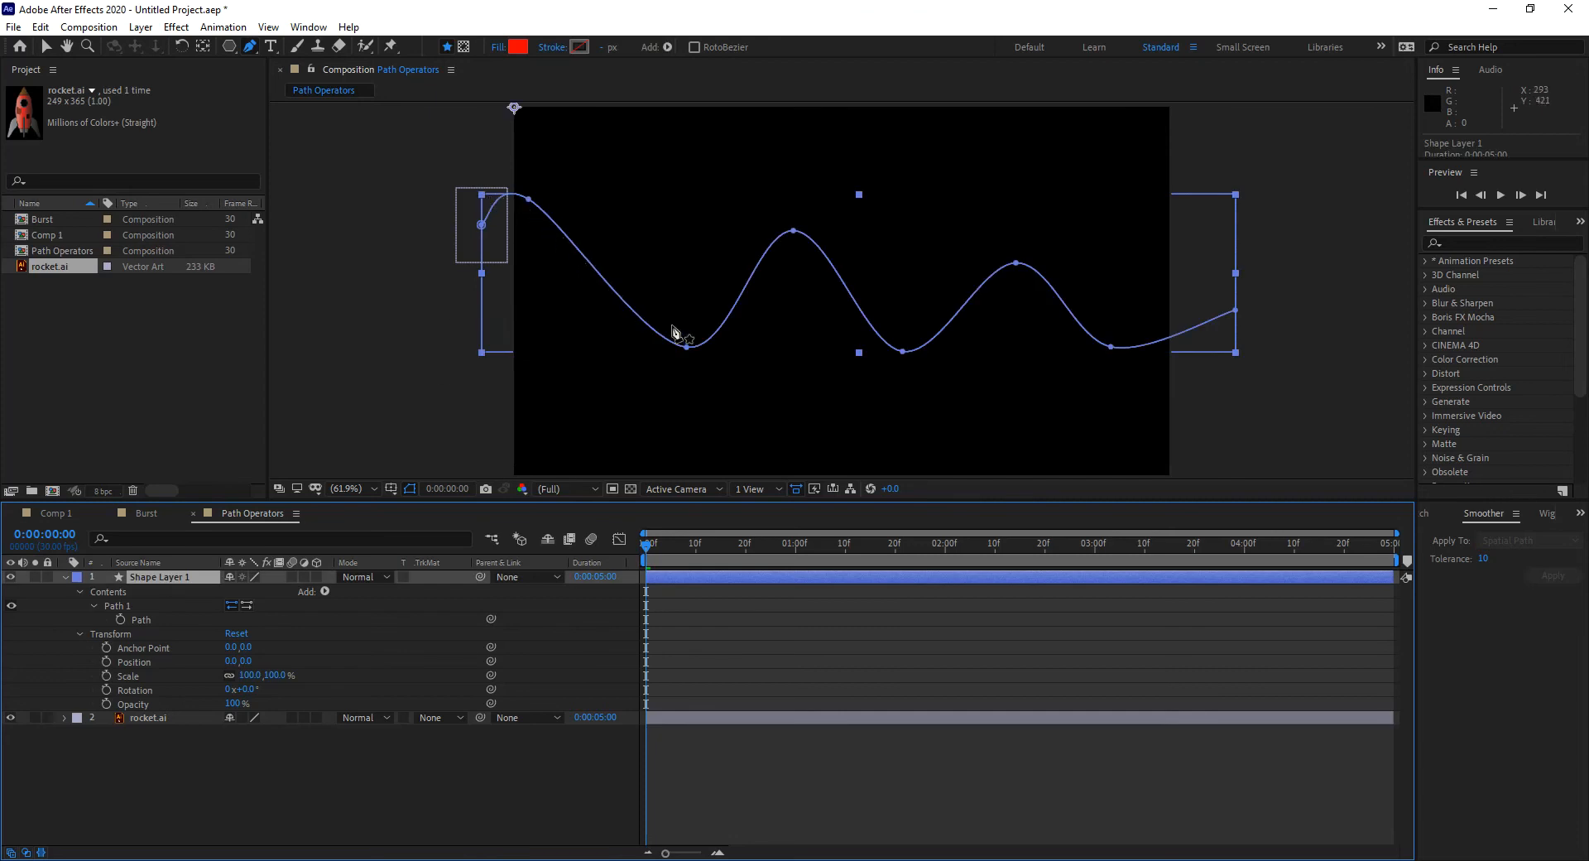
key(space)
click(79, 634)
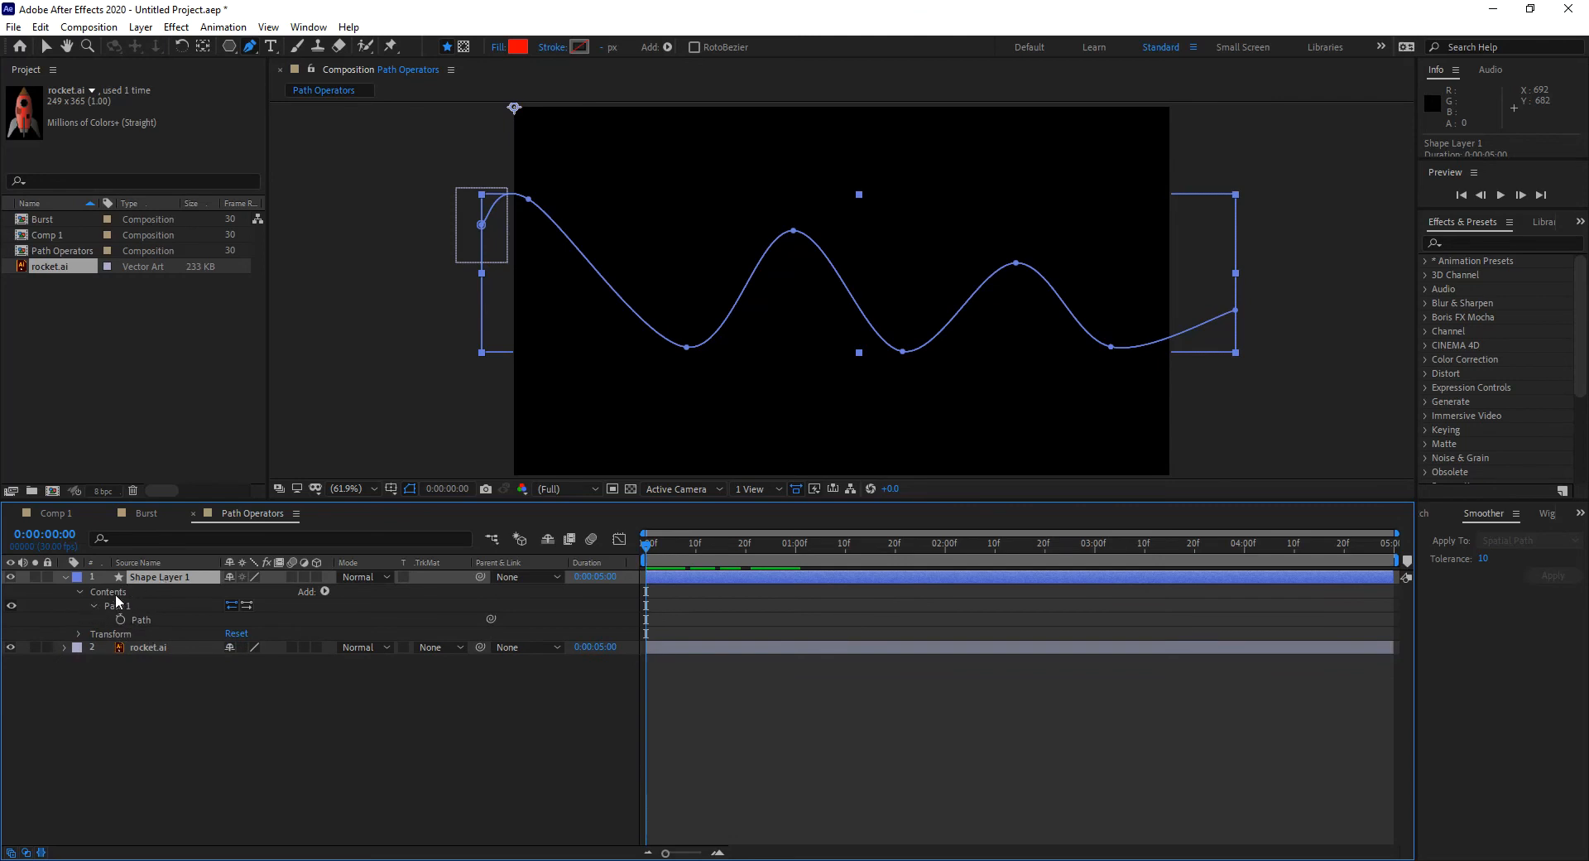
Step: Add a stroke to the shape layer's path and set its Stroke Width to 10
click(121, 603)
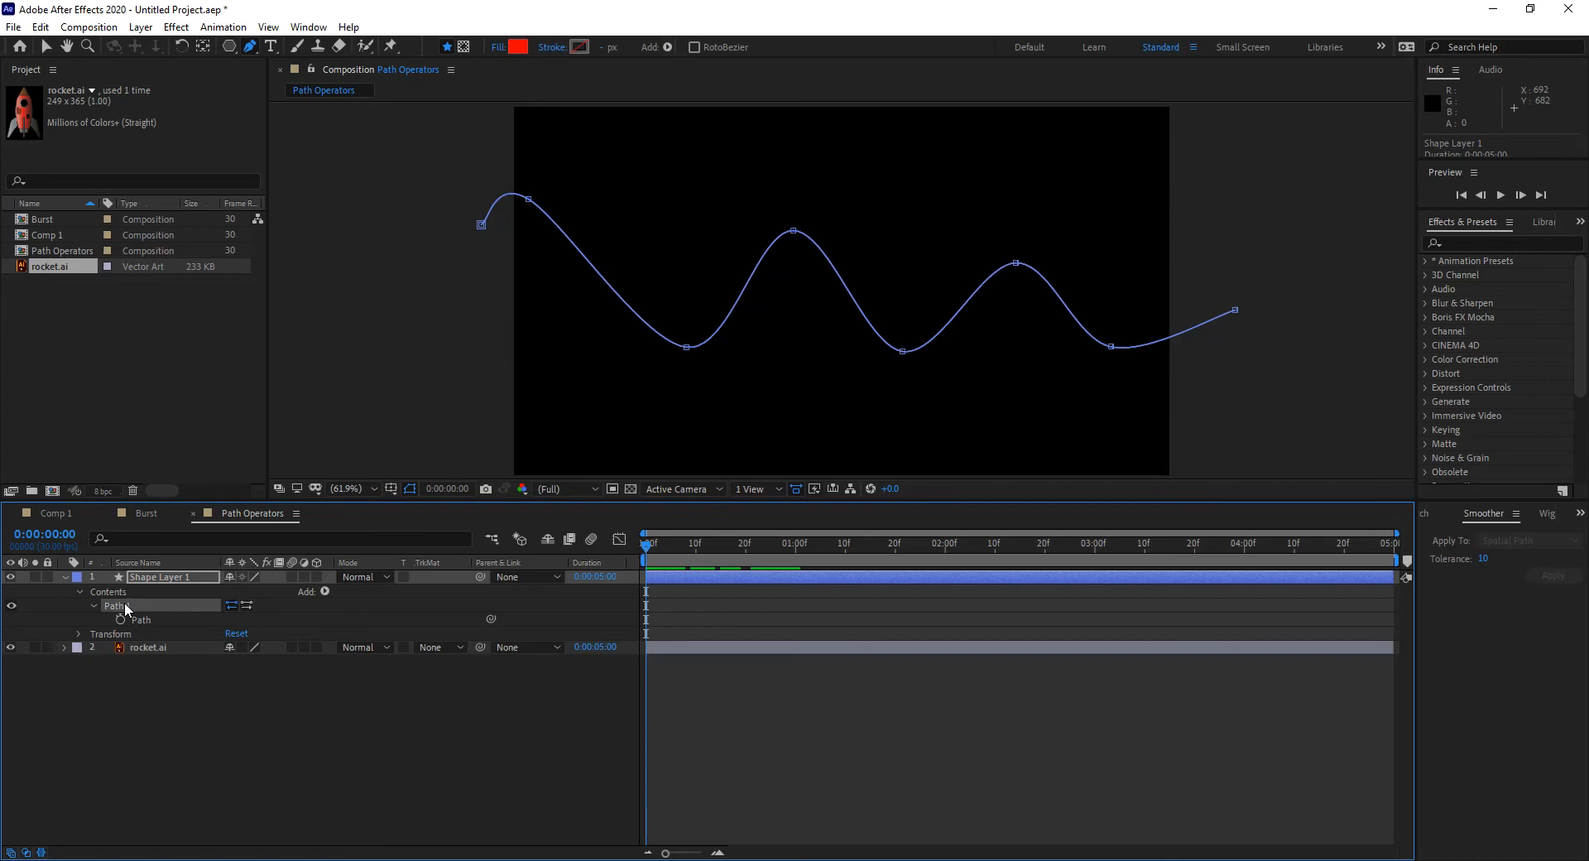
click(324, 591)
click(389, 352)
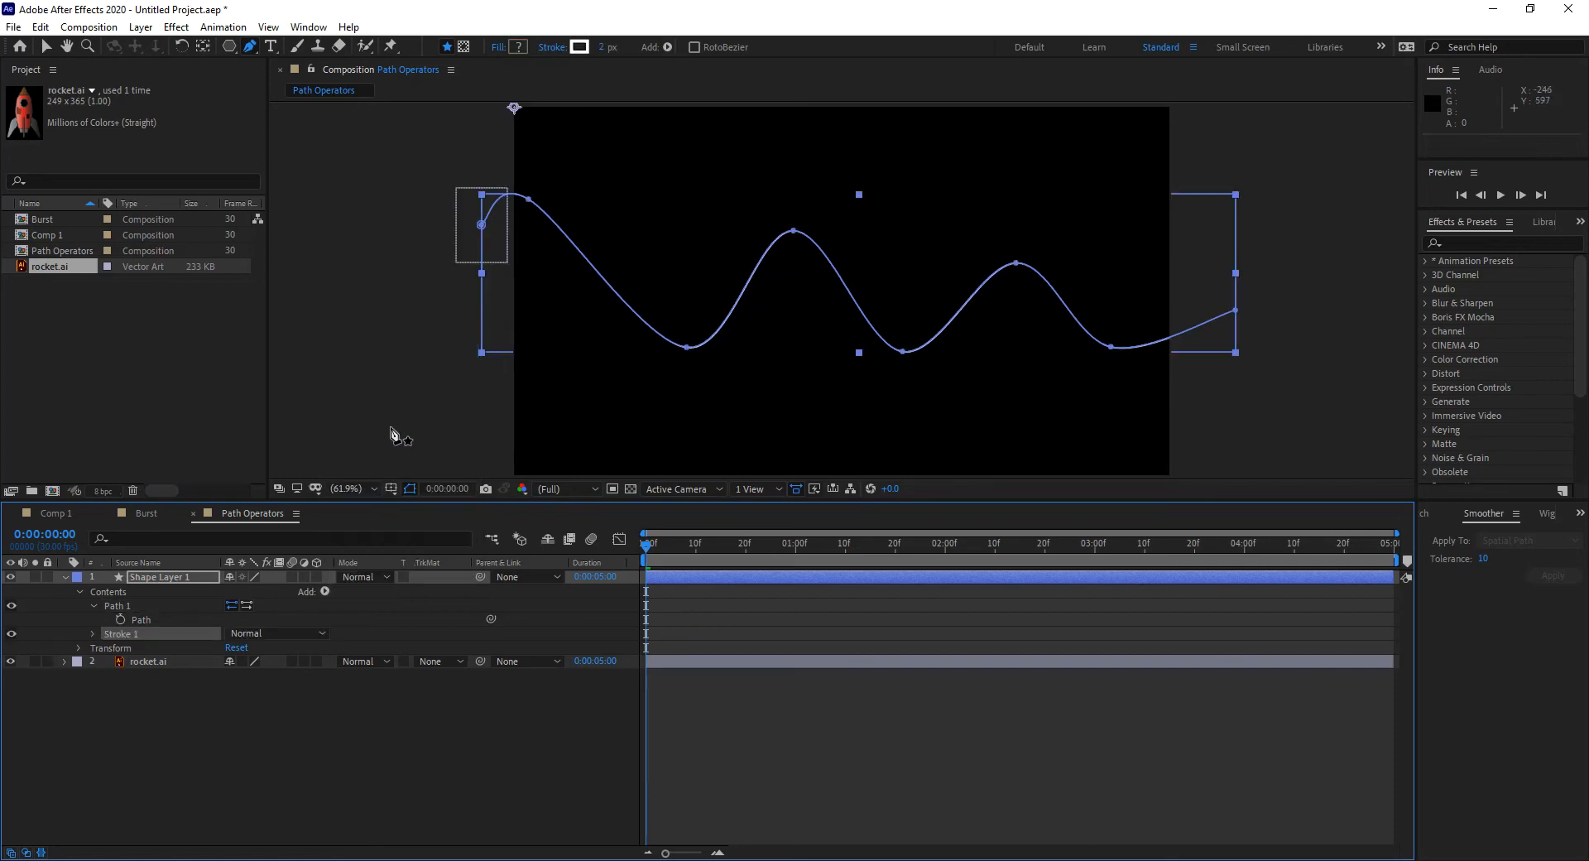
click(93, 633)
click(228, 689)
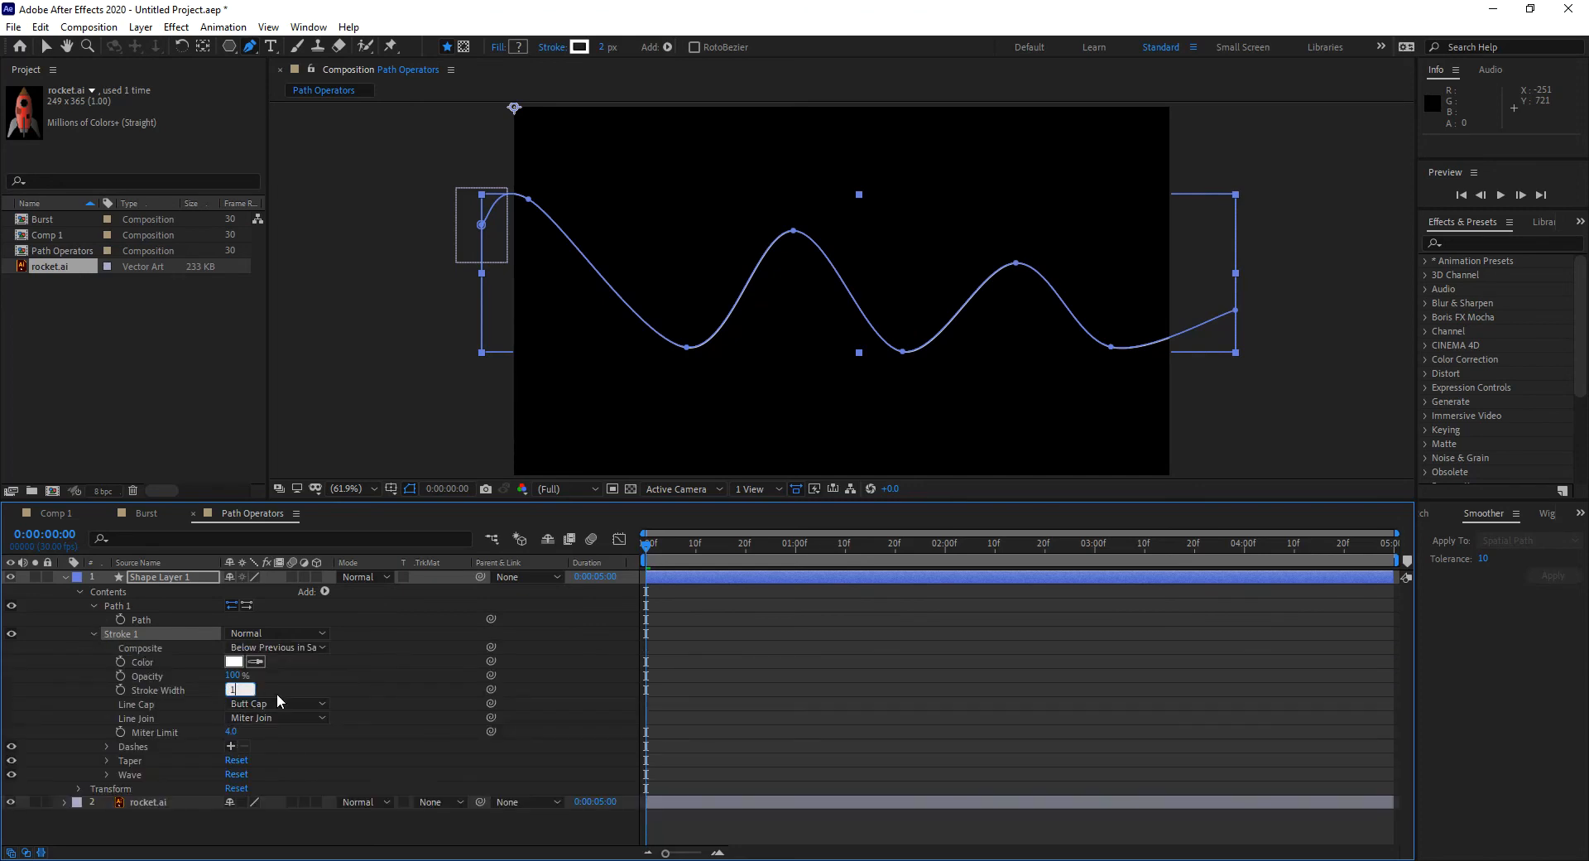
click(320, 679)
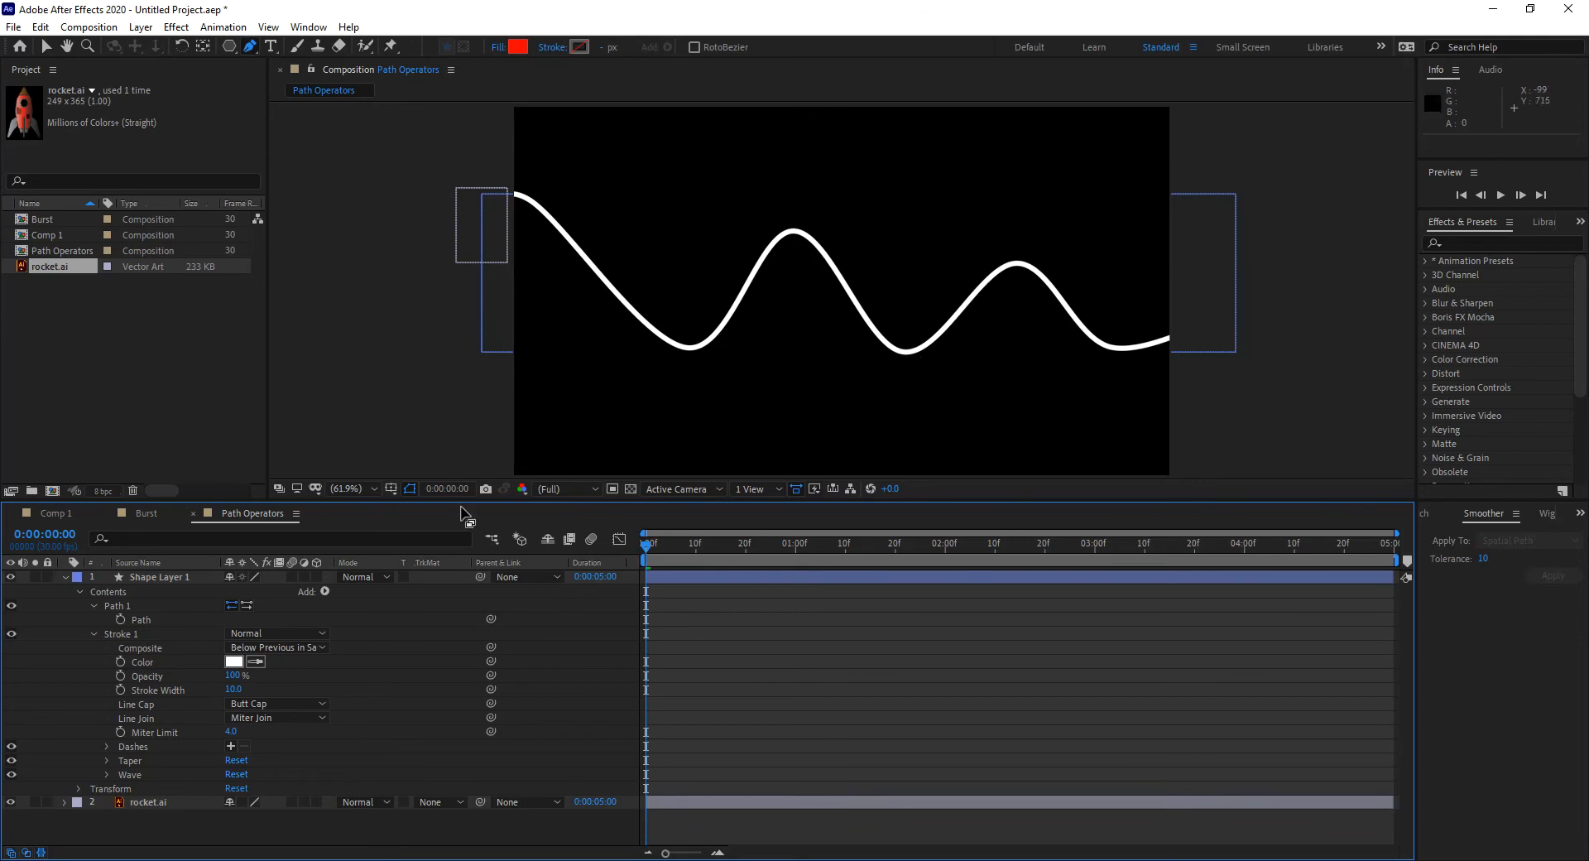
Step: Scrub the start of the timeline to check the rocket against the stroked path, and return to the first frame
drag(692, 550, 632, 543)
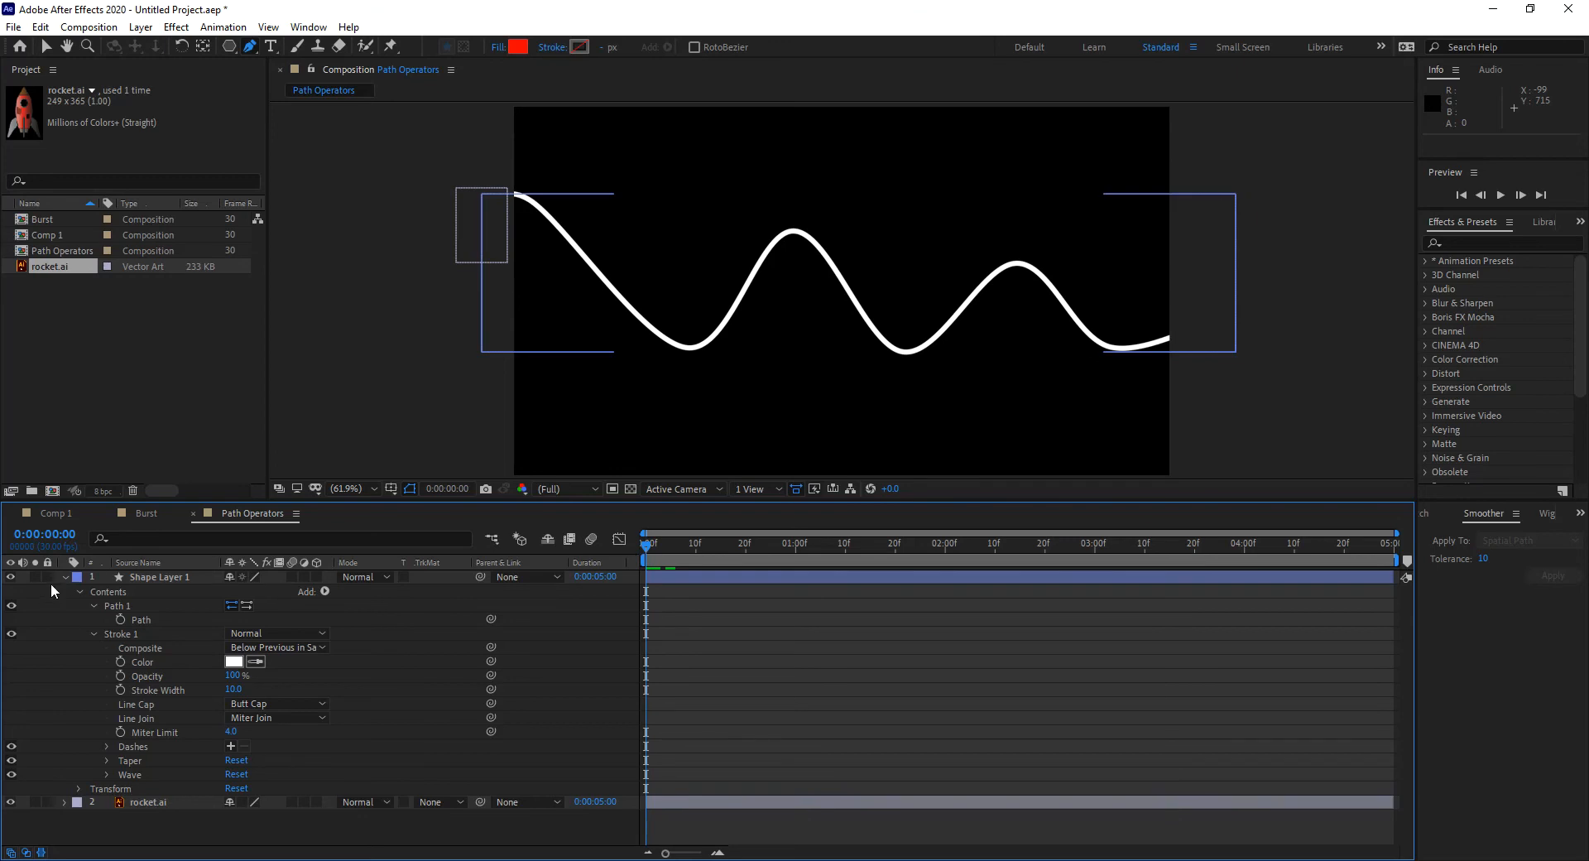
drag(648, 546, 695, 556)
key(Home)
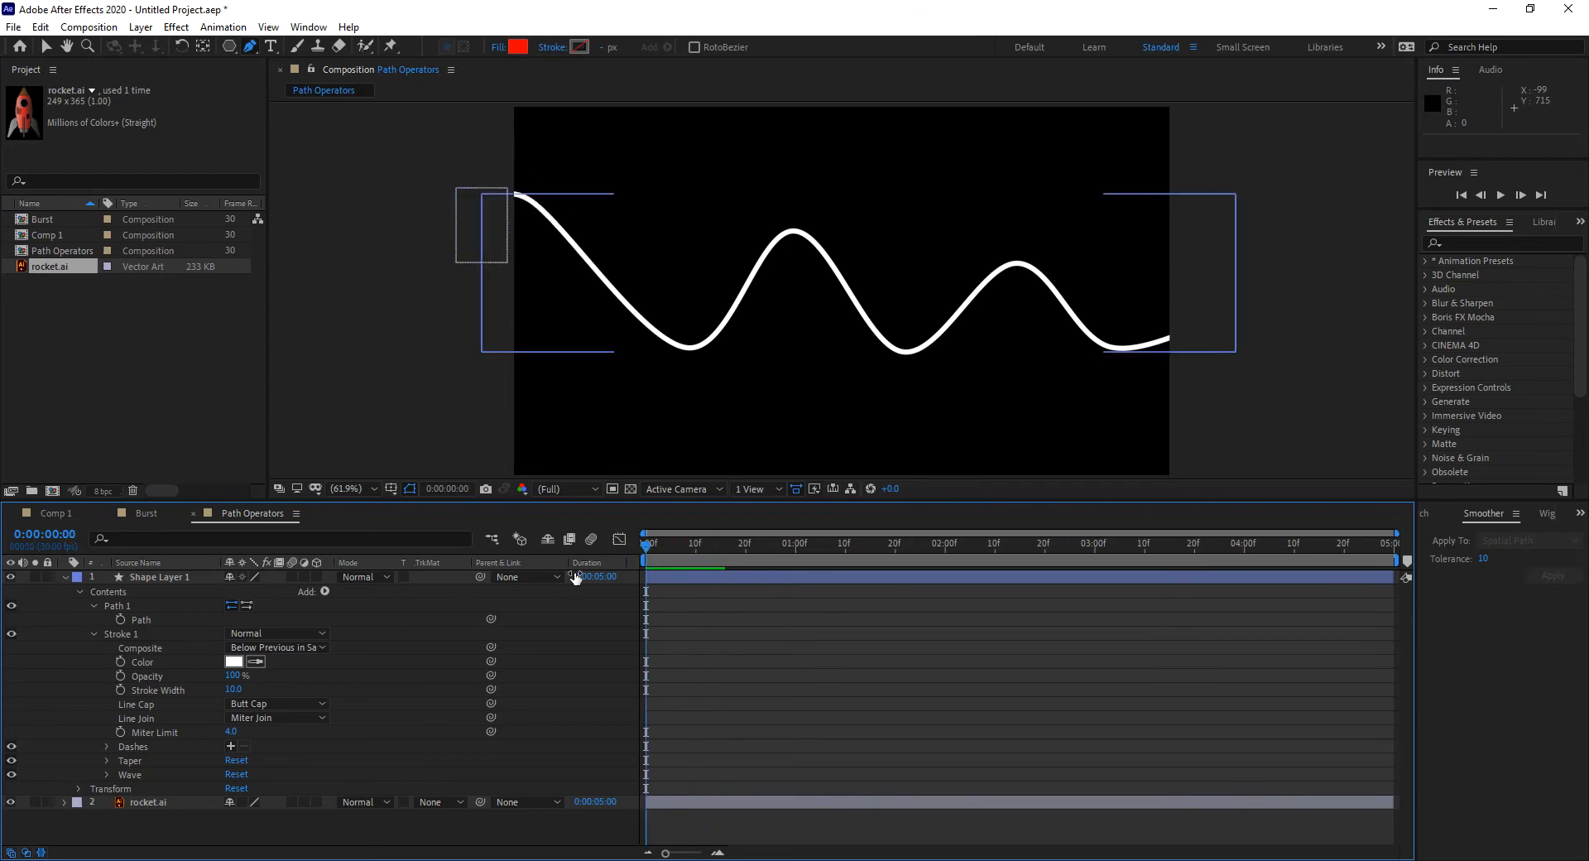
Step: Set the rocket layer's Auto-Orientation to Orient Along Path and scrub to 0:00:00:23 to check its direction
click(146, 801)
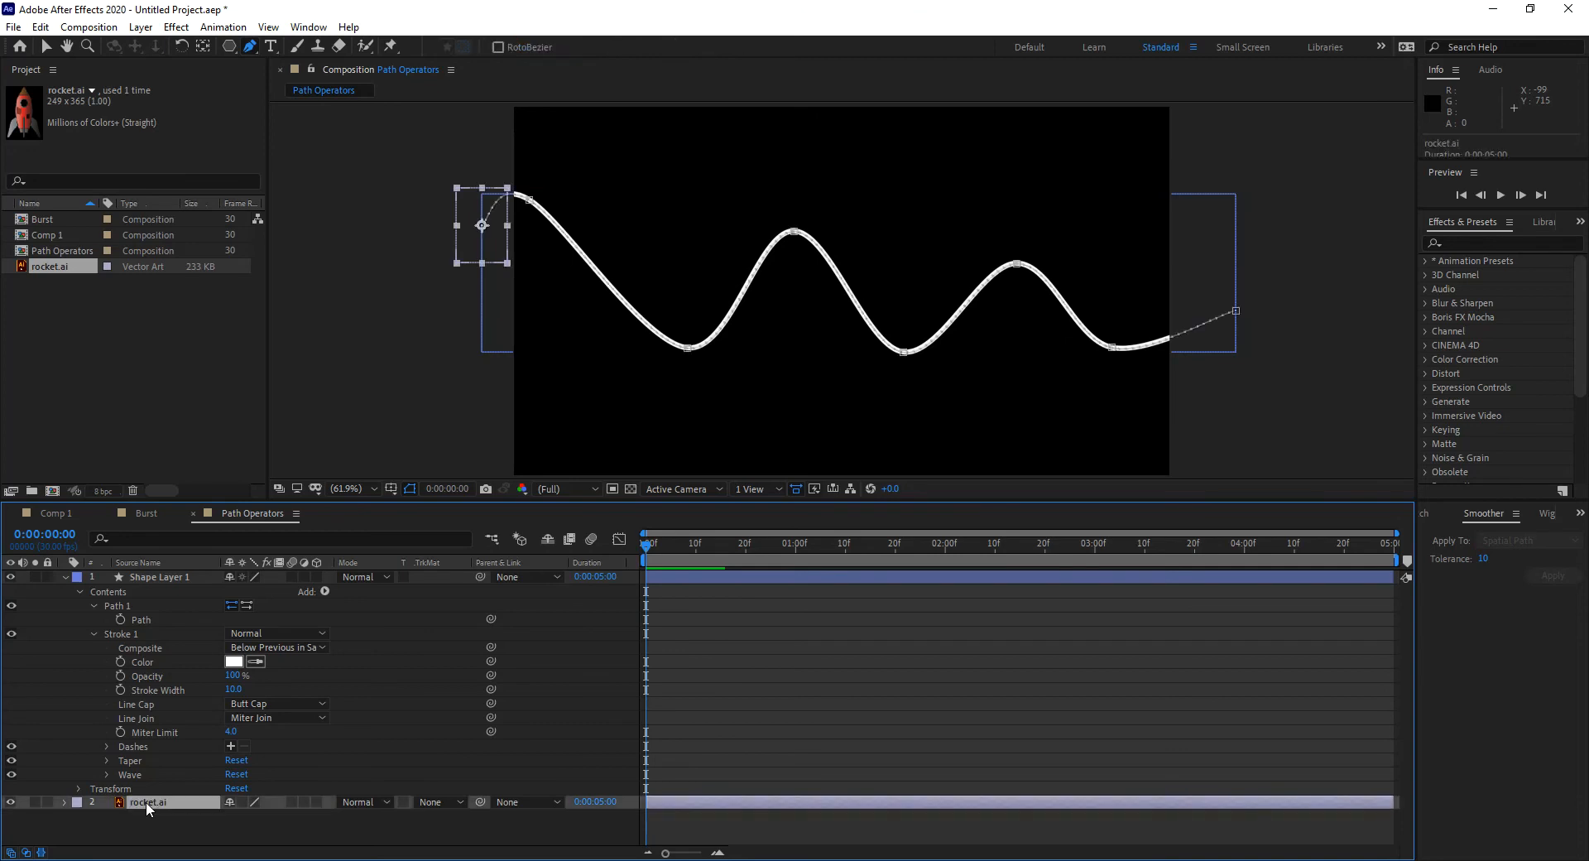
click(140, 26)
mouse_move(204, 225)
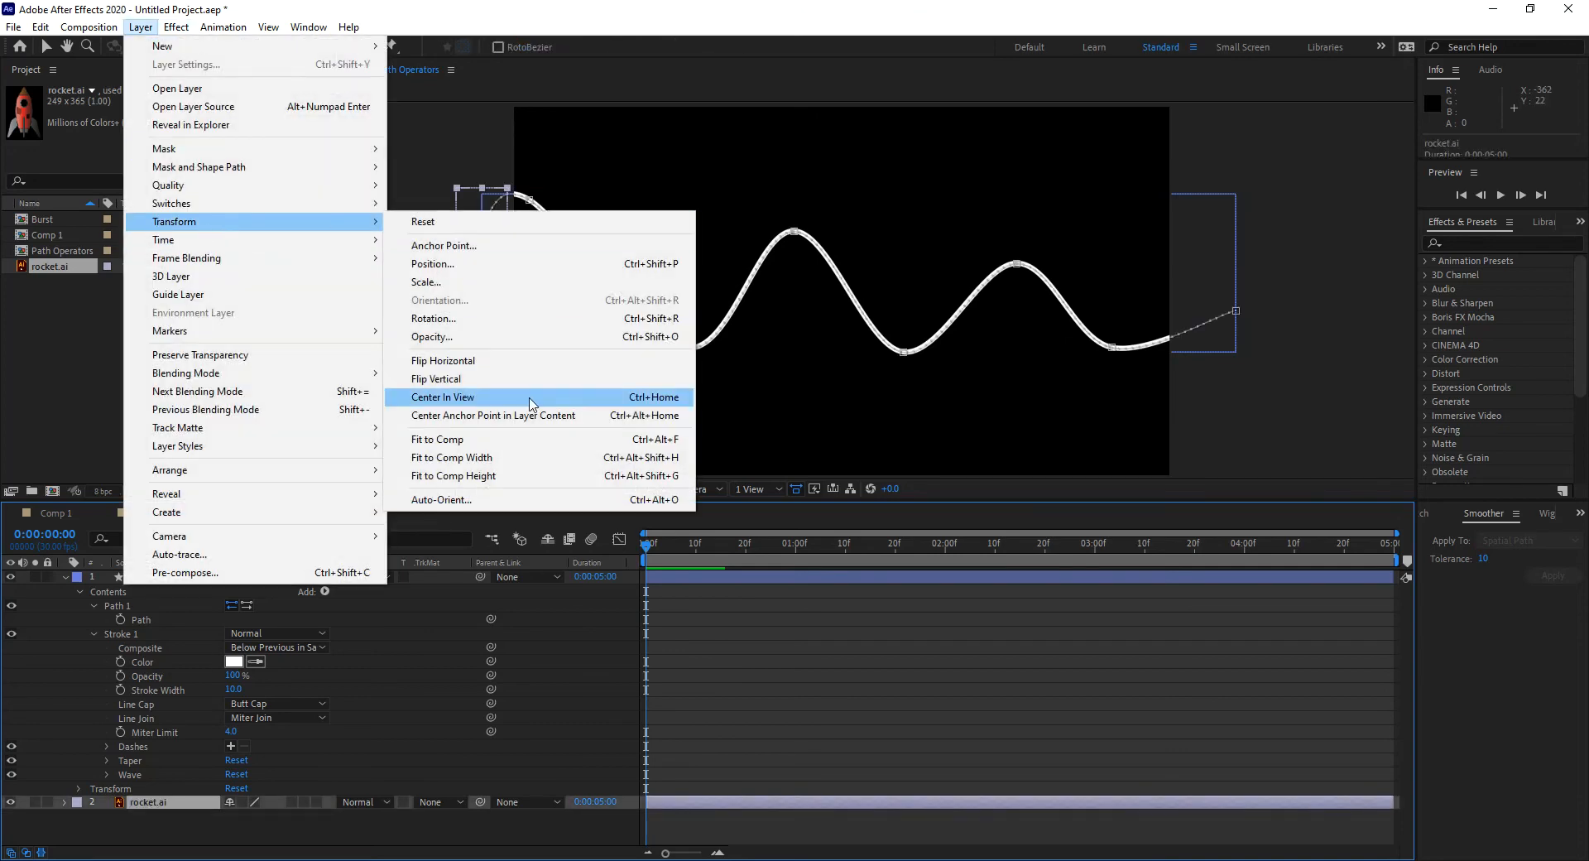
click(511, 500)
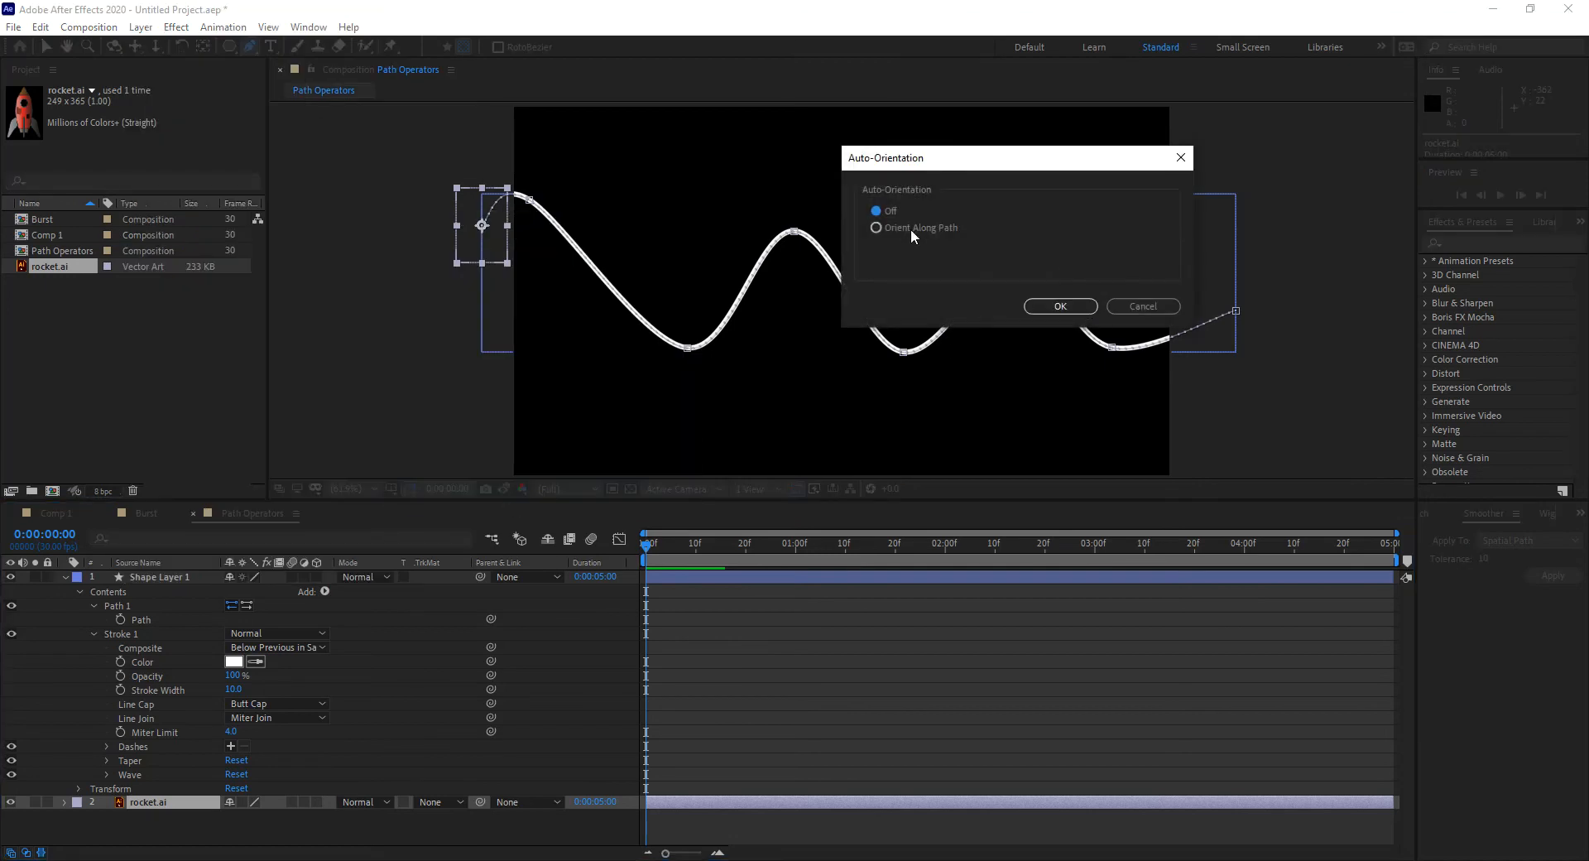
key(Return)
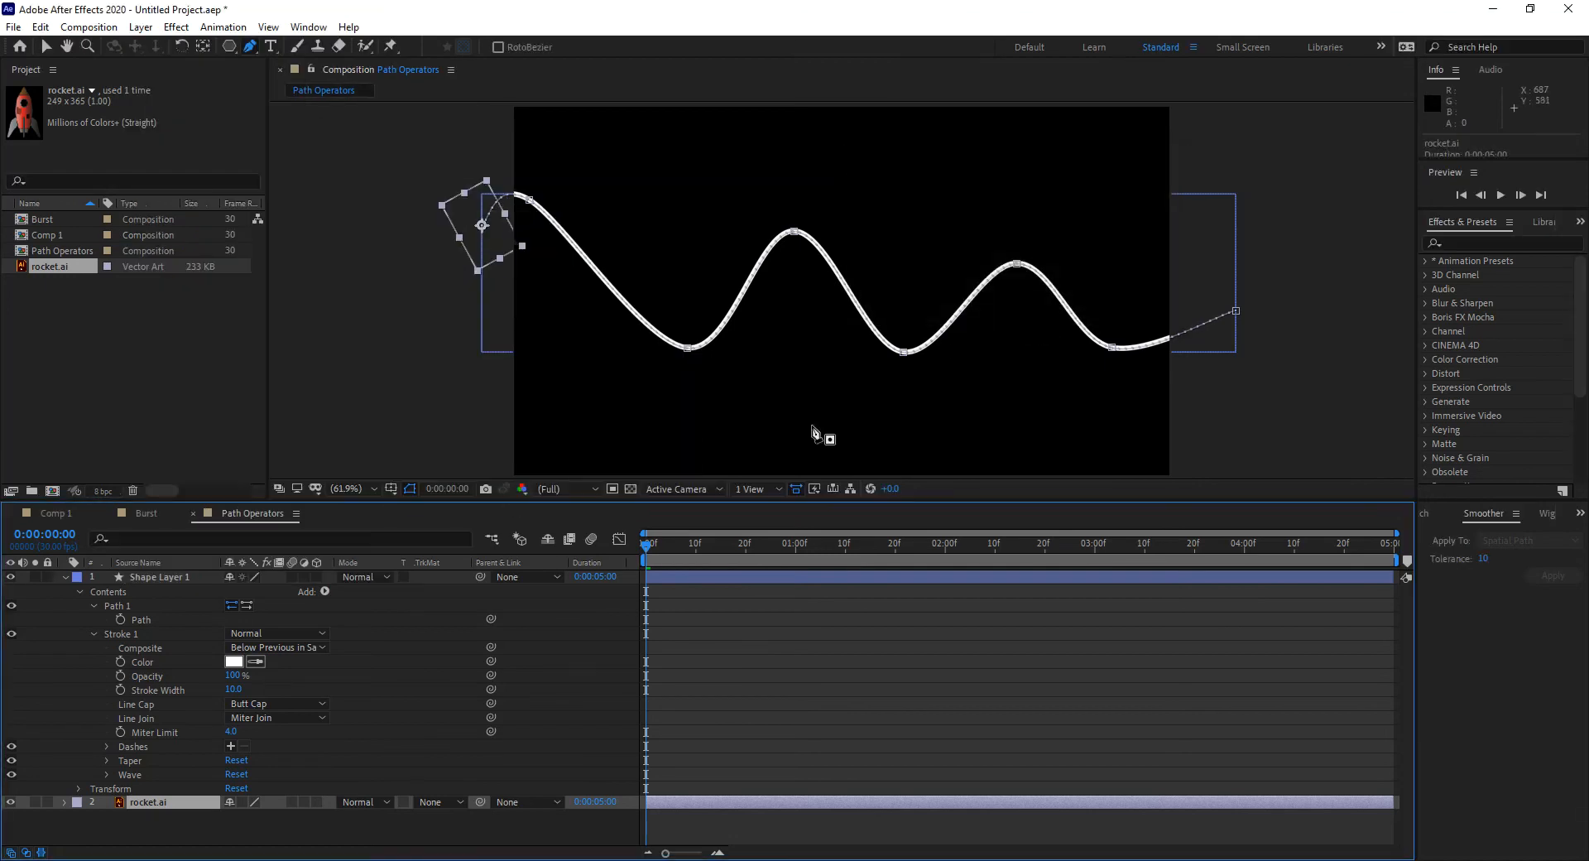
drag(646, 538, 761, 549)
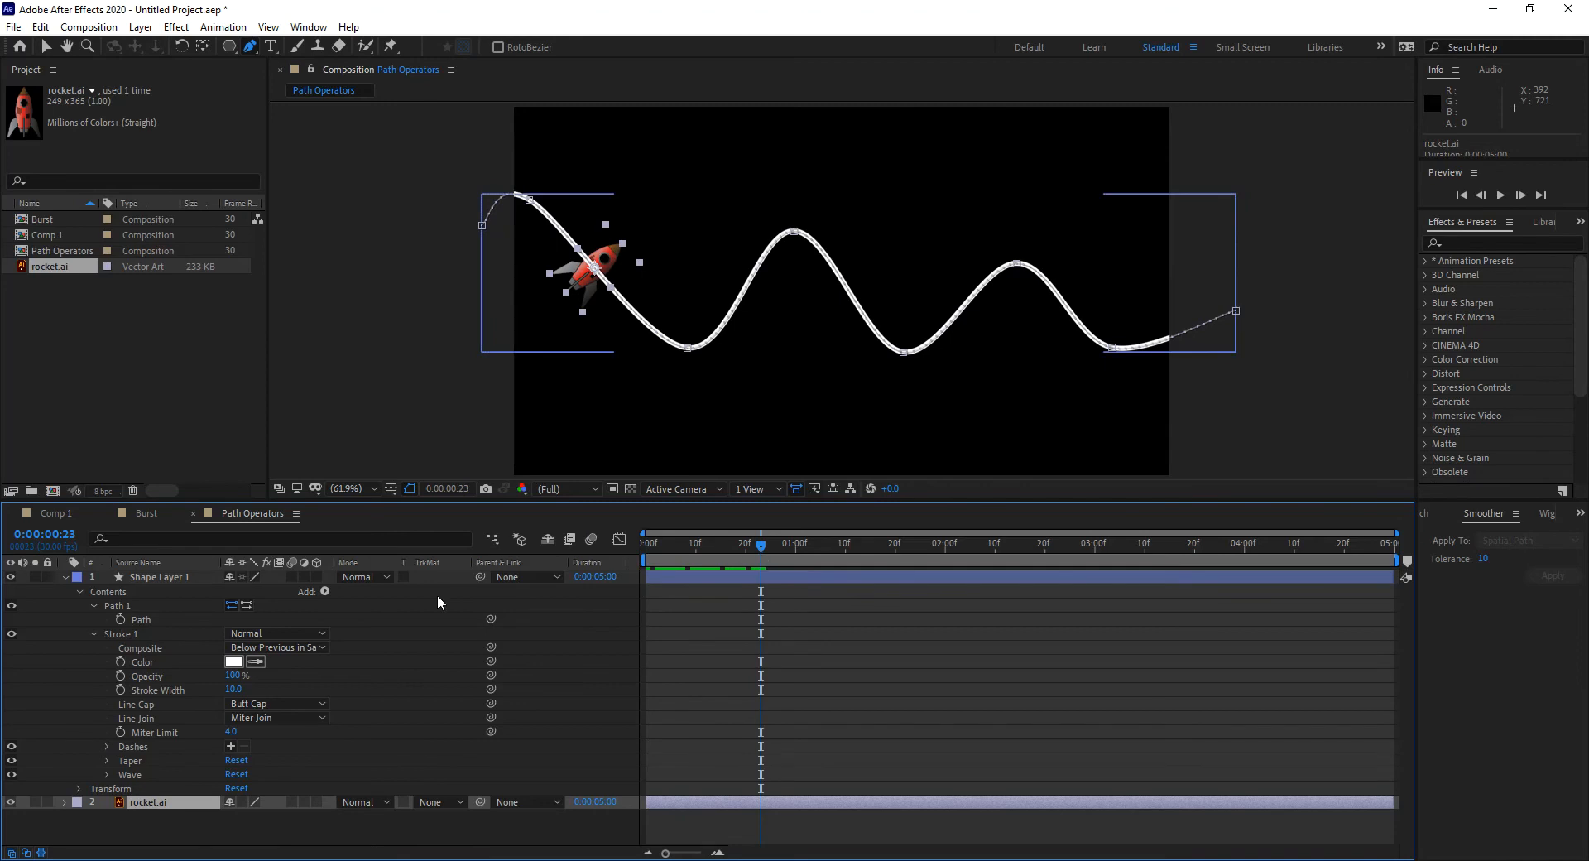
Step: Set the rocket layer's Rotation to 90° so its nose follows the path, scrub to check the motion and collapse the layer
click(64, 802)
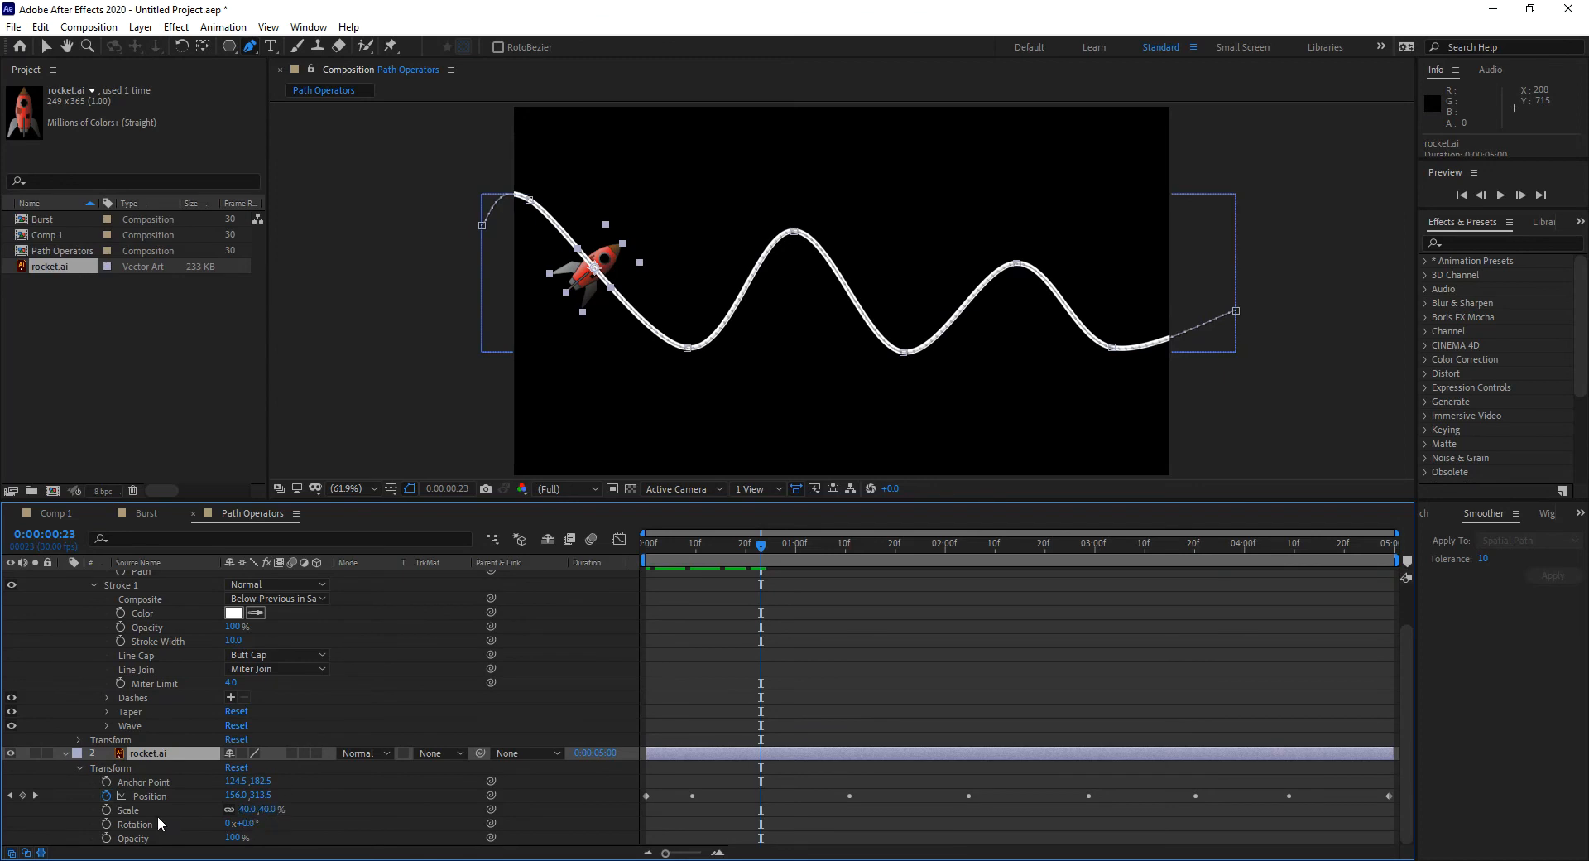
click(249, 822)
text(90)
key(Return)
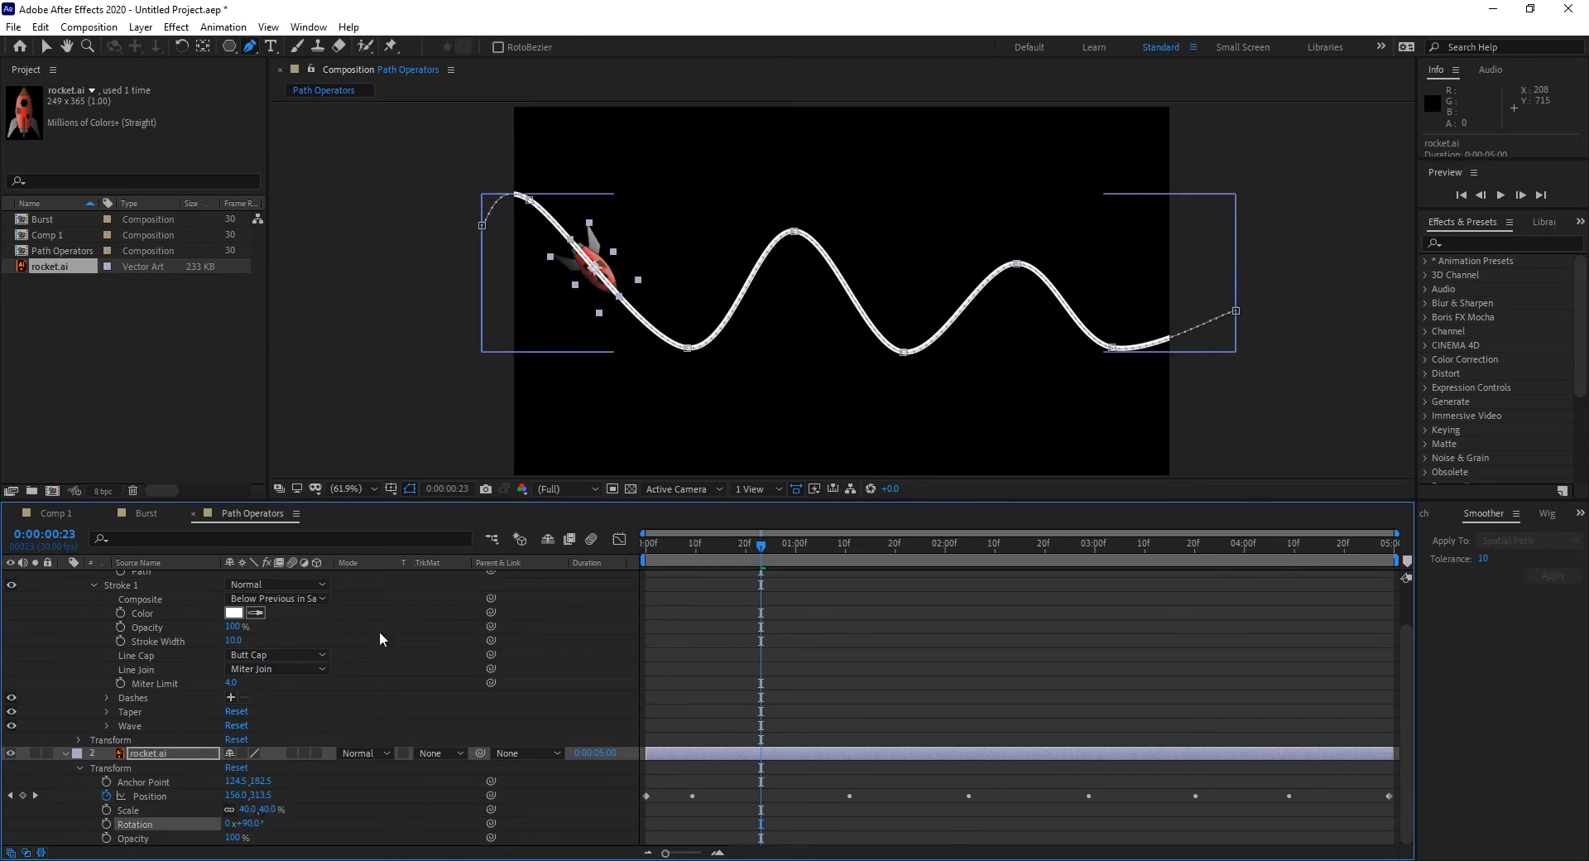
drag(685, 548, 593, 562)
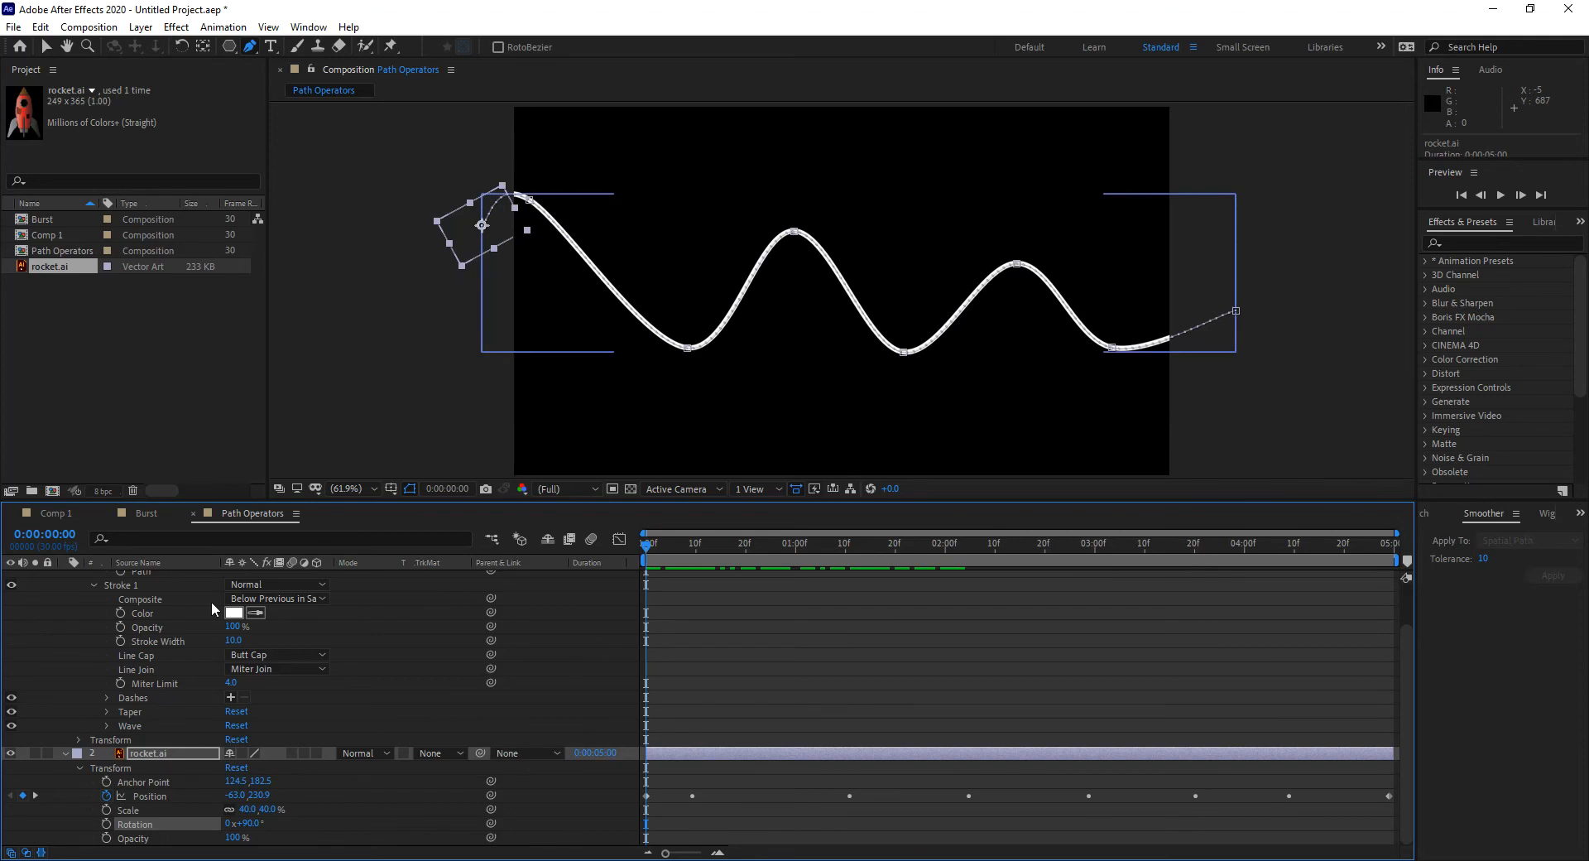
click(68, 754)
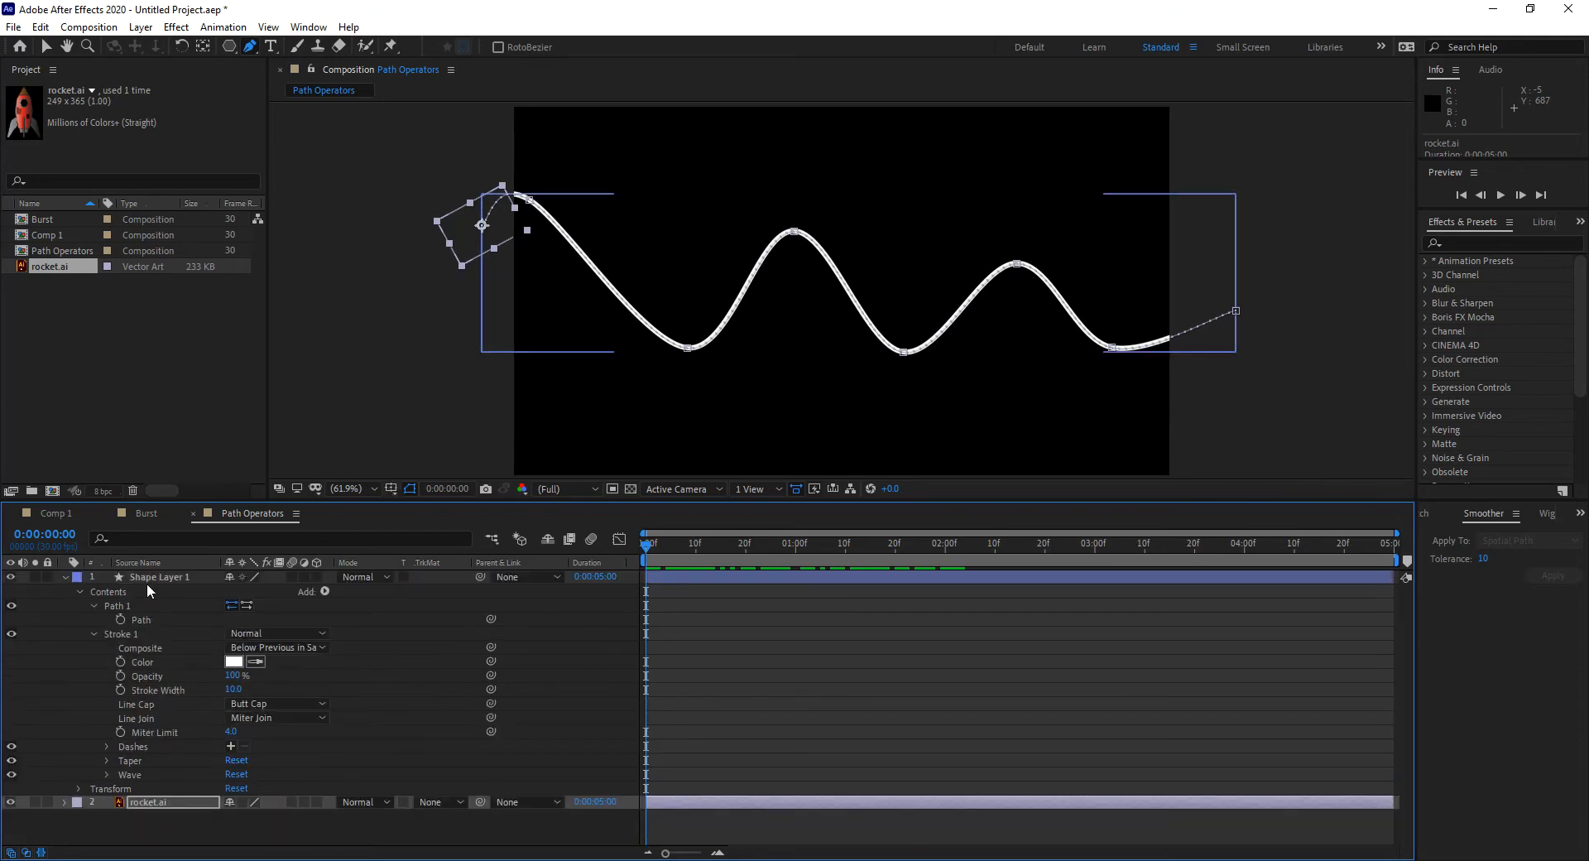
drag(652, 548, 632, 489)
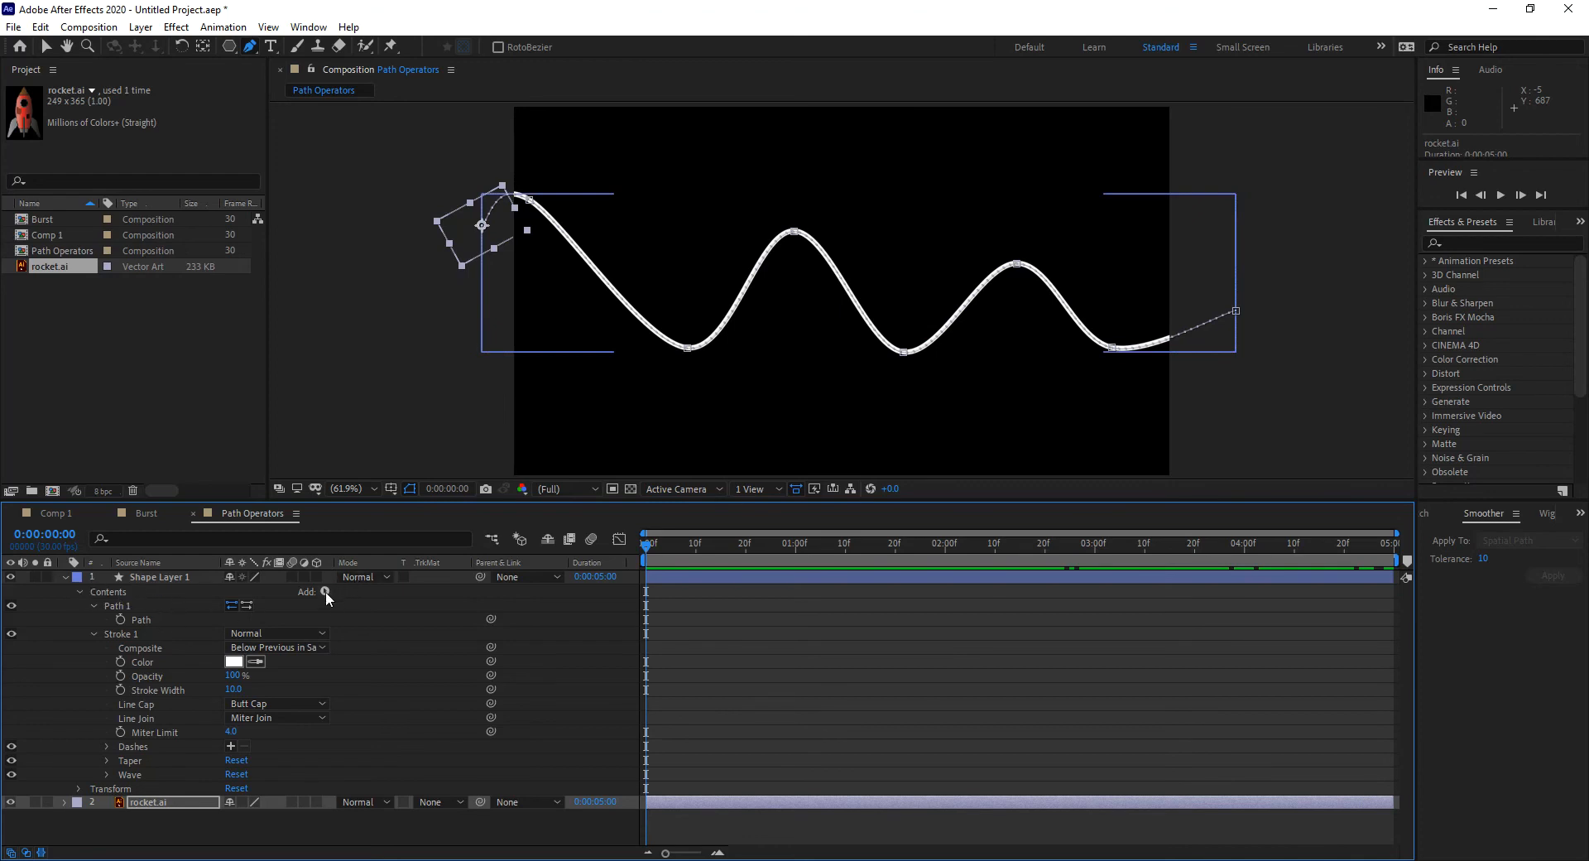
Step: Add Trim Paths to the shape layer's contents and show its settings, with the path and stroke groups collapsed
click(93, 605)
click(93, 619)
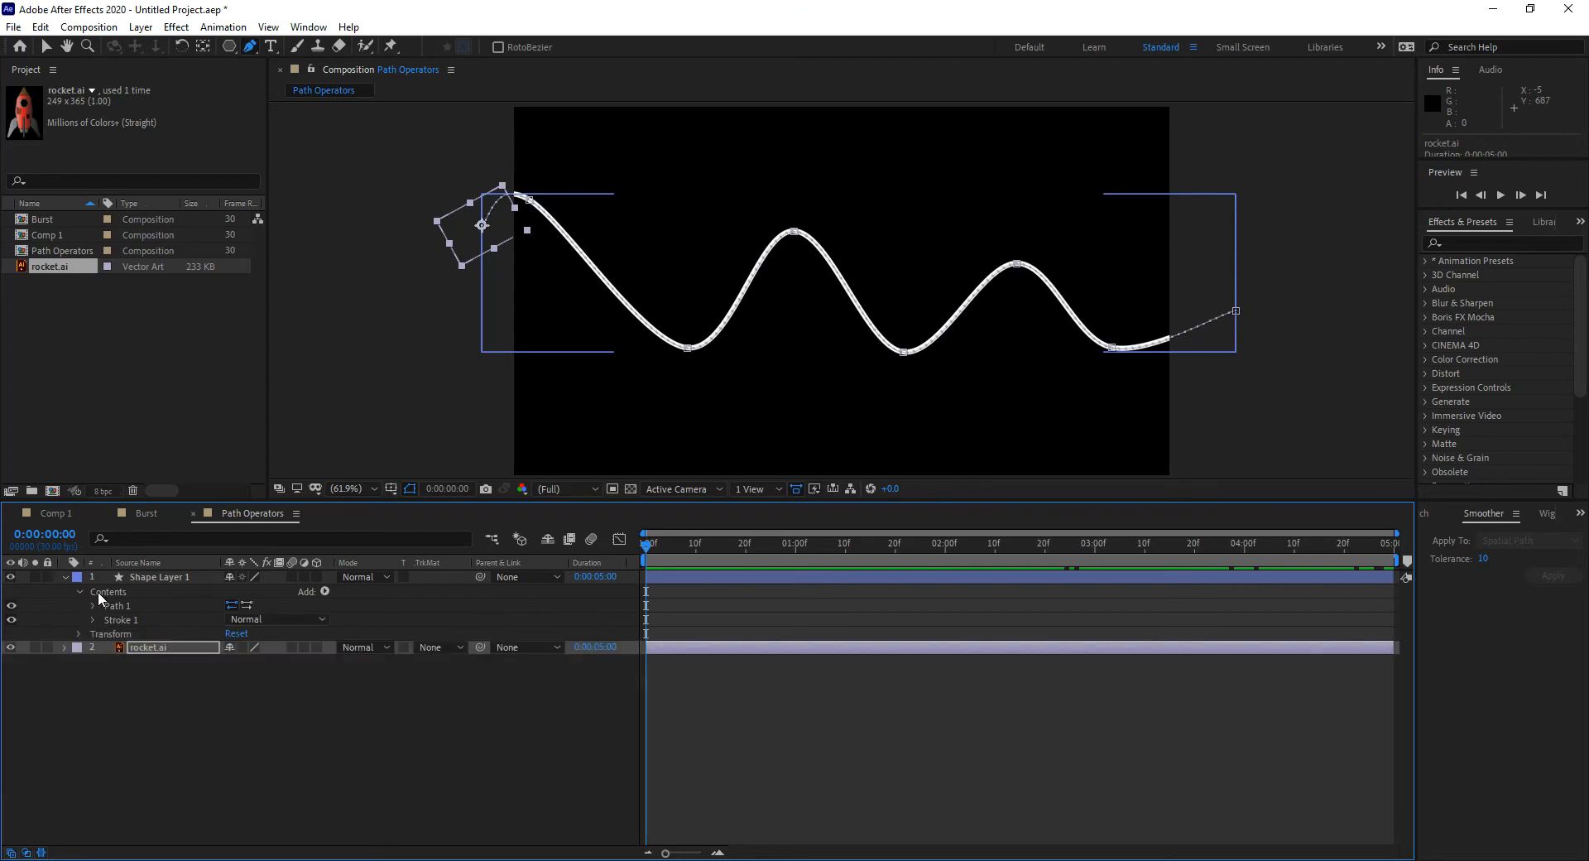
click(145, 575)
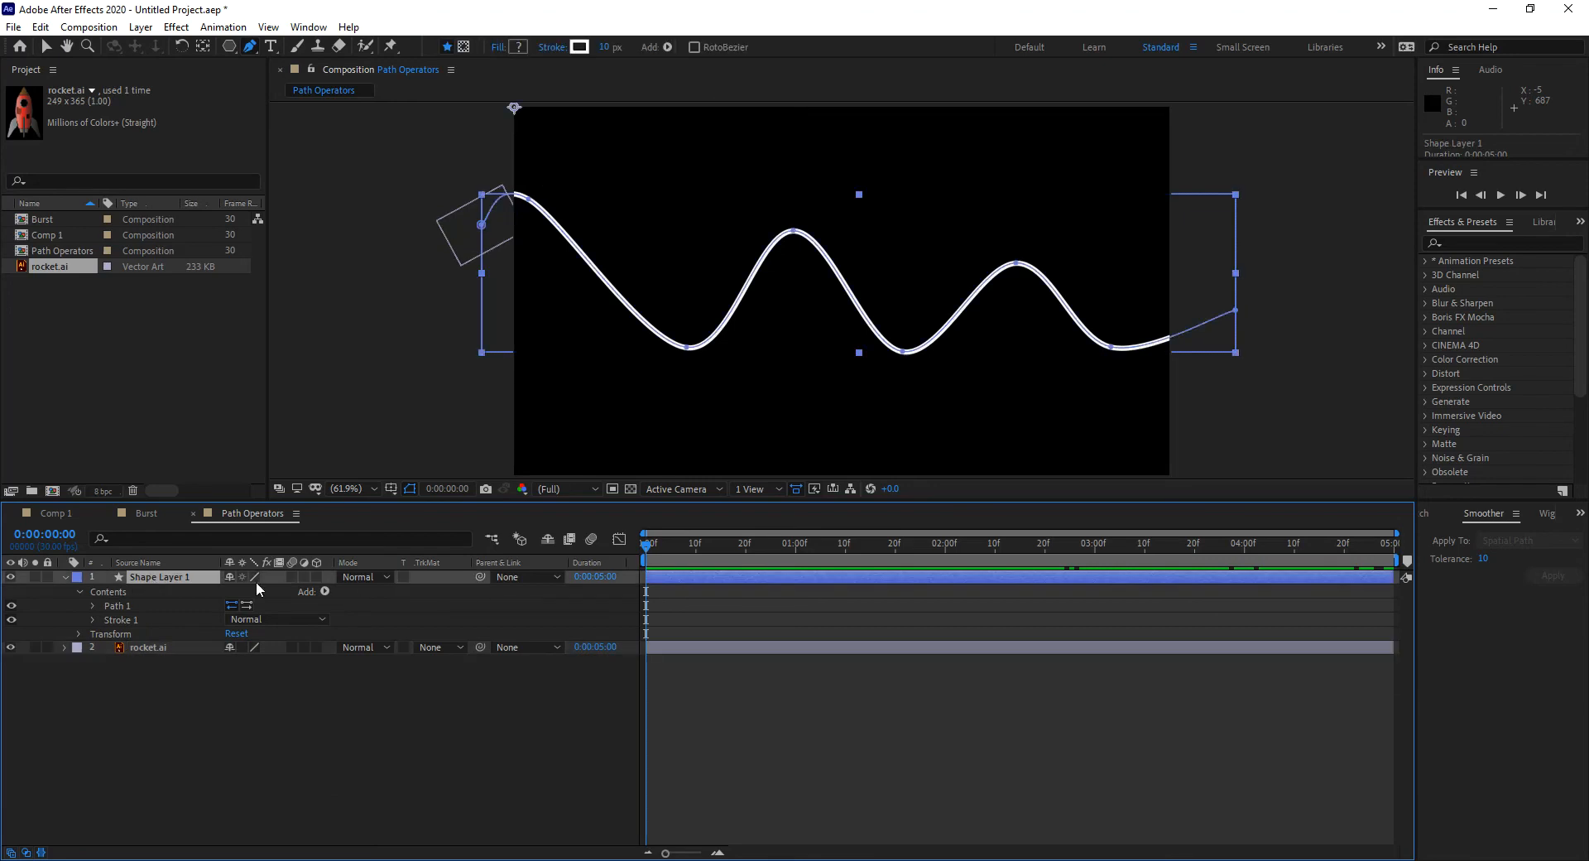
click(324, 591)
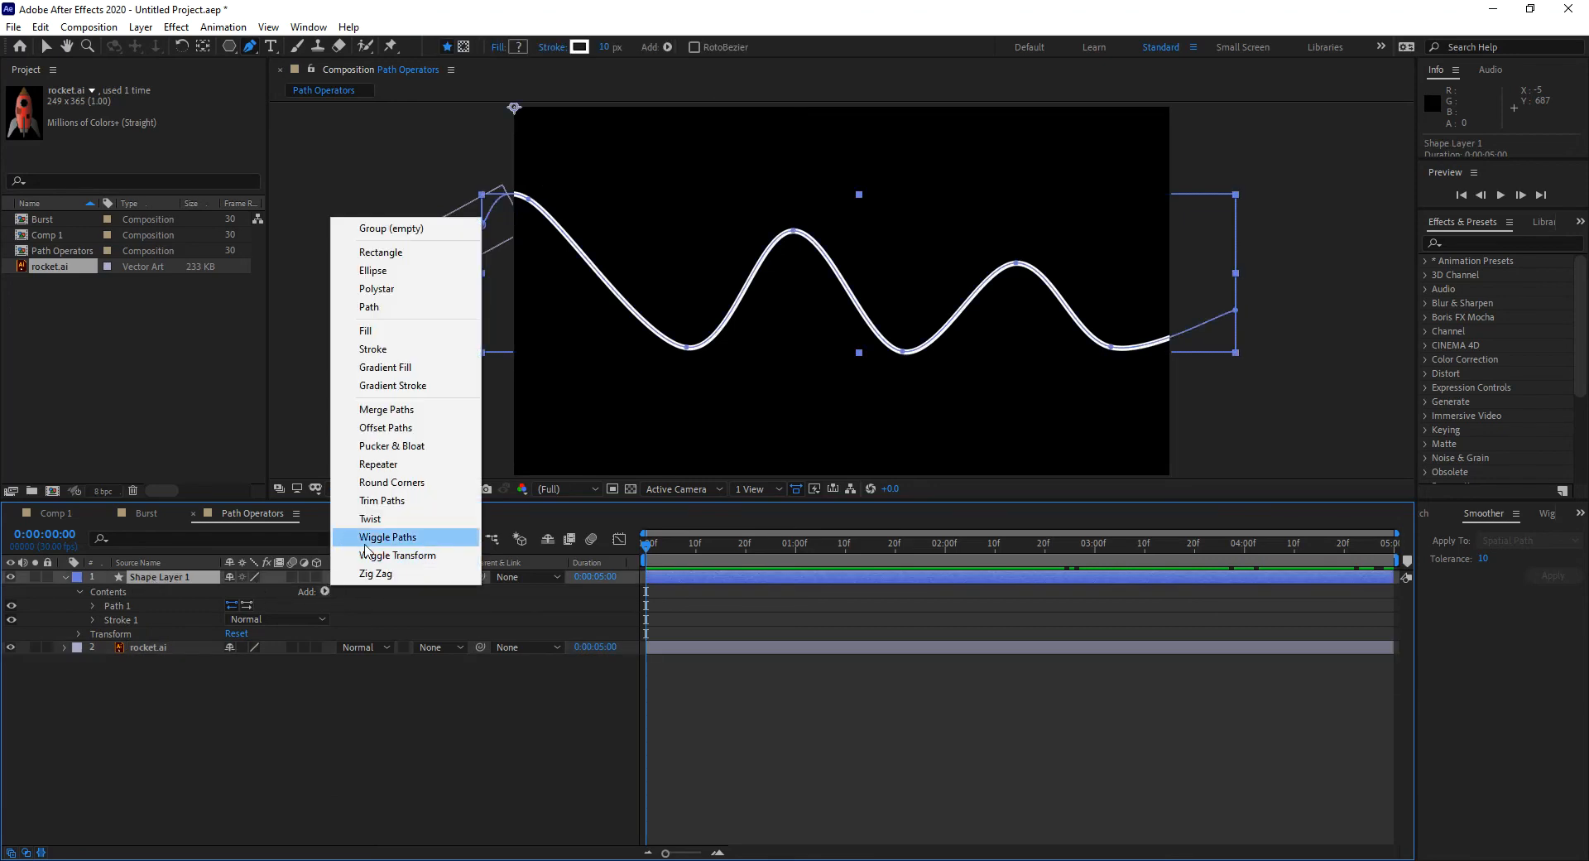
click(394, 507)
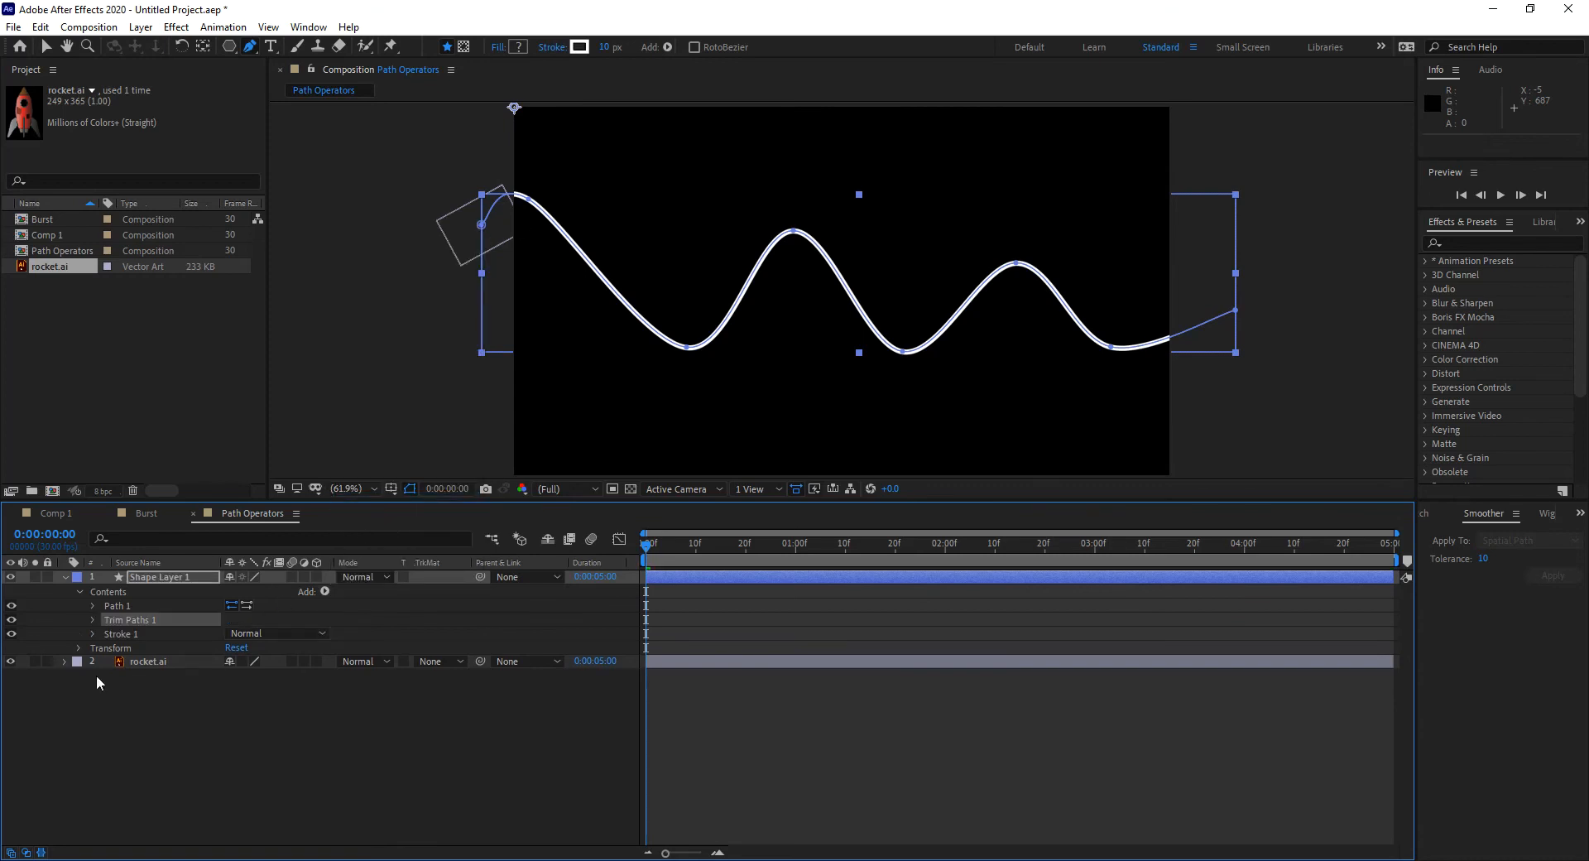
click(92, 620)
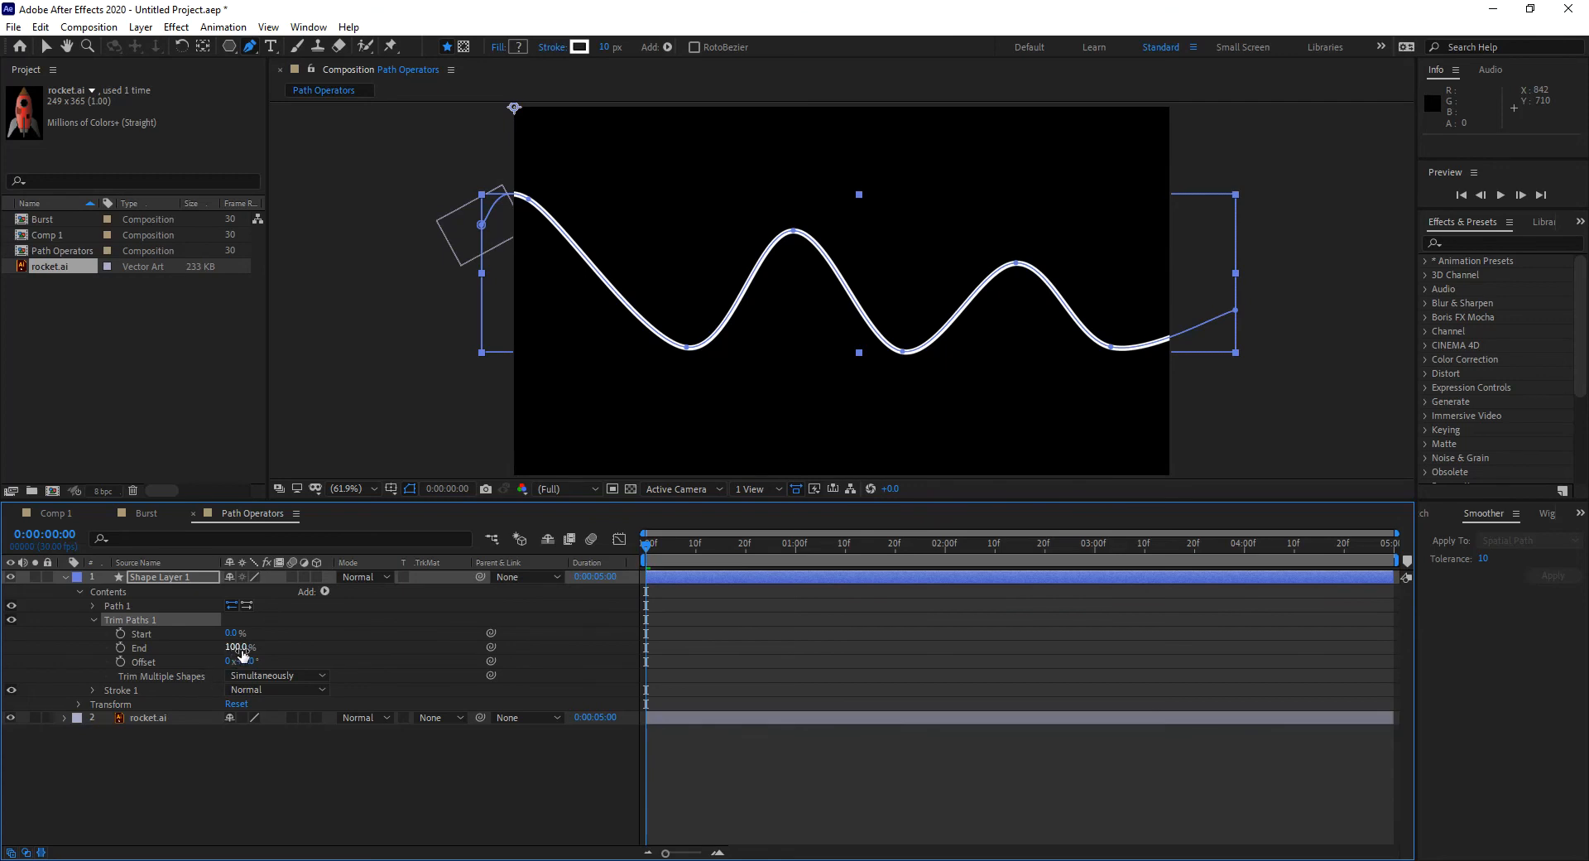
Step: Keyframe the Trim Paths End value from 0% at the first frame to 100% at 0:00:04:29
mouse_move(237, 652)
mouse_down()
mouse_move(157, 635)
mouse_move(240, 645)
mouse_move(212, 645)
mouse_up()
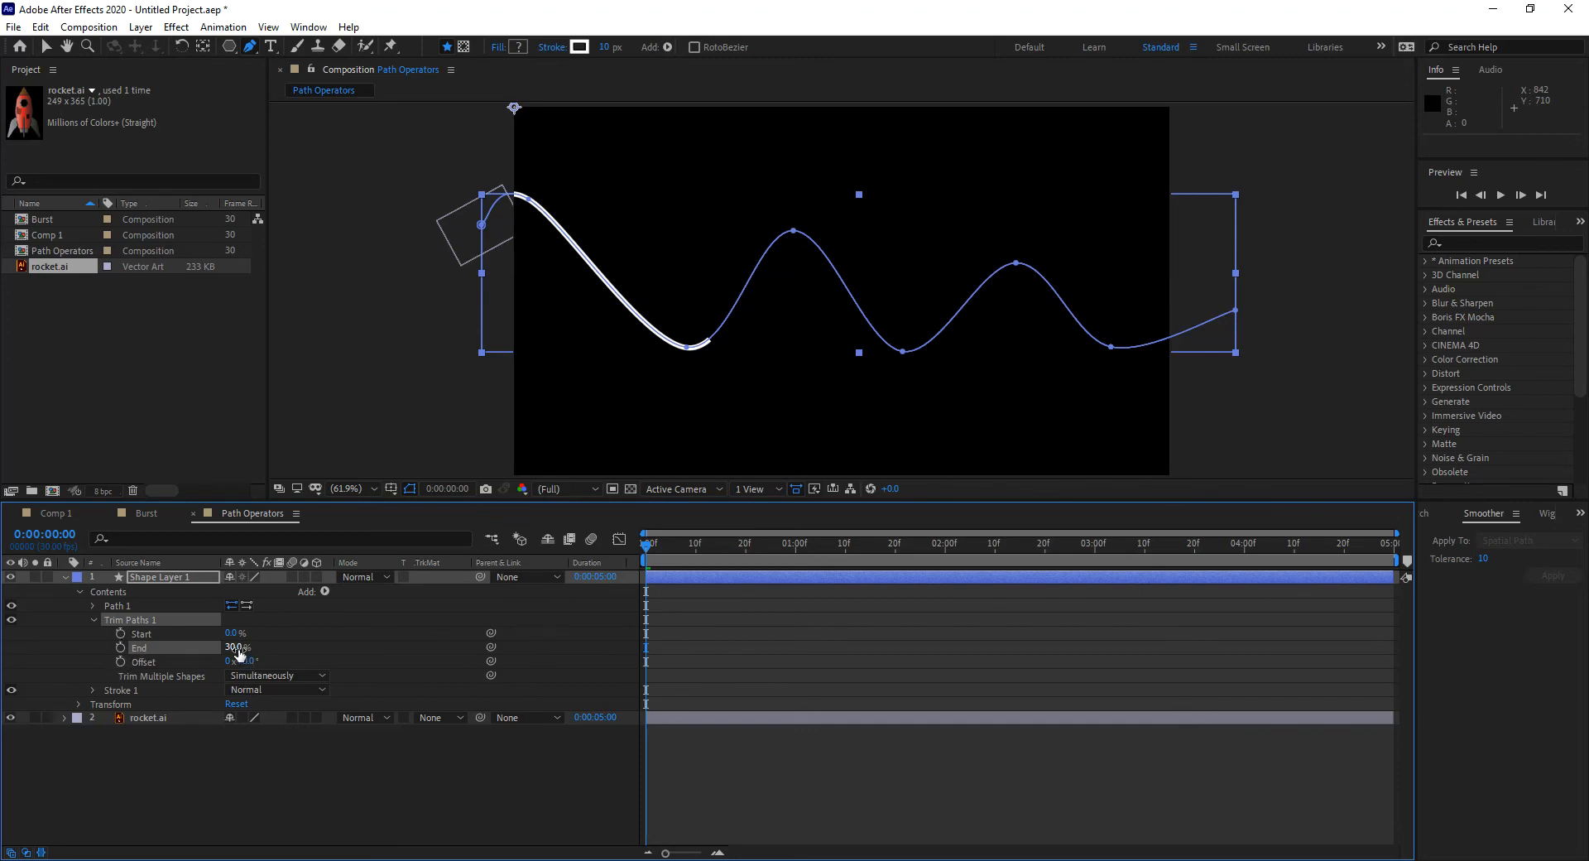
mouse_move(240, 650)
mouse_down()
mouse_move(401, 654)
mouse_move(288, 660)
mouse_up()
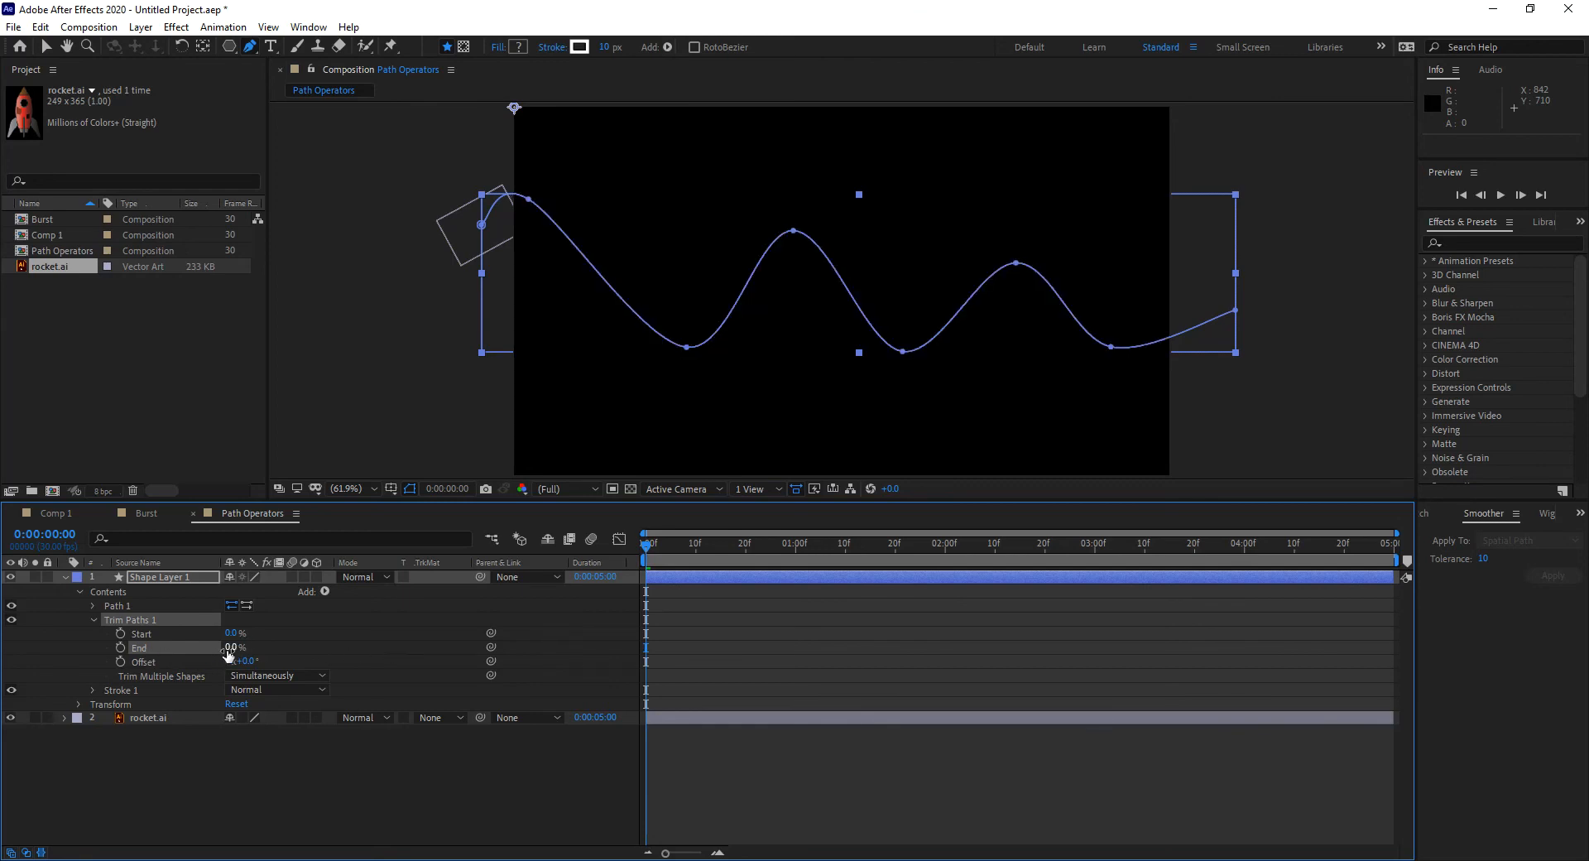
click(120, 647)
drag(676, 541, 1466, 558)
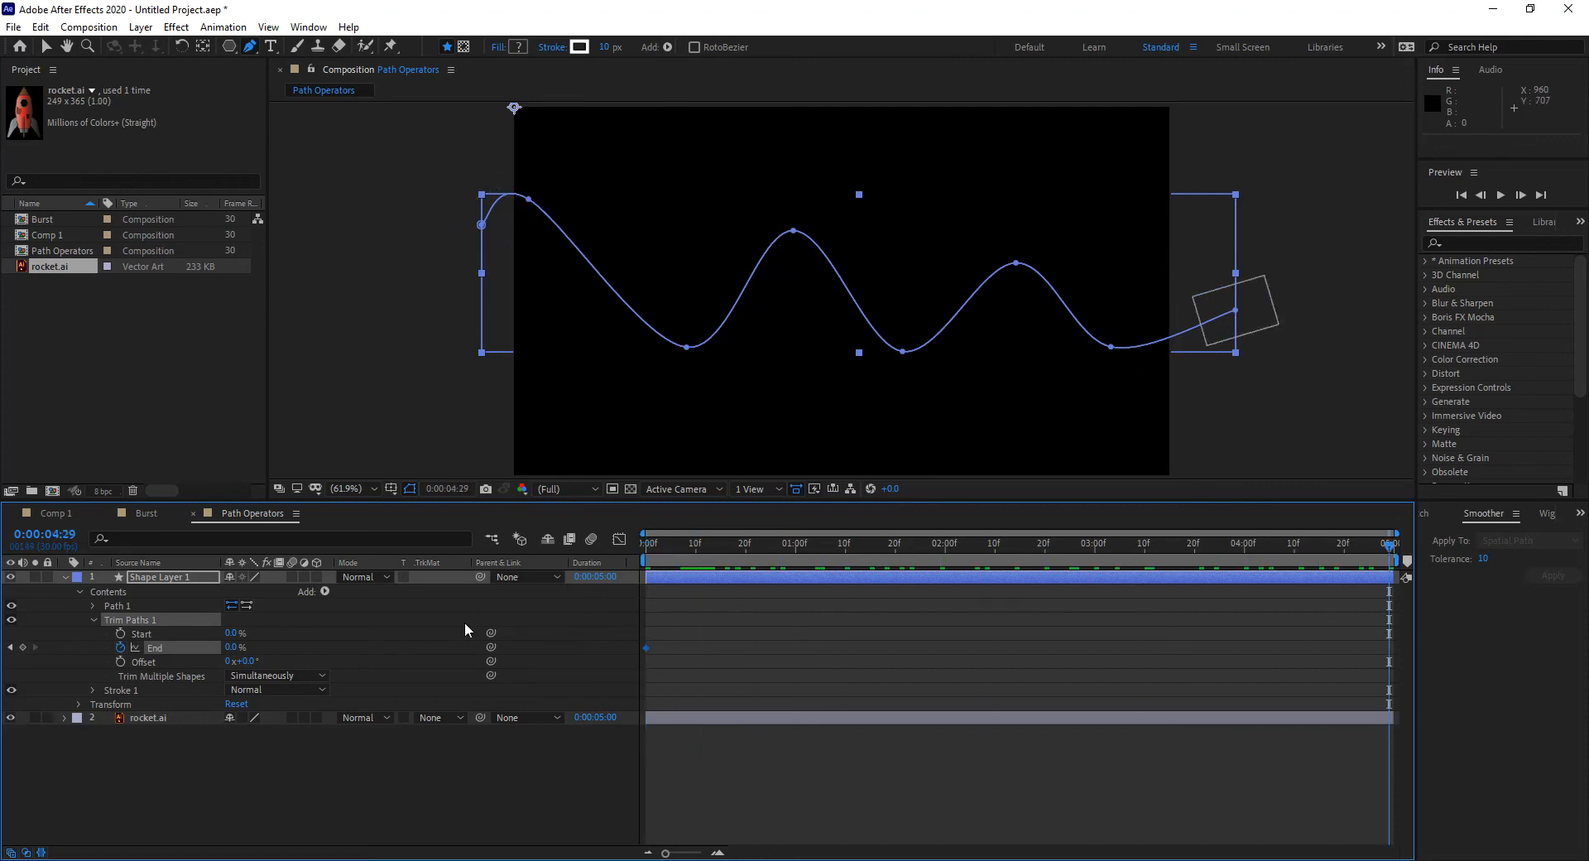
click(230, 647)
text(100)
key(Return)
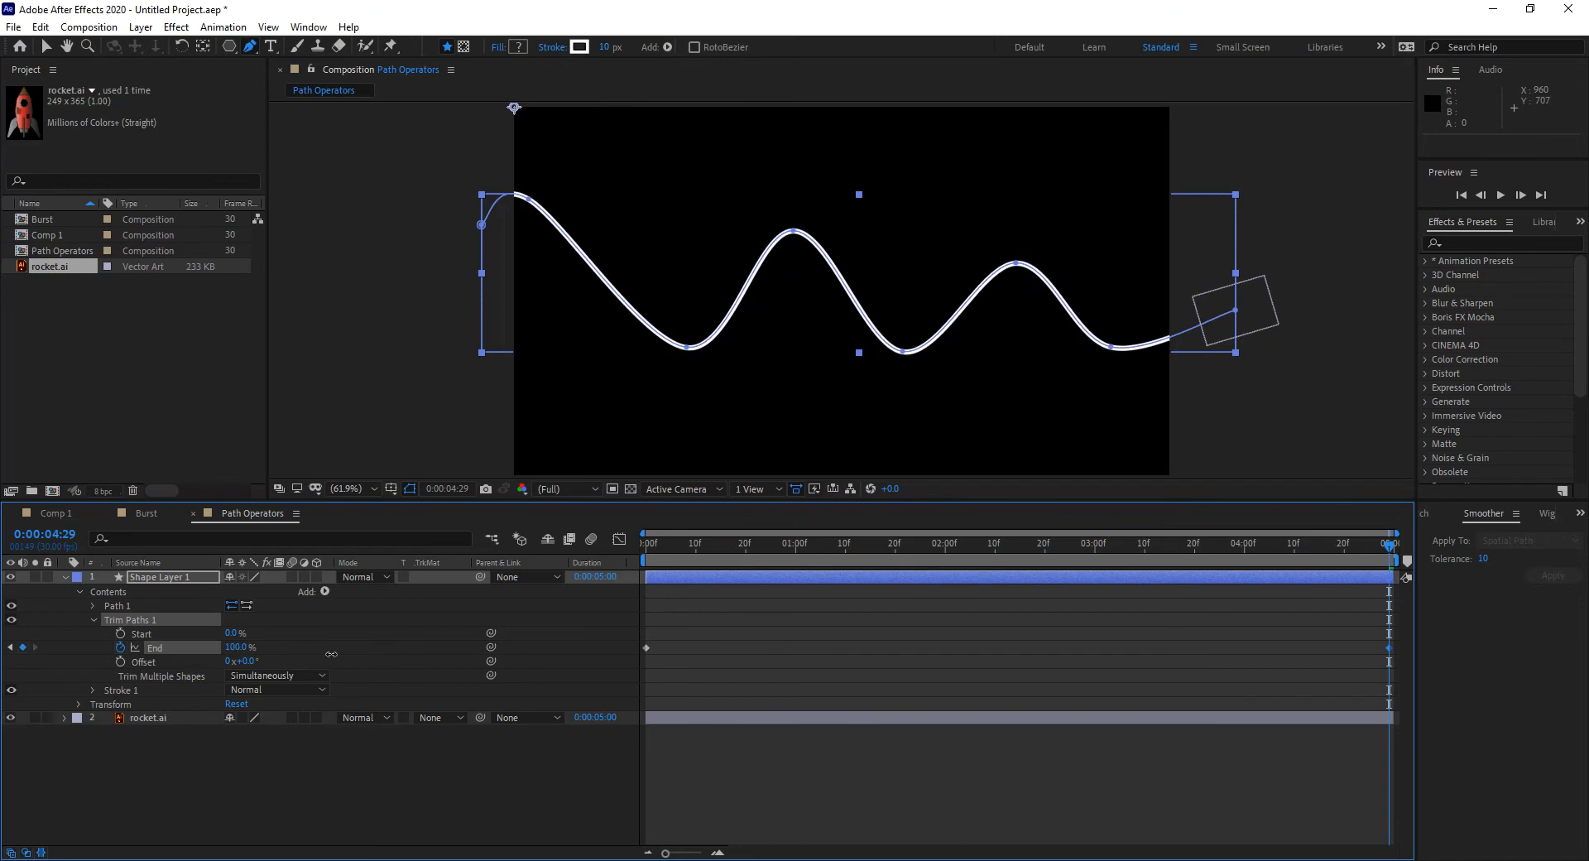
click(536, 788)
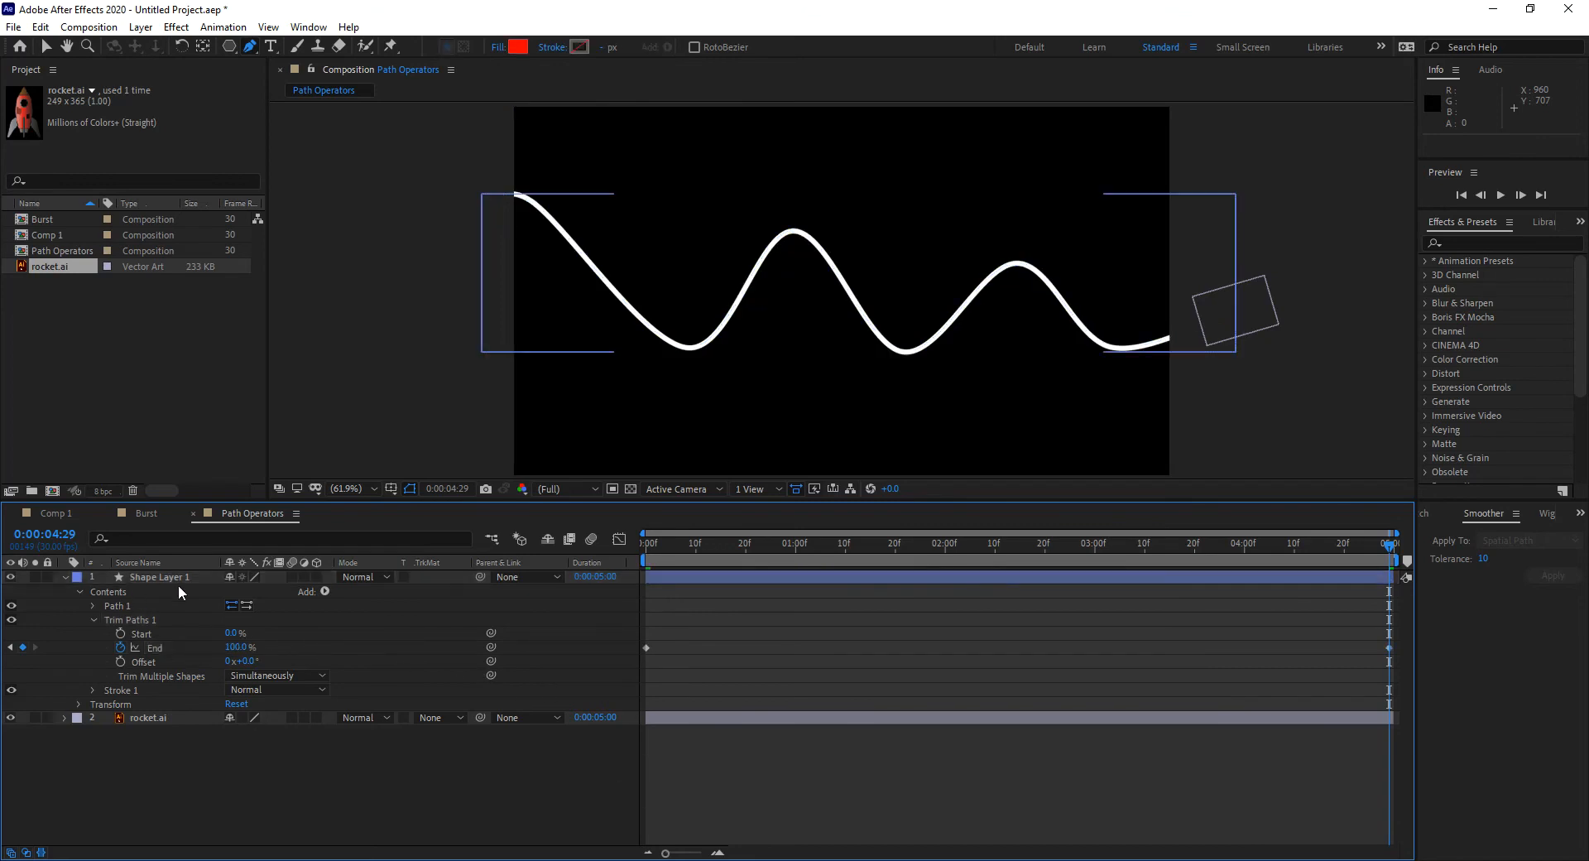
Step: Move the shape layer below the rocket layer and scrub from the first frame to 0:00:01:00 to check the trail
click(660, 546)
mouse_move(661, 548)
mouse_down()
mouse_move(763, 558)
mouse_move(1006, 536)
mouse_move(619, 564)
mouse_up()
drag(156, 576, 158, 752)
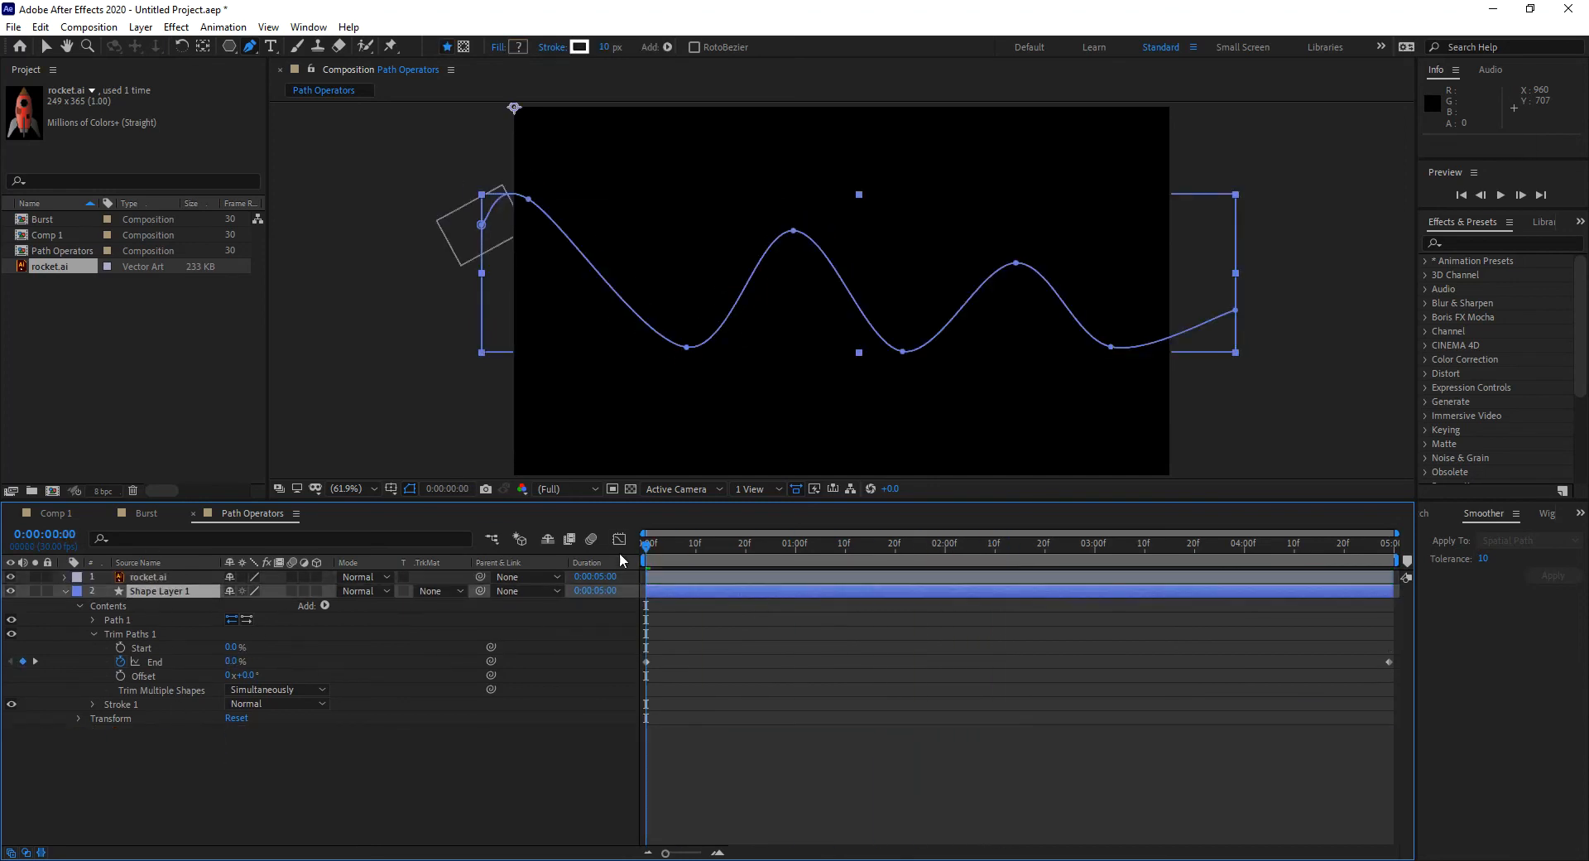
mouse_move(649, 553)
mouse_down()
mouse_move(889, 553)
mouse_move(1050, 519)
mouse_move(1125, 534)
mouse_move(609, 560)
mouse_move(784, 569)
mouse_move(865, 553)
mouse_move(745, 561)
mouse_move(790, 559)
mouse_move(795, 574)
mouse_up()
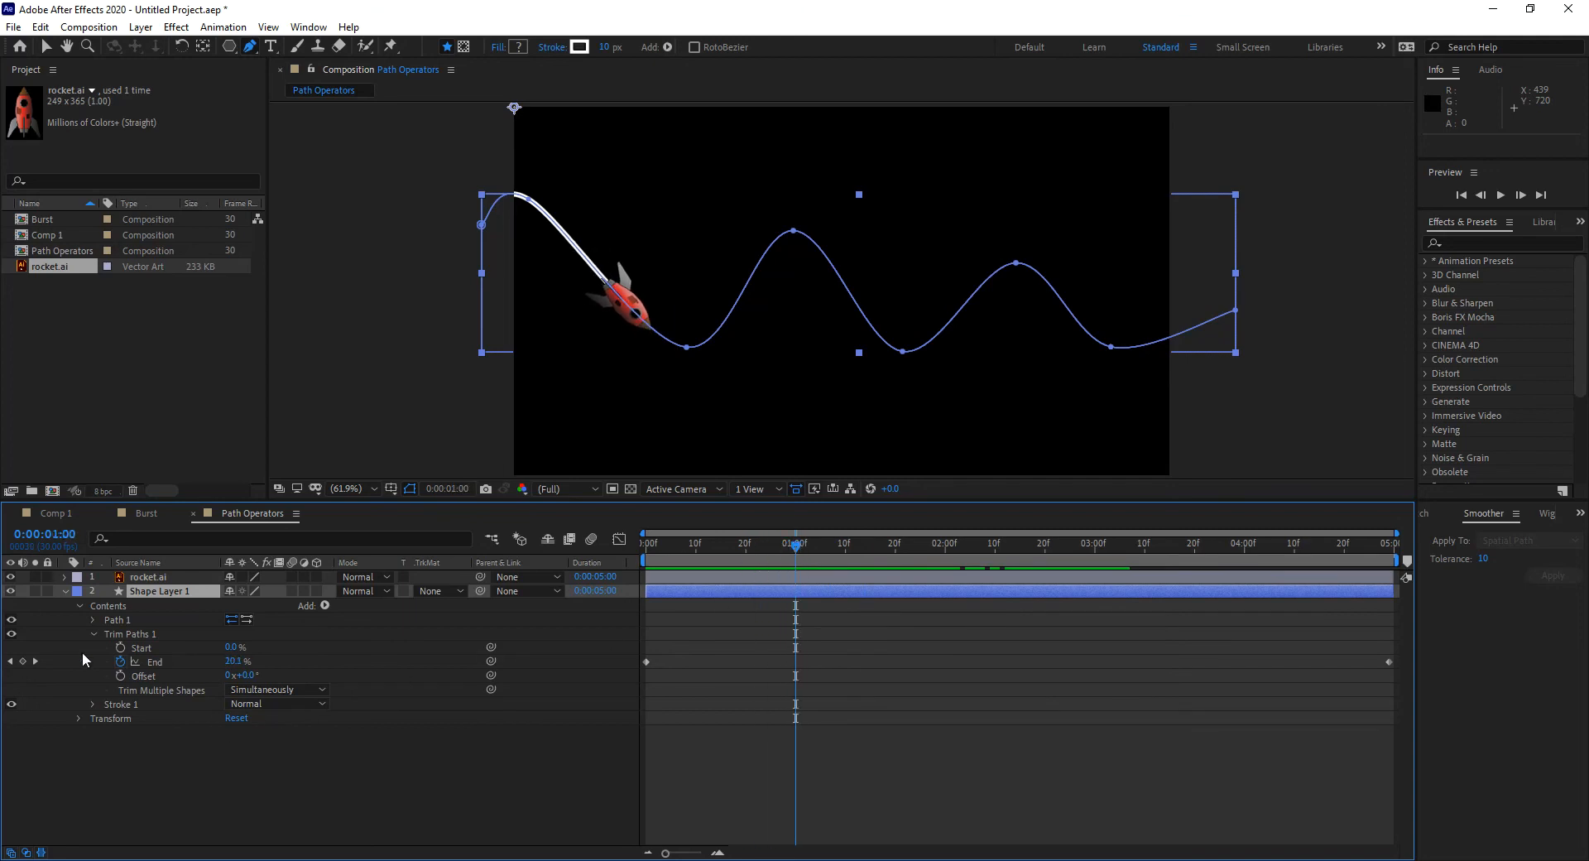
Step: Keyframe the Trim Paths Start value from 0% at the first frame to 100% at 0:00:04:29, and return to the first frame
click(121, 649)
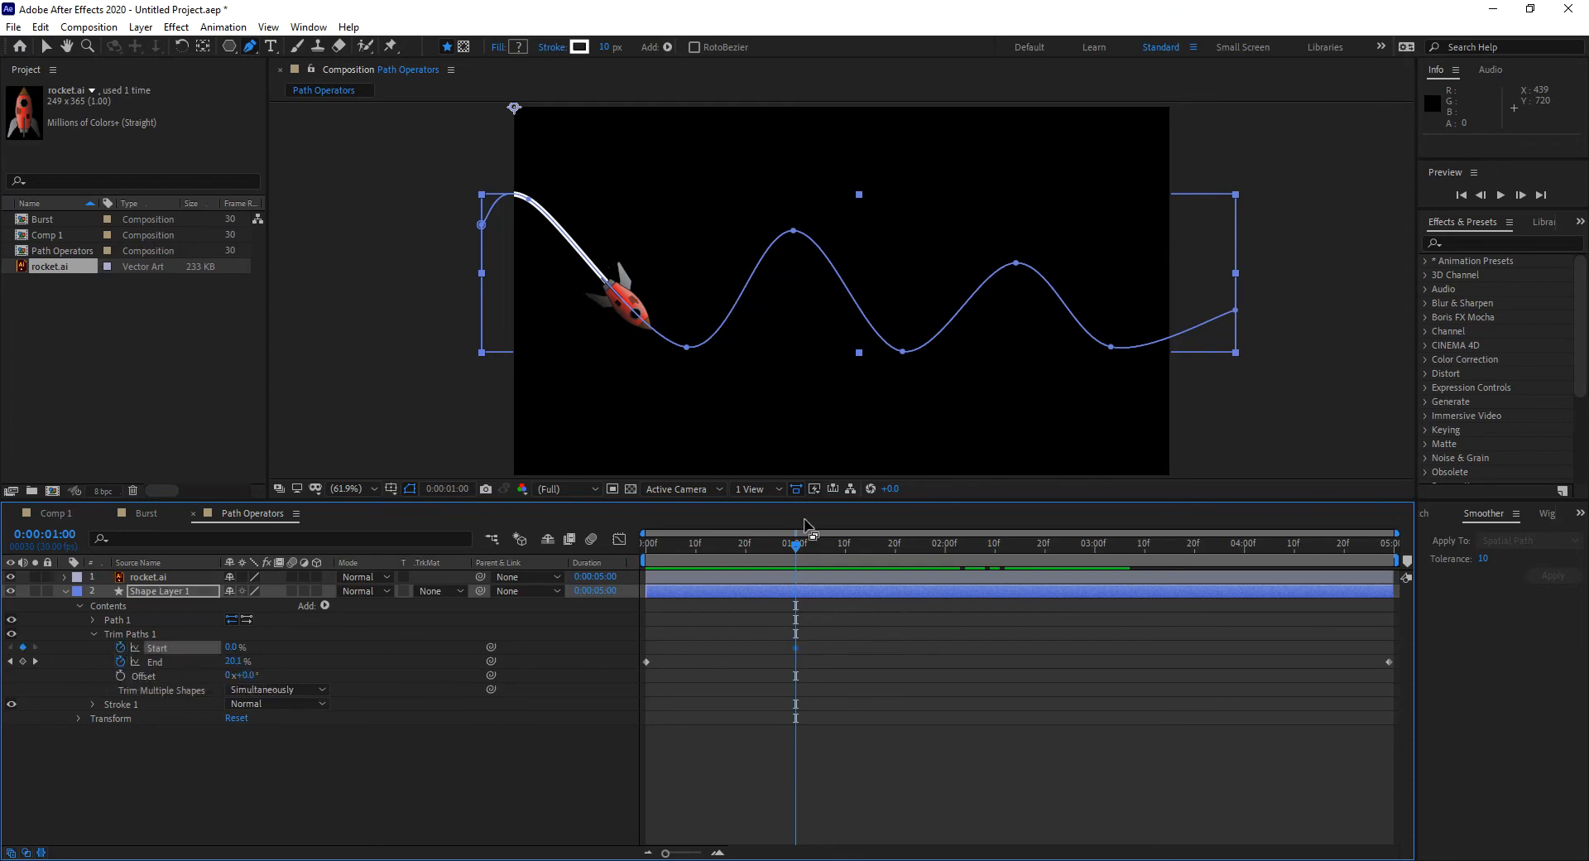
drag(796, 545, 1429, 576)
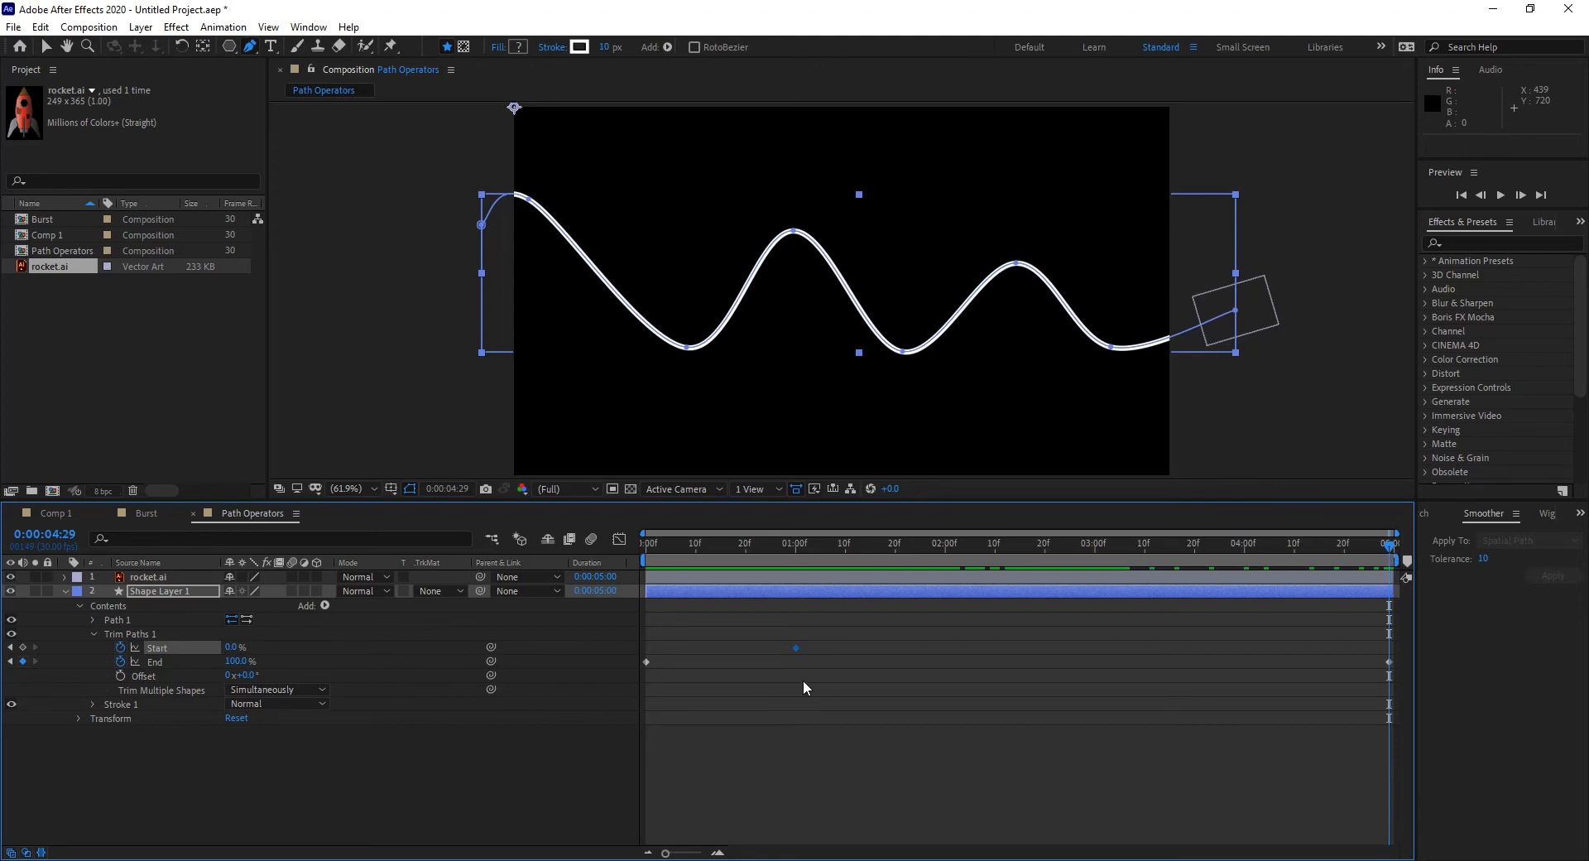
key(Home)
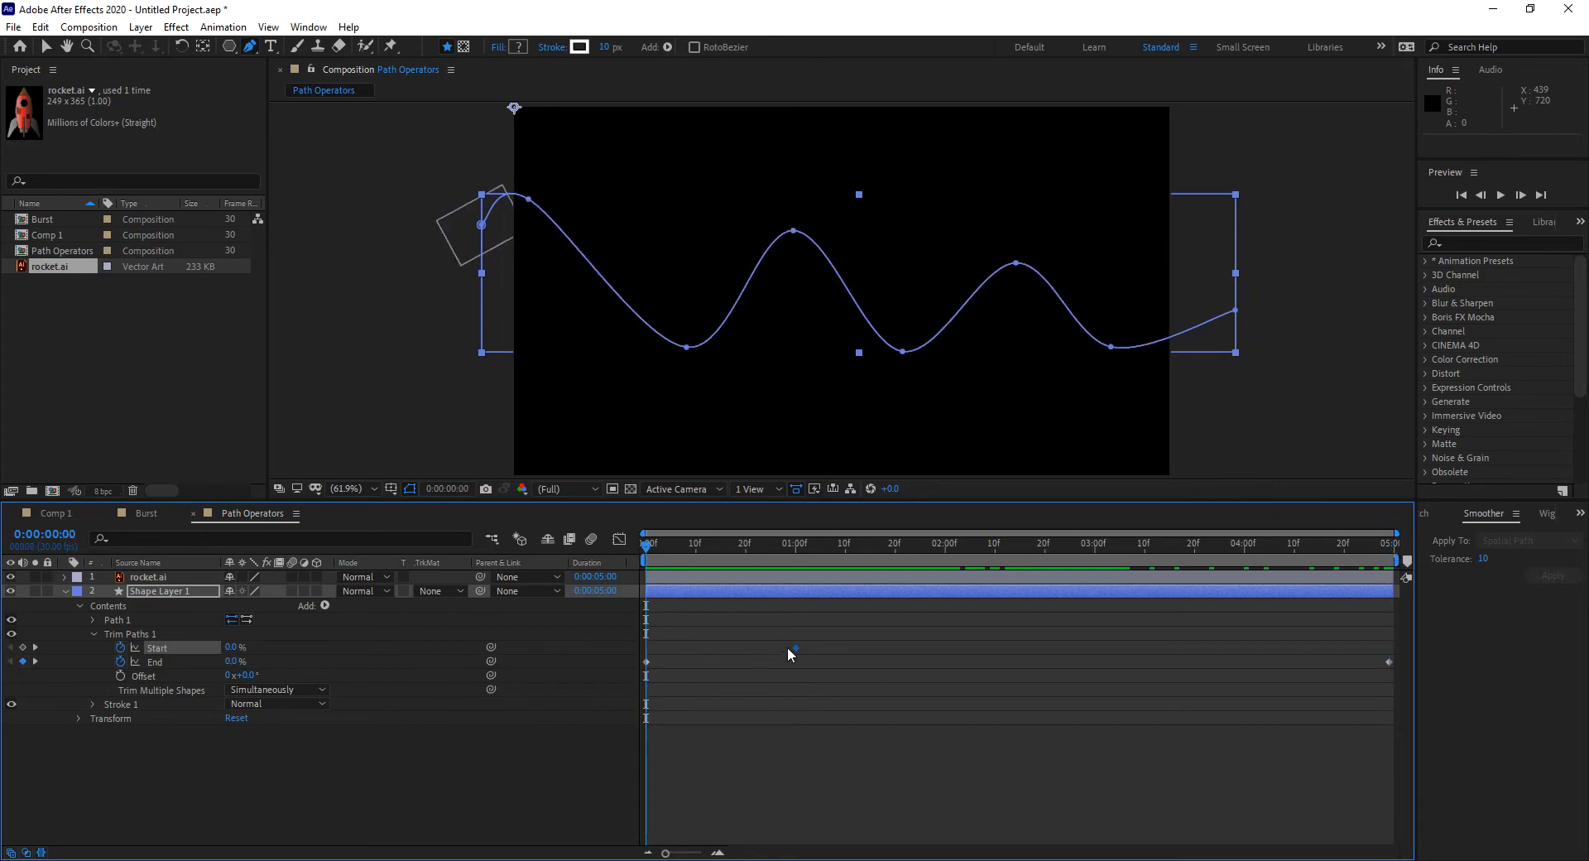
drag(796, 647, 646, 648)
drag(666, 544, 1424, 573)
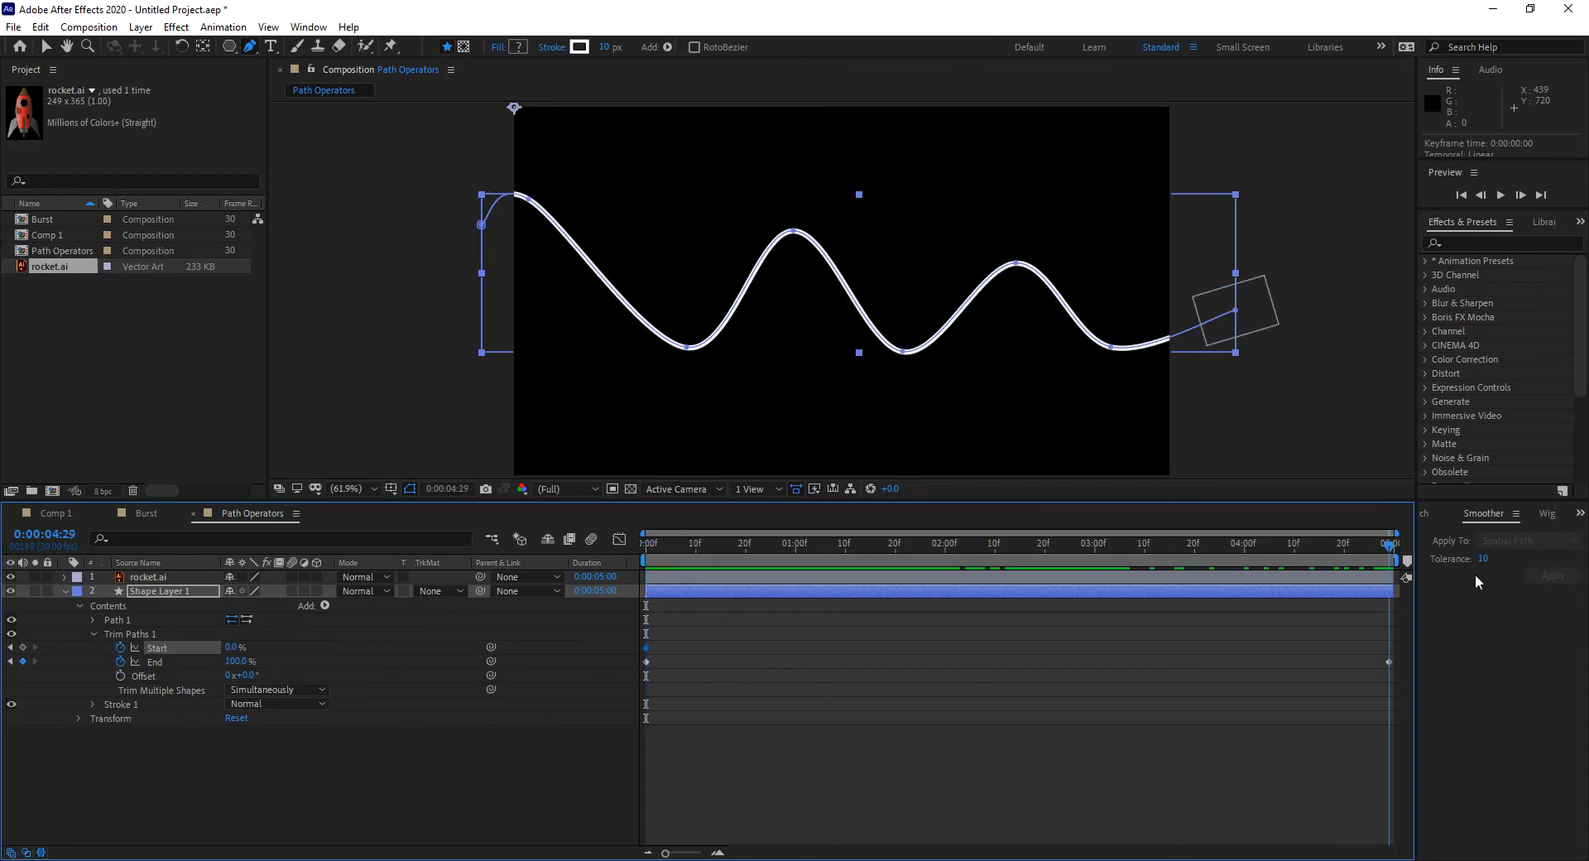
drag(232, 647, 671, 647)
drag(664, 548, 646, 546)
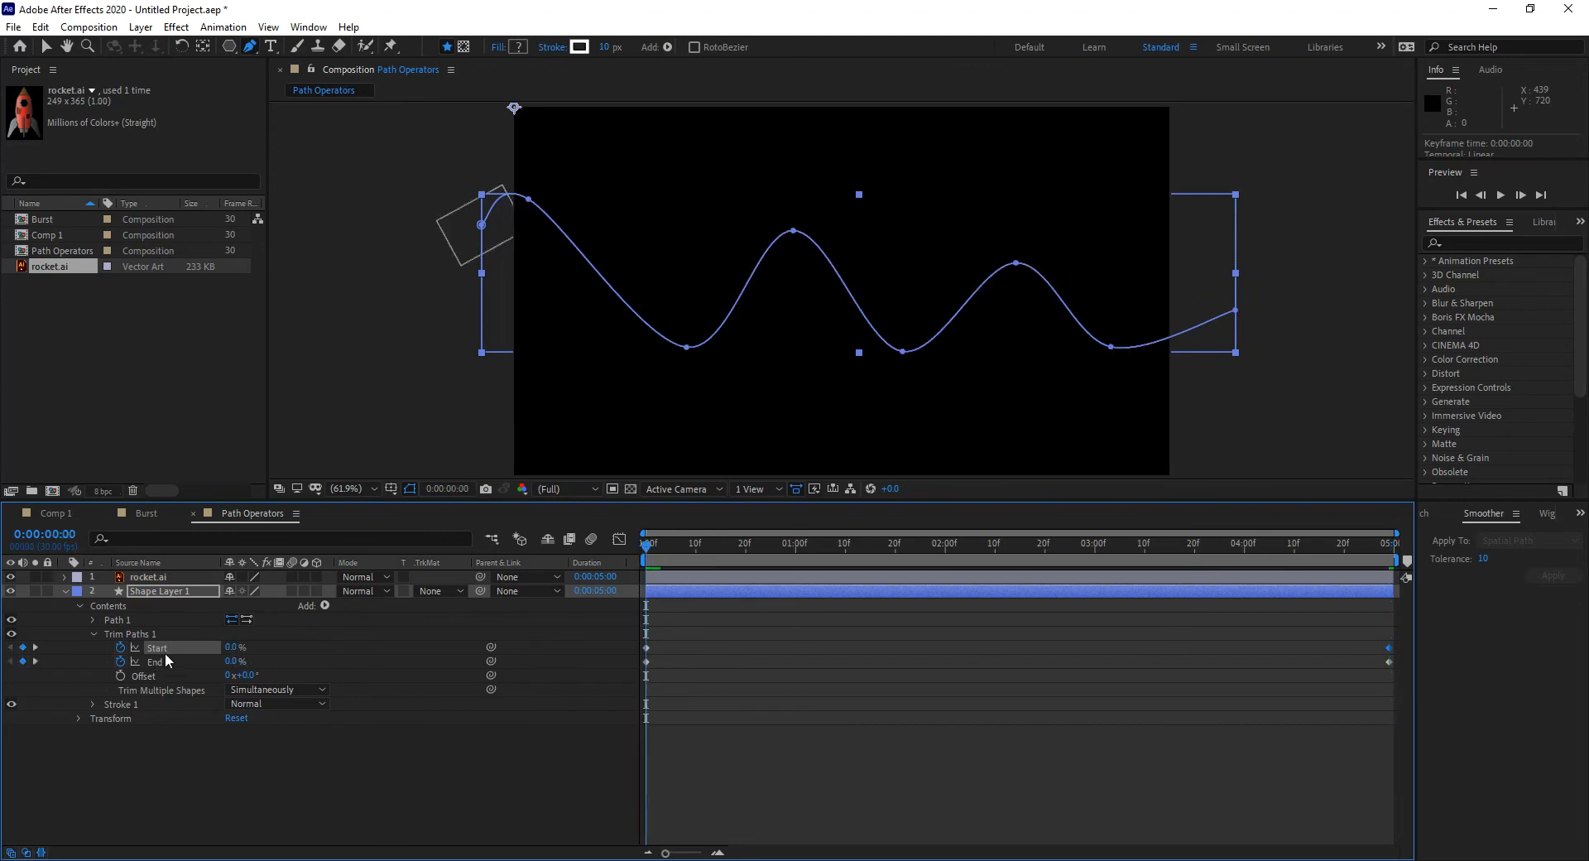
Step: Shift both Trim Paths Start keyframes one second later, starting at 0:00:01:00, and scrub to 0:00:01:15 to check the trail
mouse_move(667, 549)
mouse_down()
mouse_move(782, 556)
mouse_move(638, 554)
mouse_up()
drag(647, 651, 796, 652)
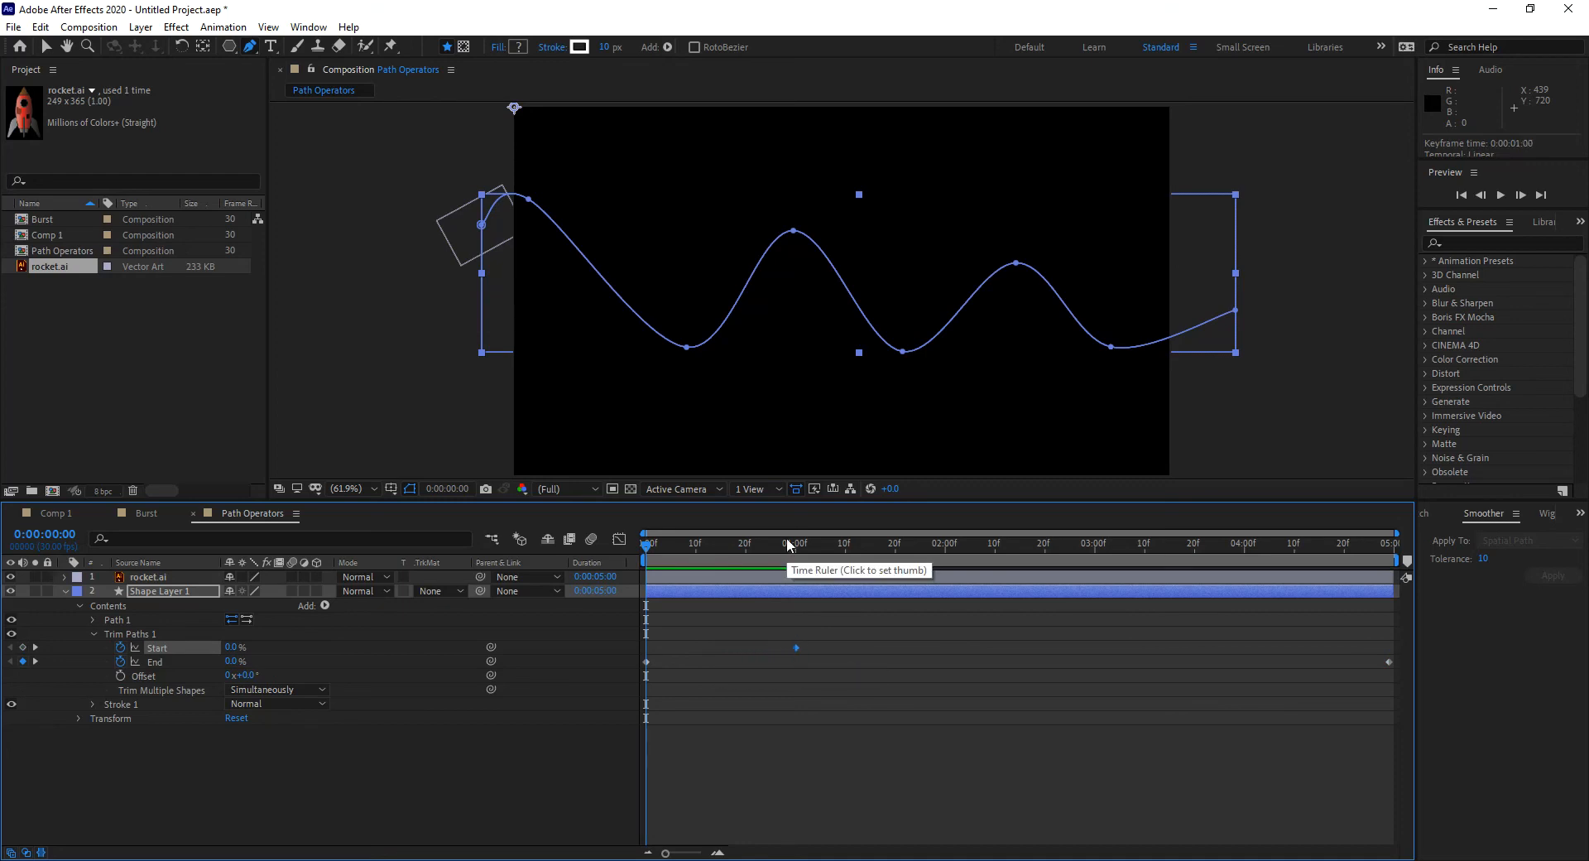
mouse_move(794, 552)
mouse_down()
mouse_move(609, 568)
mouse_move(1025, 587)
mouse_move(1104, 554)
mouse_move(1425, 582)
mouse_move(538, 578)
mouse_move(1072, 556)
mouse_move(1278, 571)
mouse_move(664, 579)
mouse_move(870, 583)
mouse_up()
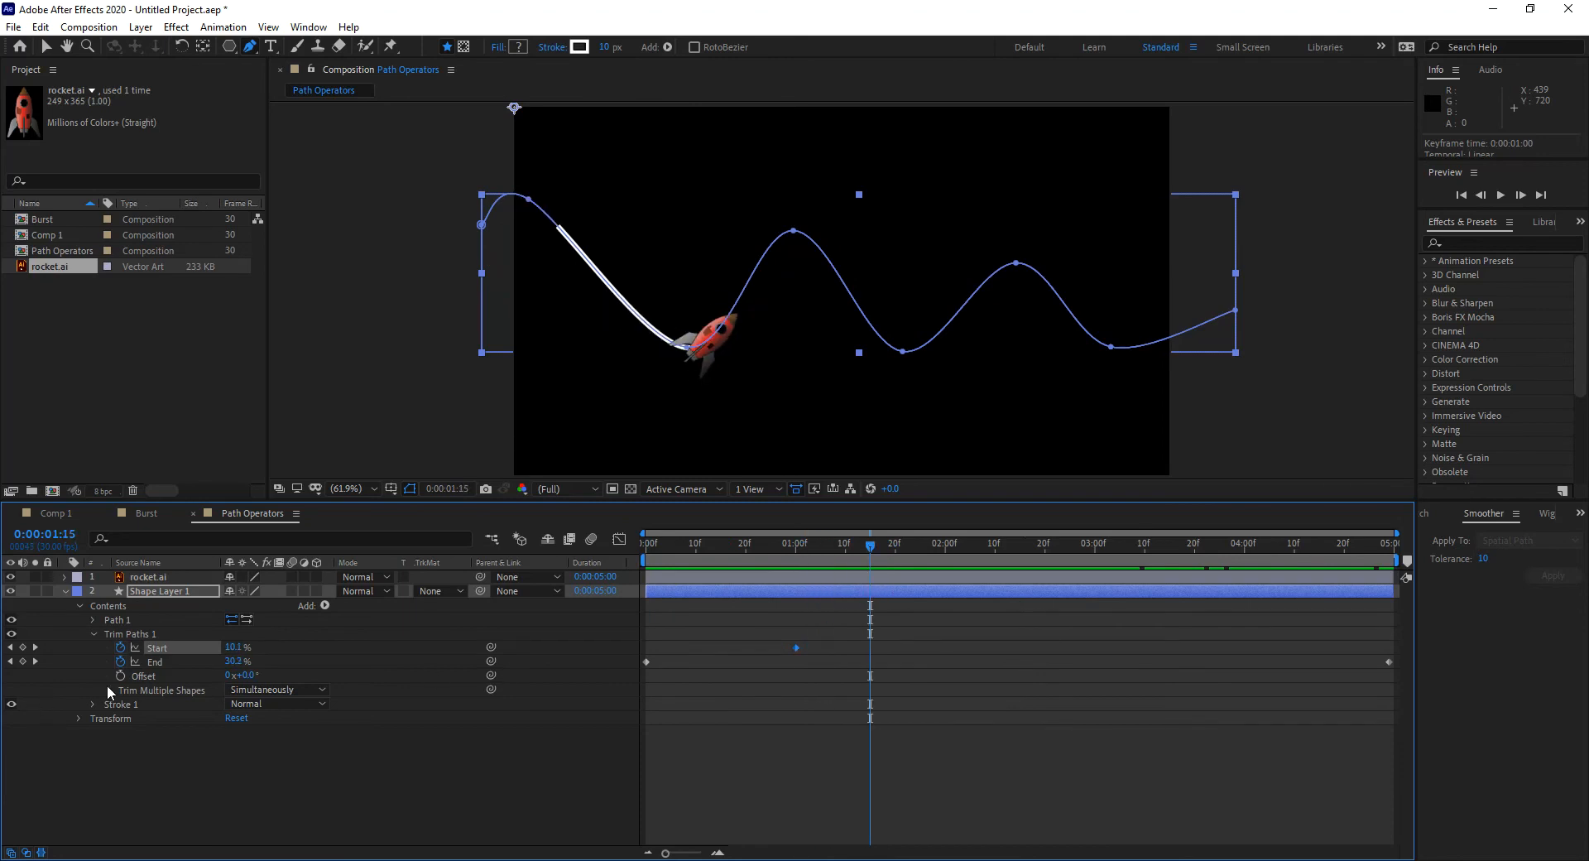
Step: Set the Line Cap of the shape layer's stroke to Round Cap
click(92, 704)
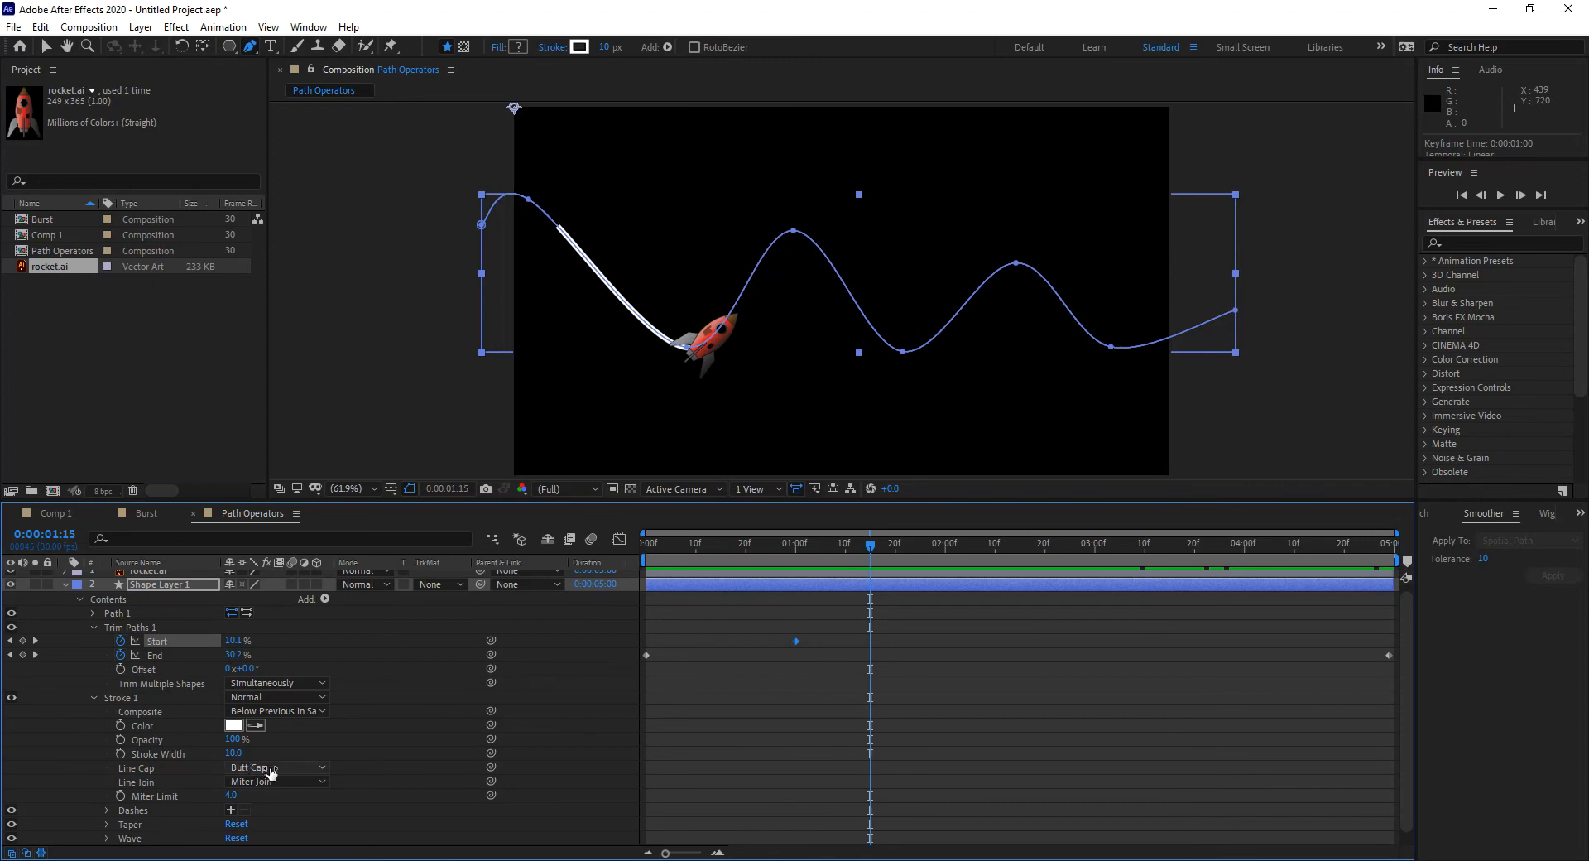
click(48, 48)
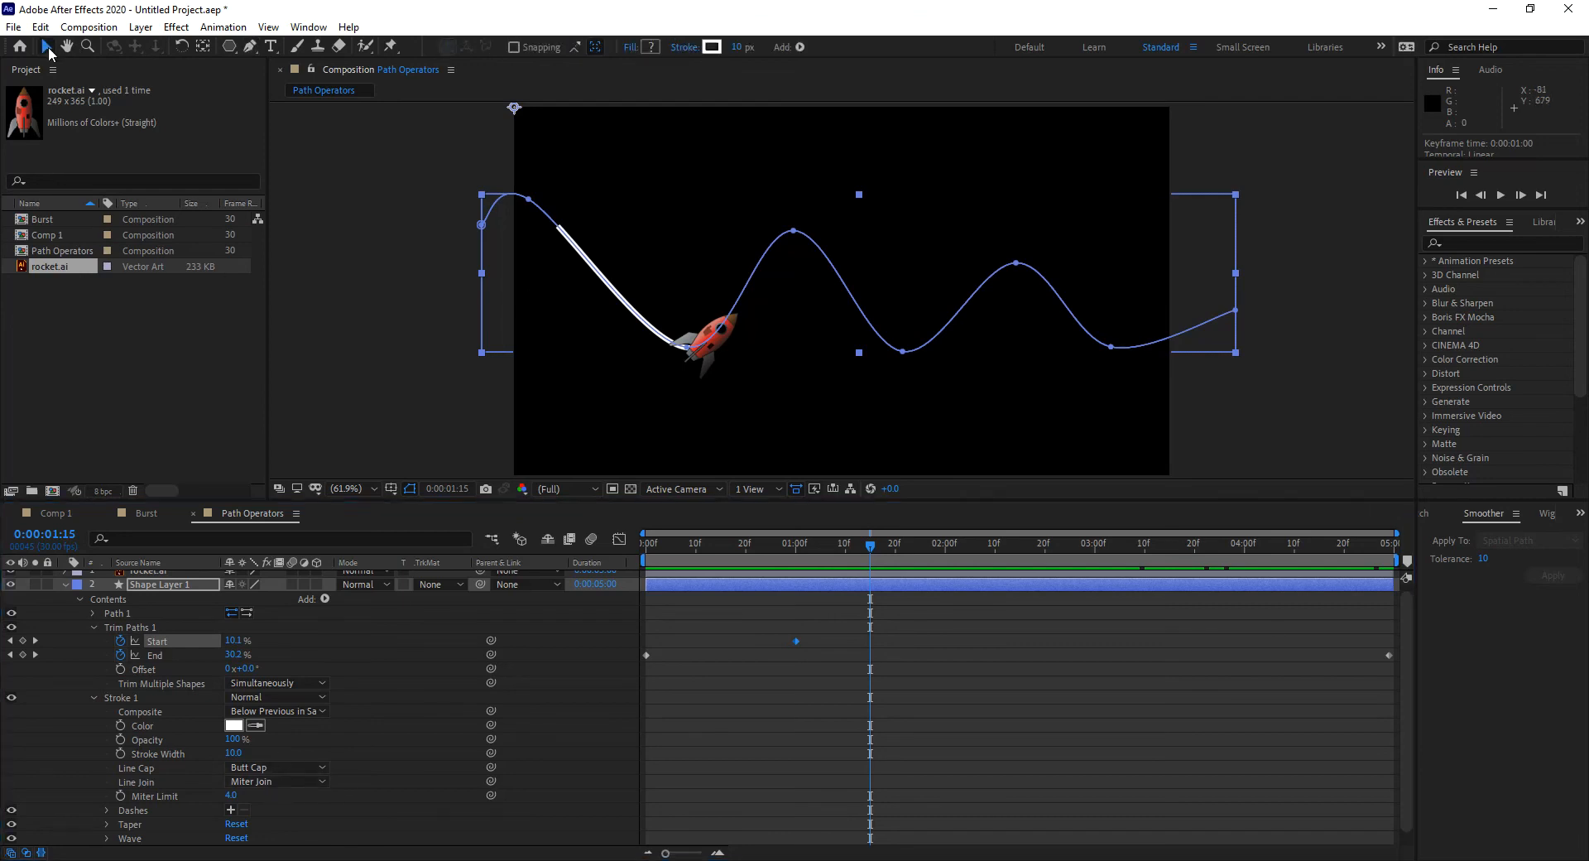
click(264, 768)
click(305, 806)
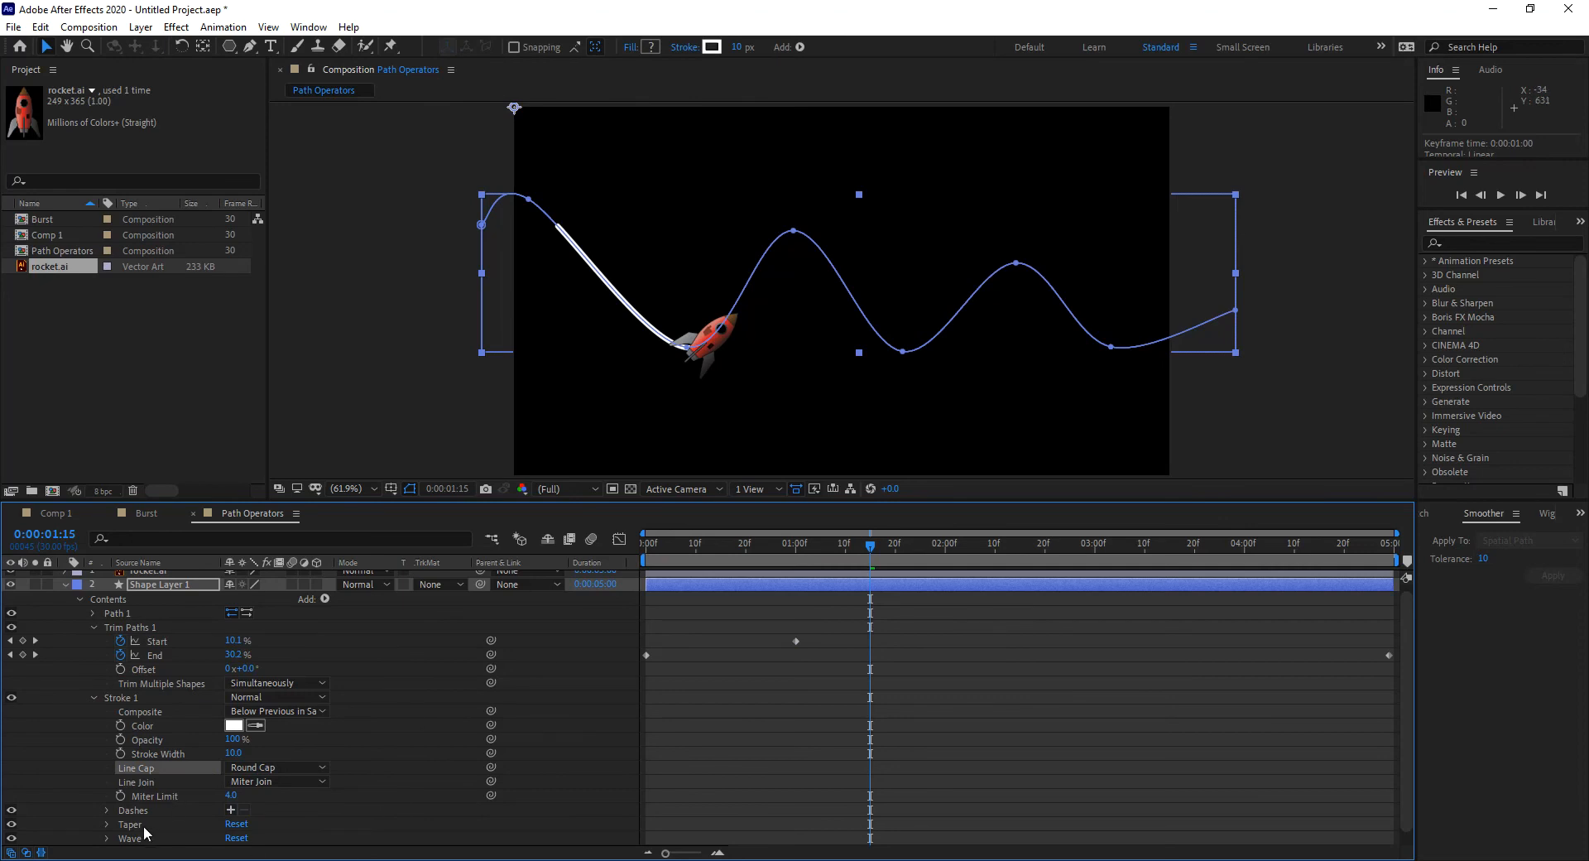
Step: Taper the start of the stroke with a Start Length of 60%
click(107, 824)
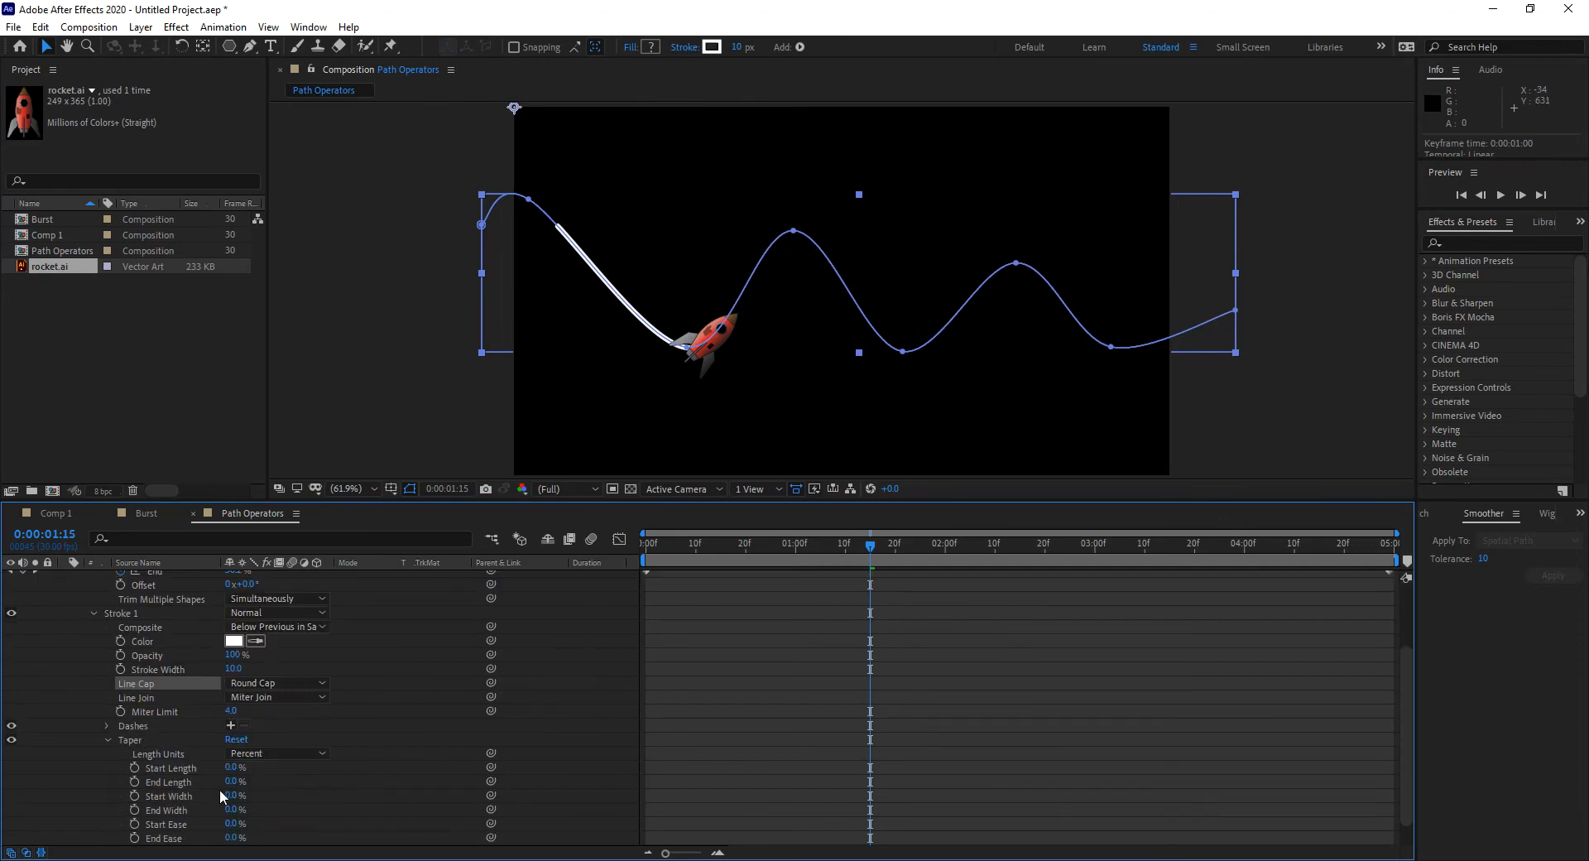
mouse_move(232, 769)
mouse_down()
mouse_move(266, 764)
mouse_move(214, 771)
mouse_move(265, 775)
mouse_up()
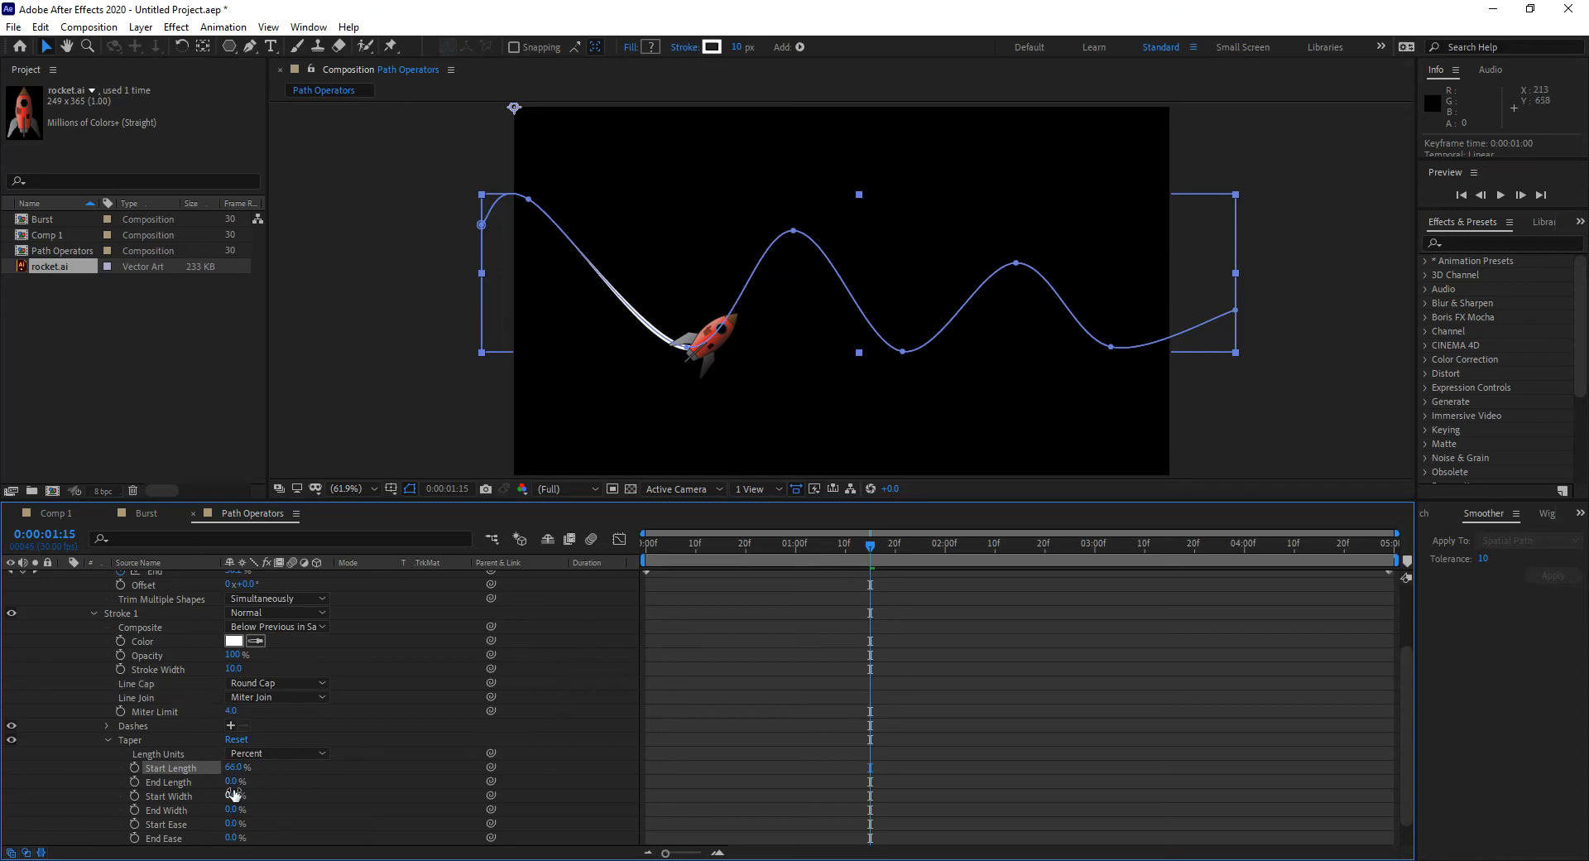
drag(235, 768, 245, 767)
click(239, 767)
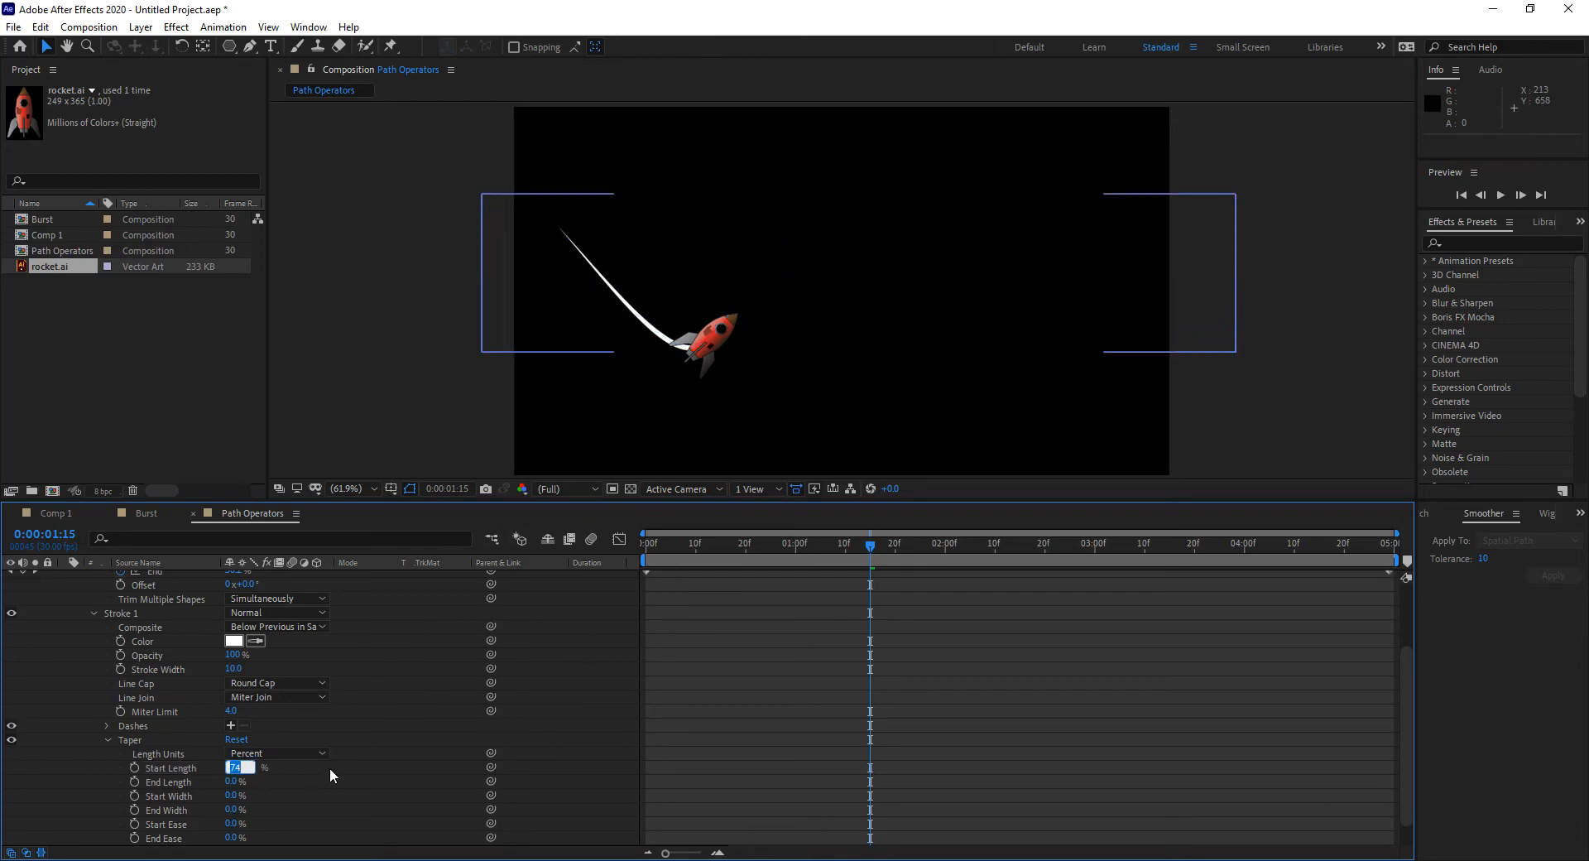
text(60)
key(Return)
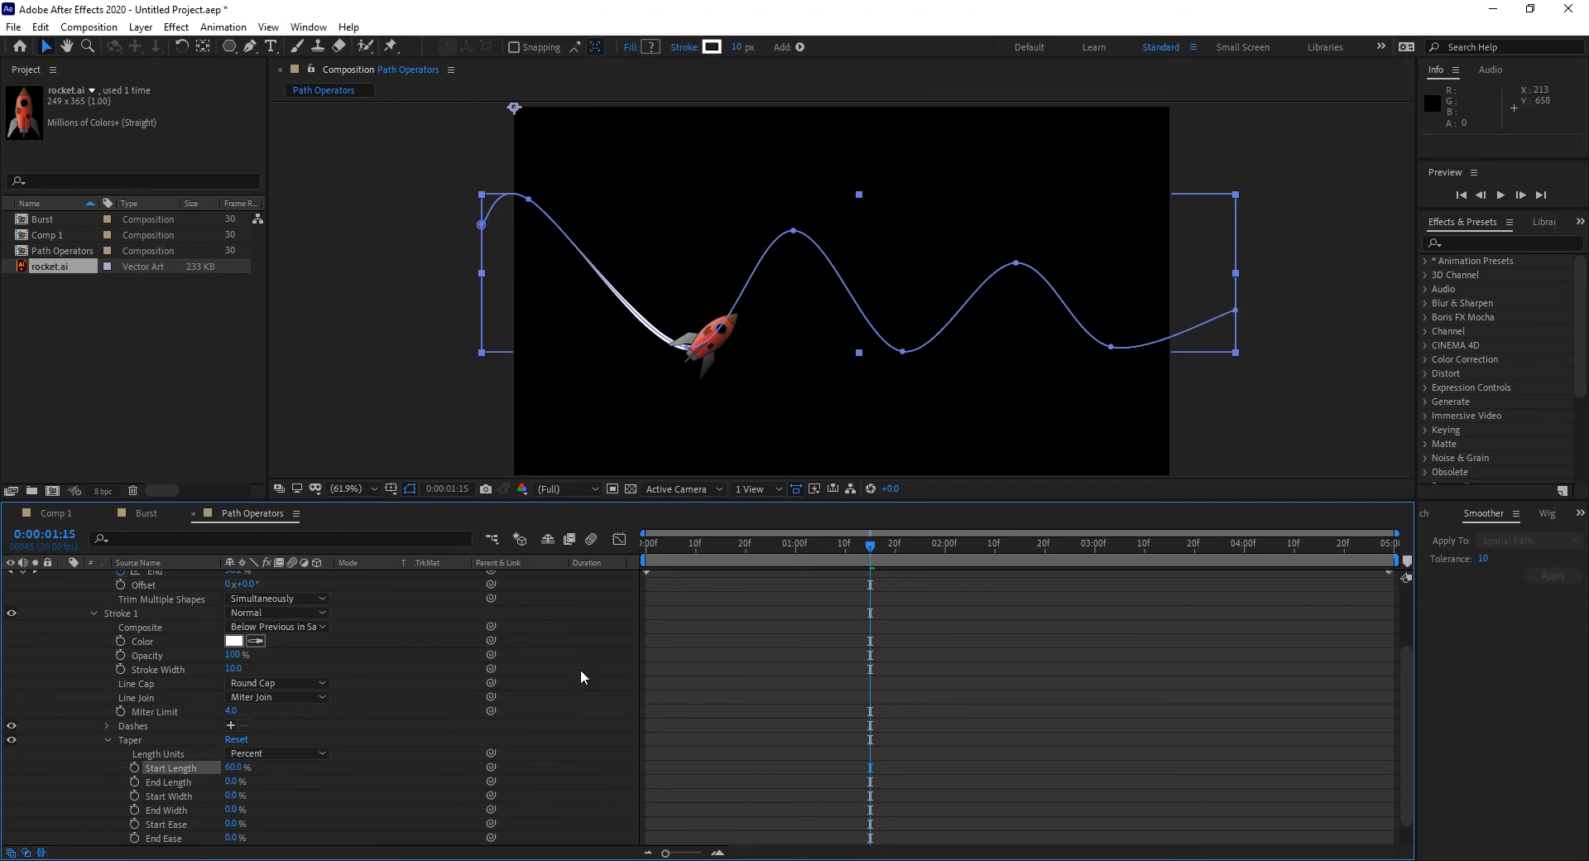
Step: Return to the first frame, collapse and deselect the shape layer, and preview the rocket animation with its trail
drag(663, 539, 609, 538)
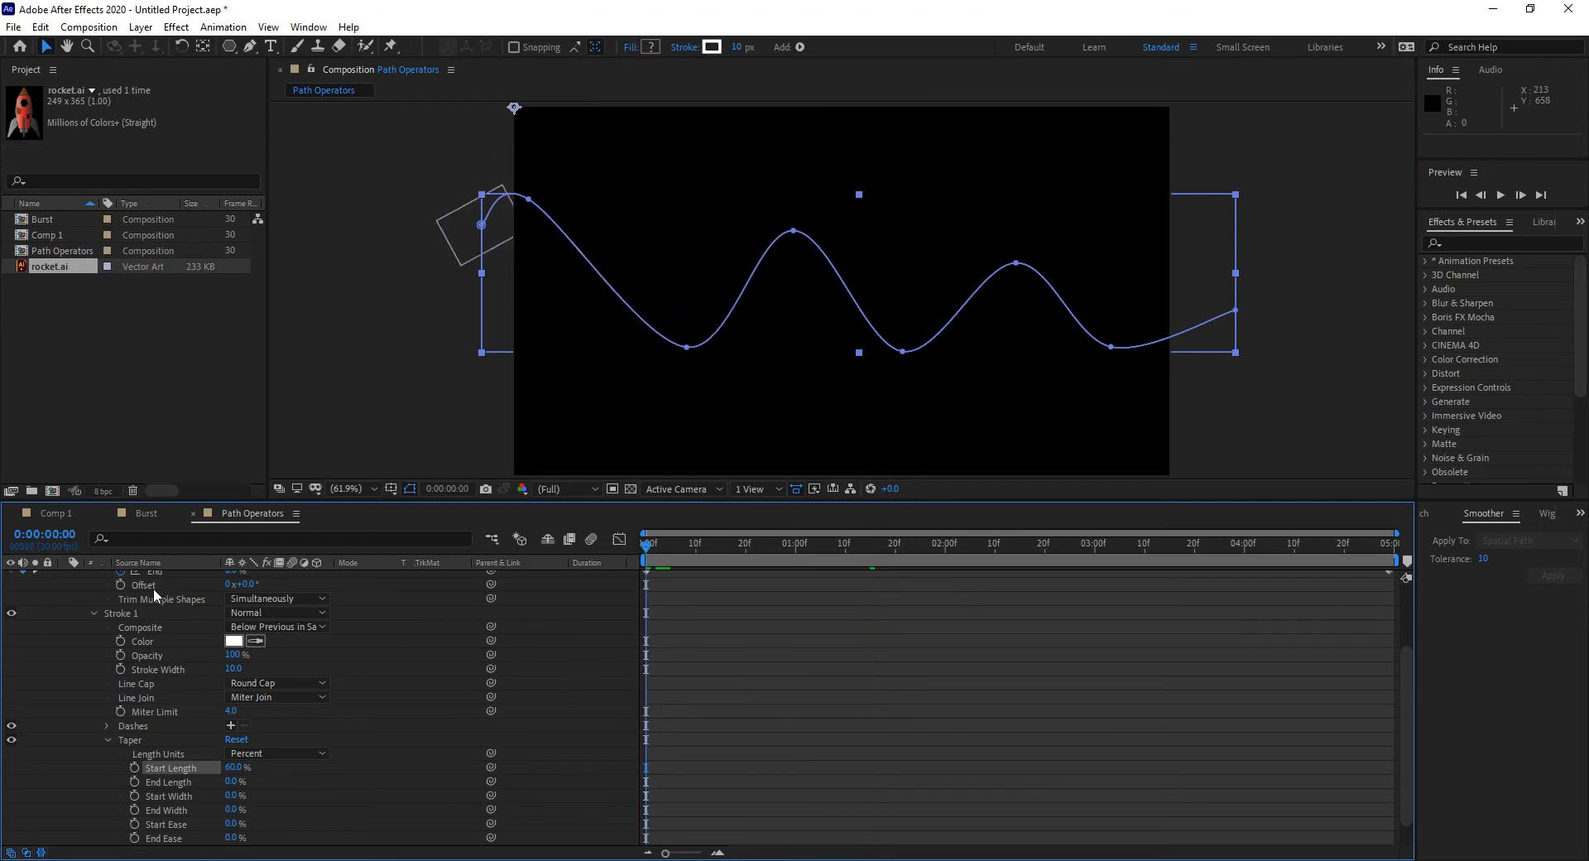
scroll(162, 588, up, 3)
scroll(71, 614, up, 1)
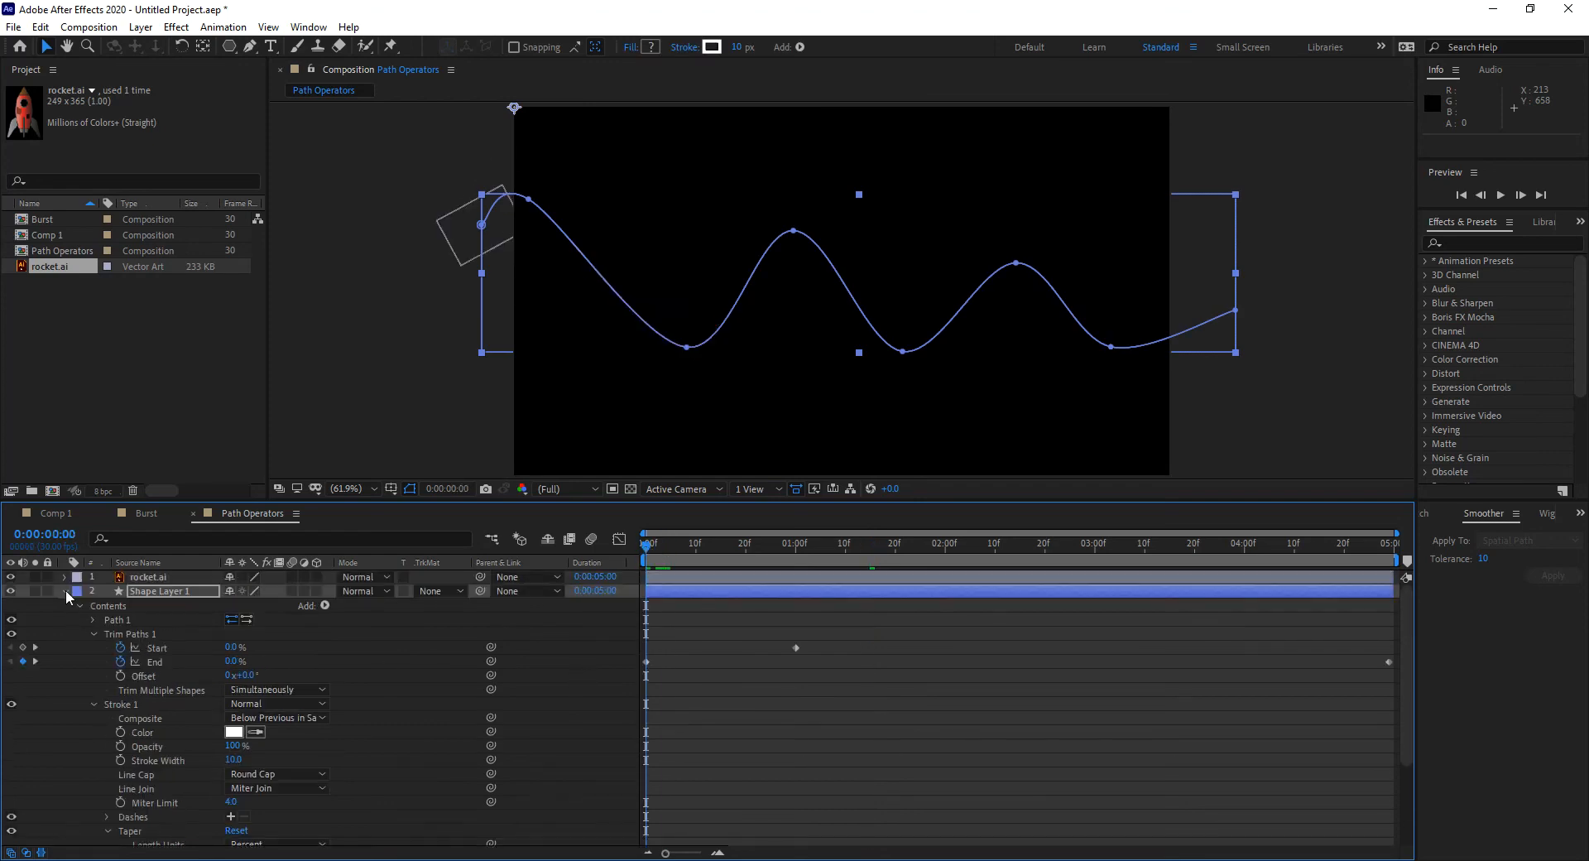
click(65, 590)
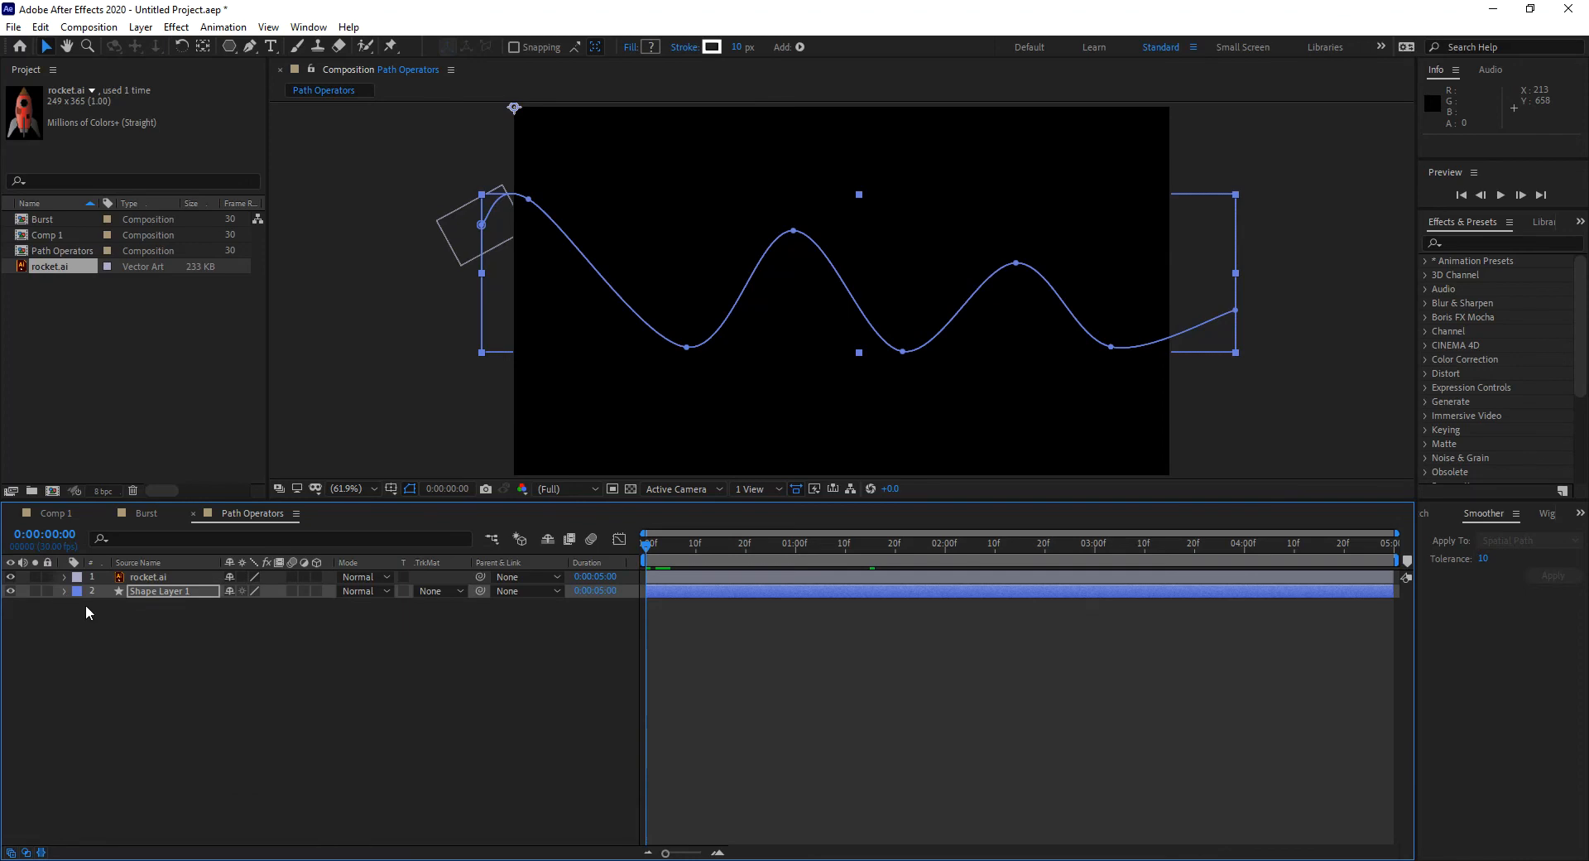
click(604, 670)
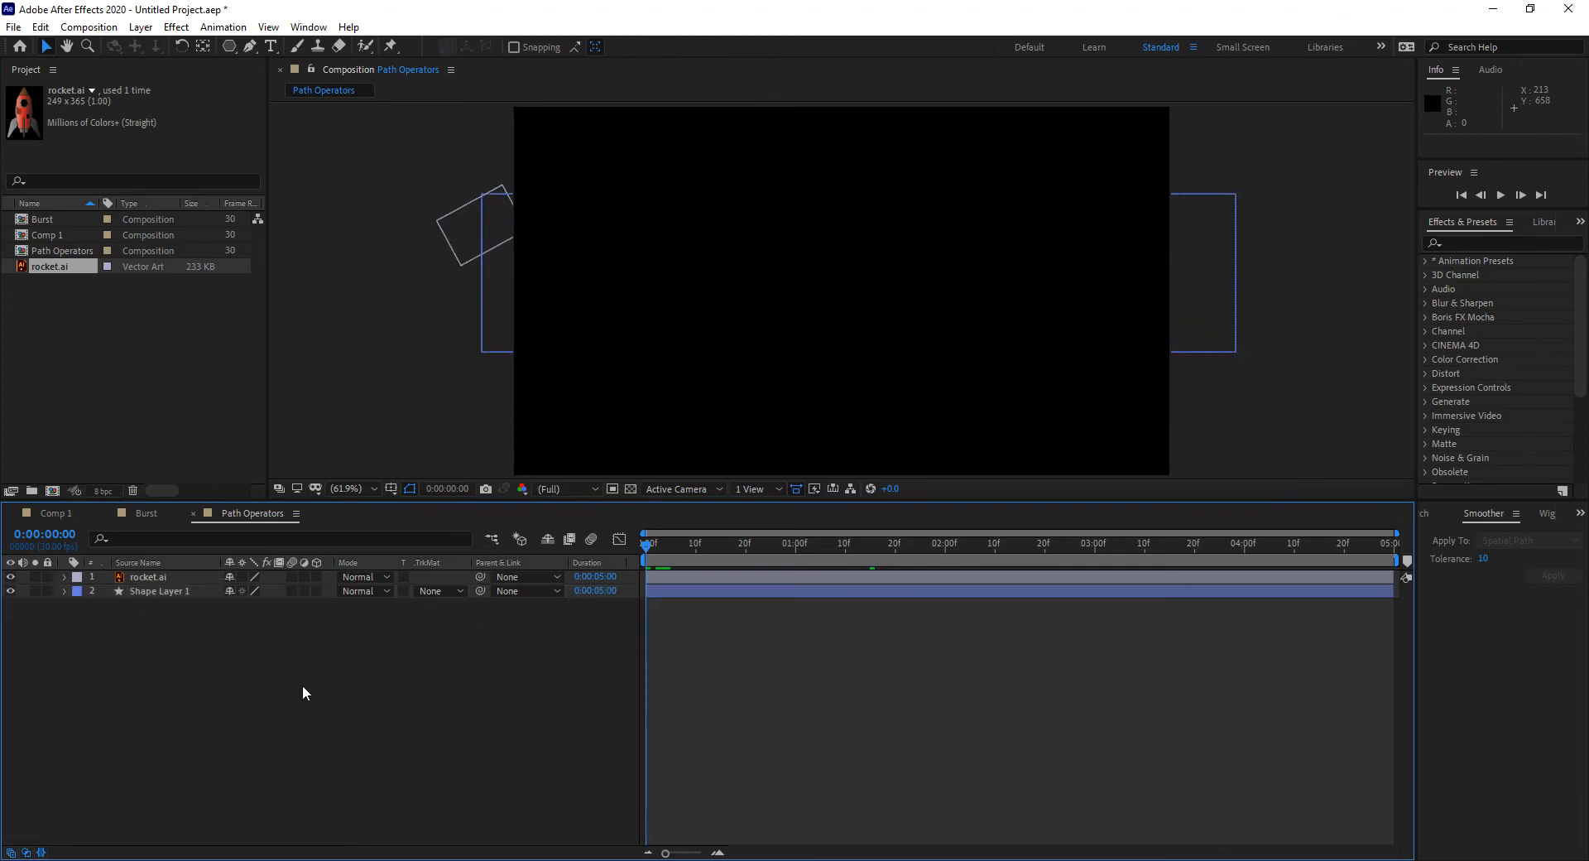
key(space)
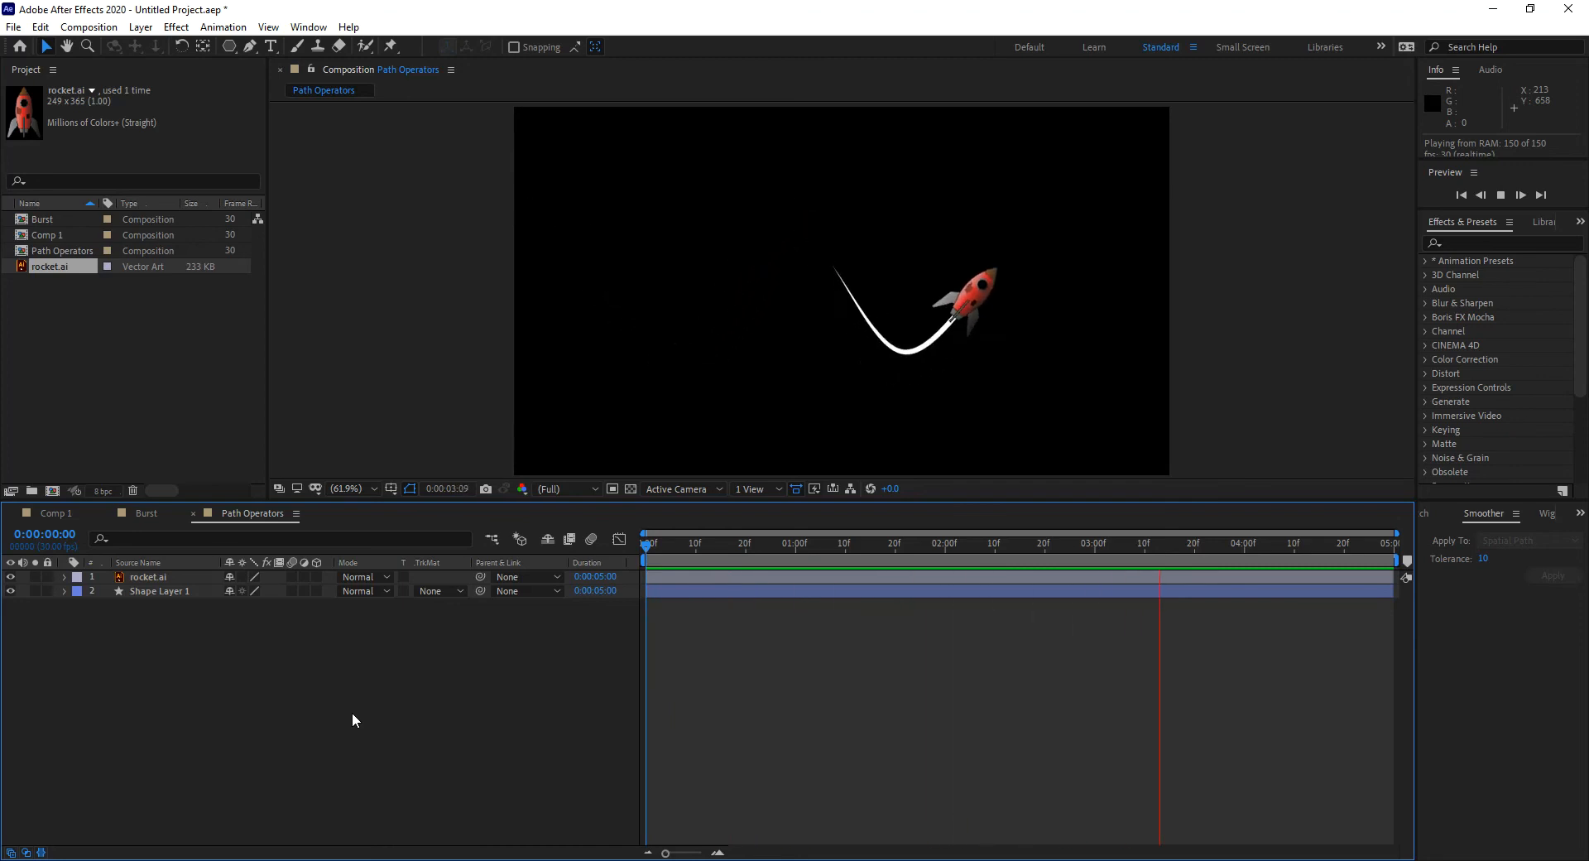
key(space)
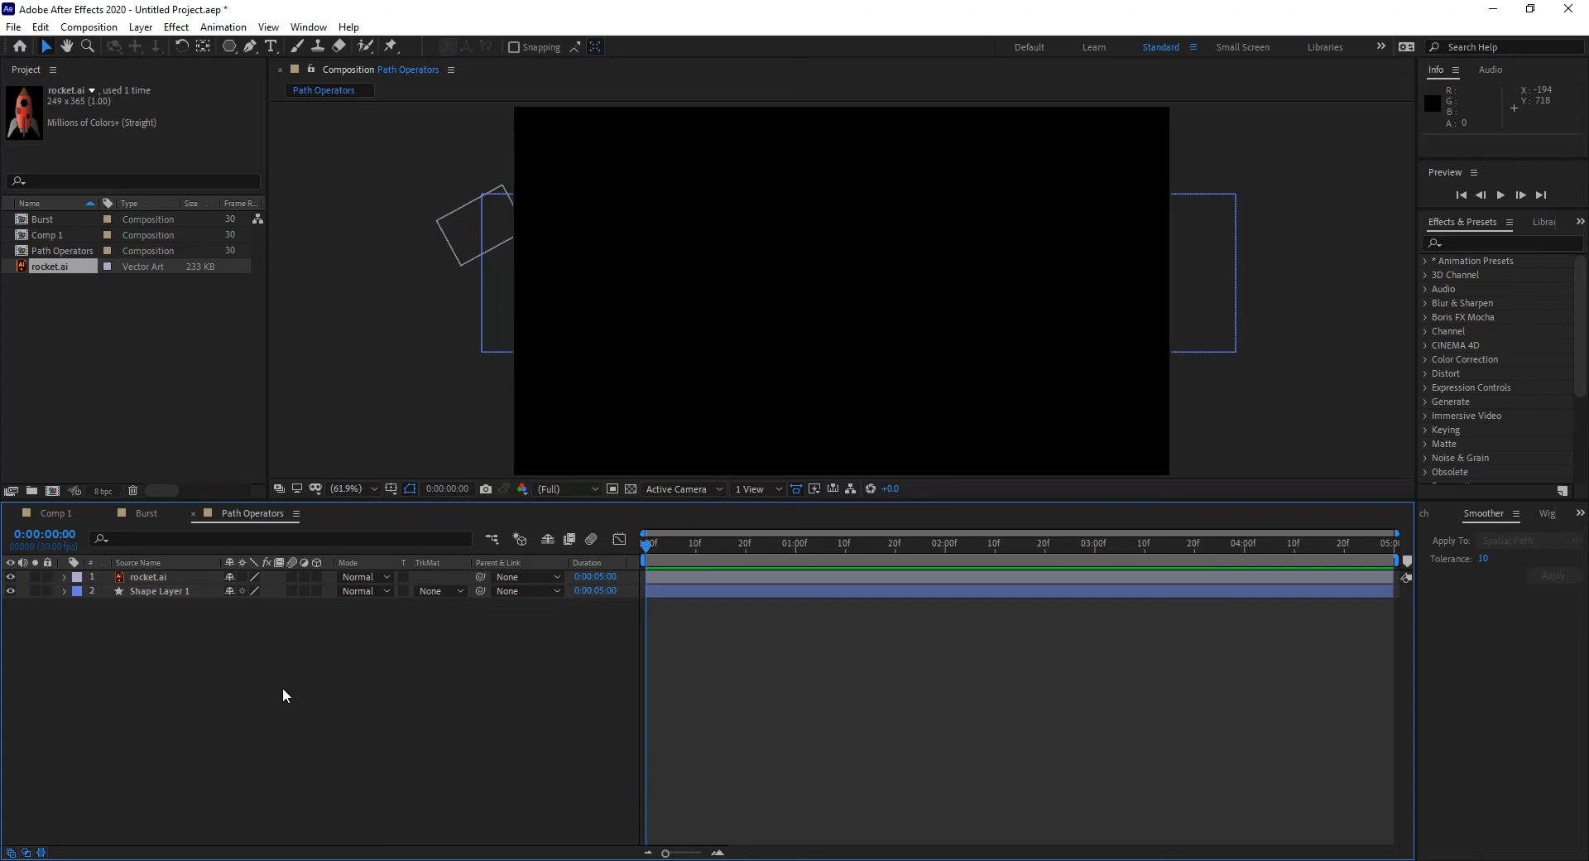
Step: Create a new 1280 x 720 composition named Comp 2 and draw a straight diagonal line from its upper-left to lower-right corner with the Pen tool
key(ctrl+n)
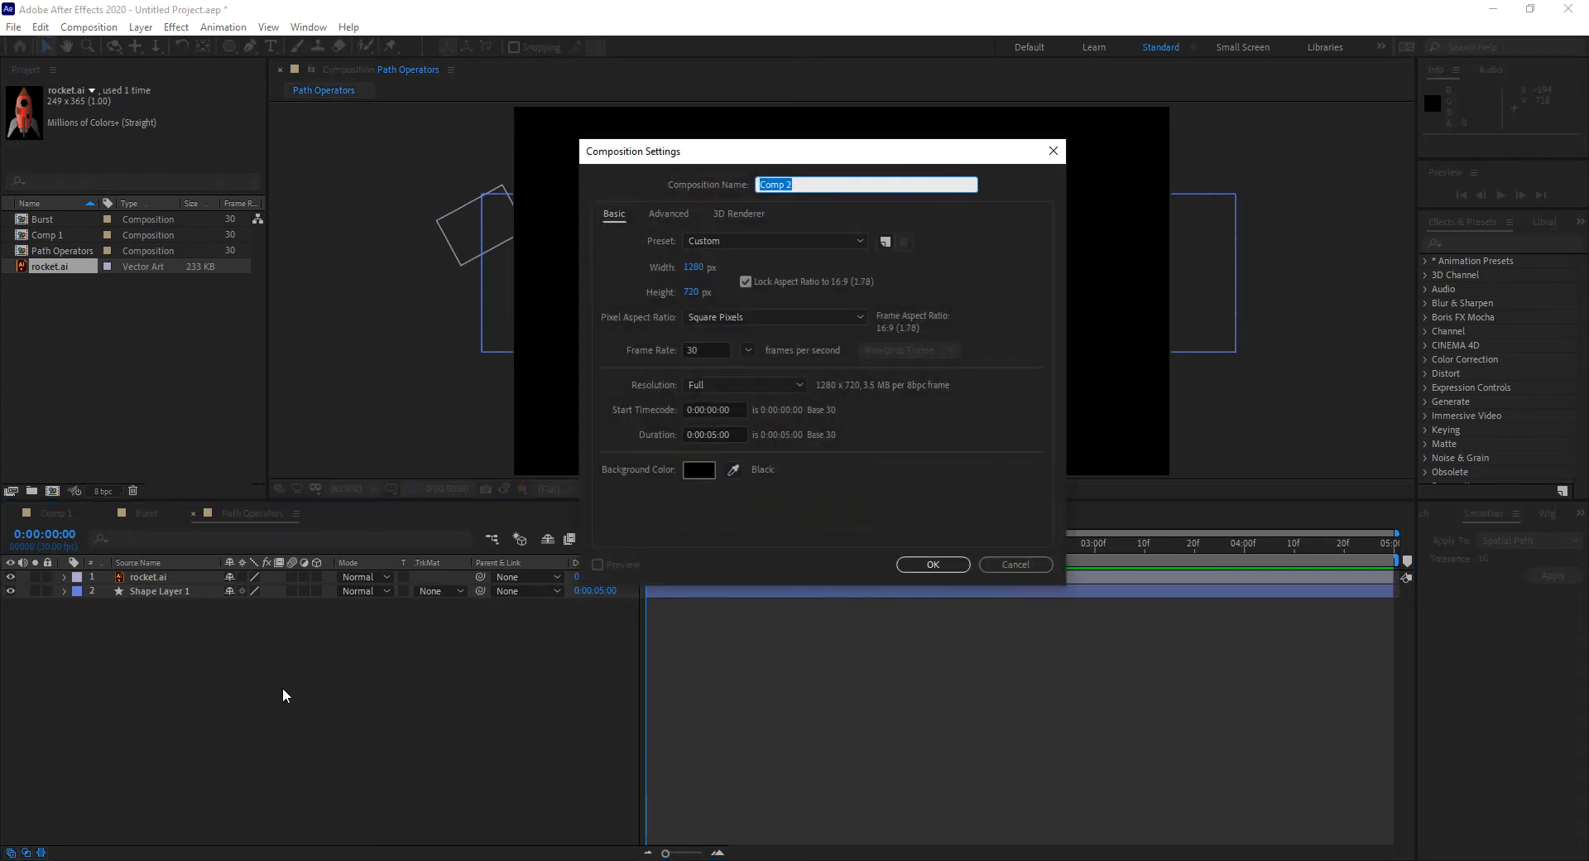
click(932, 564)
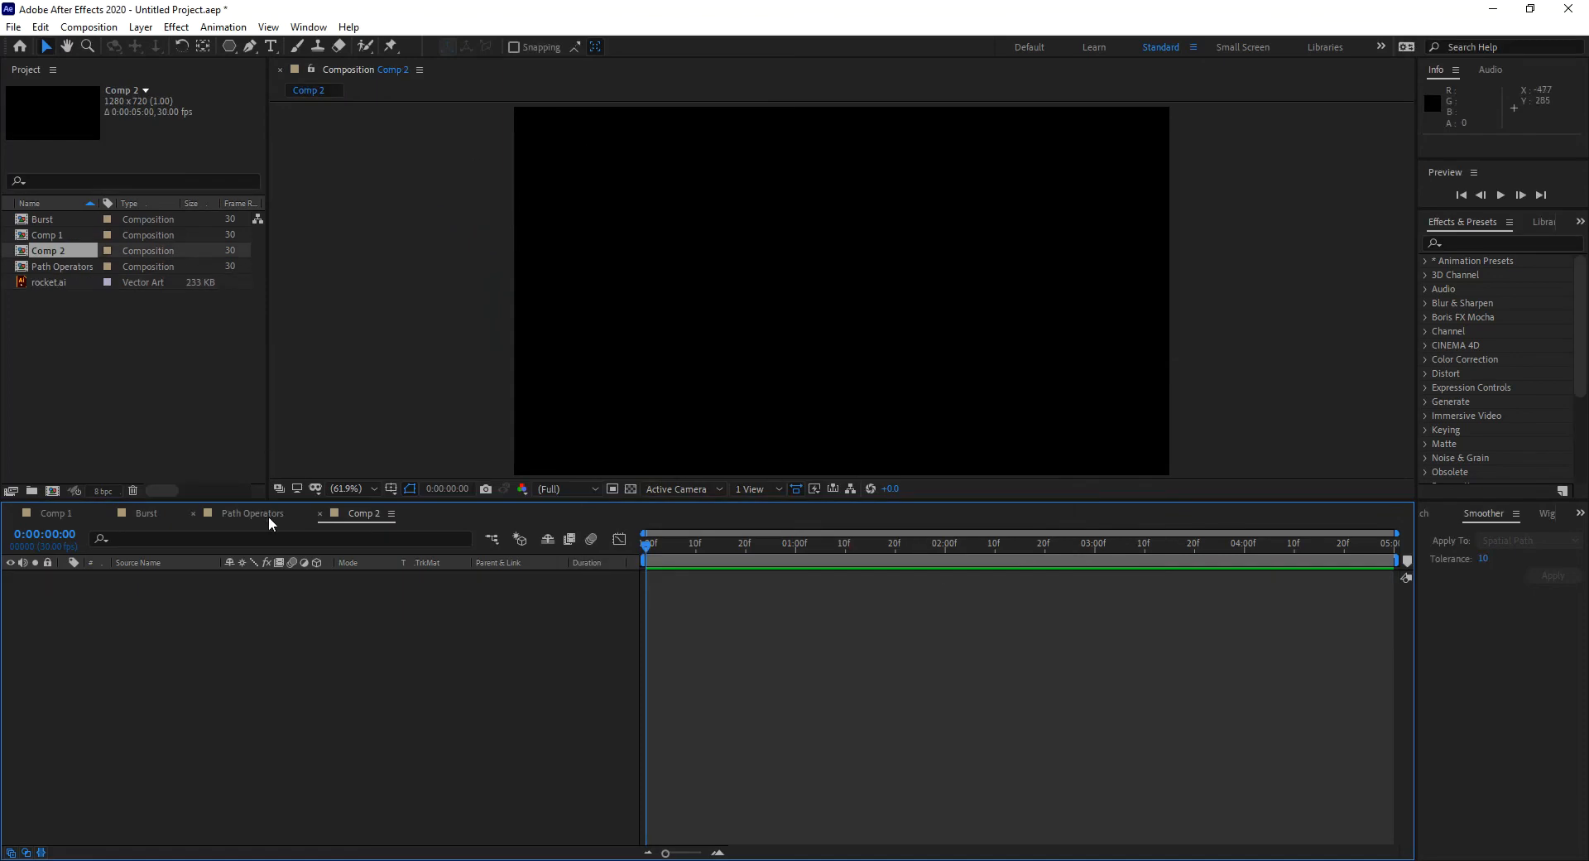
click(229, 46)
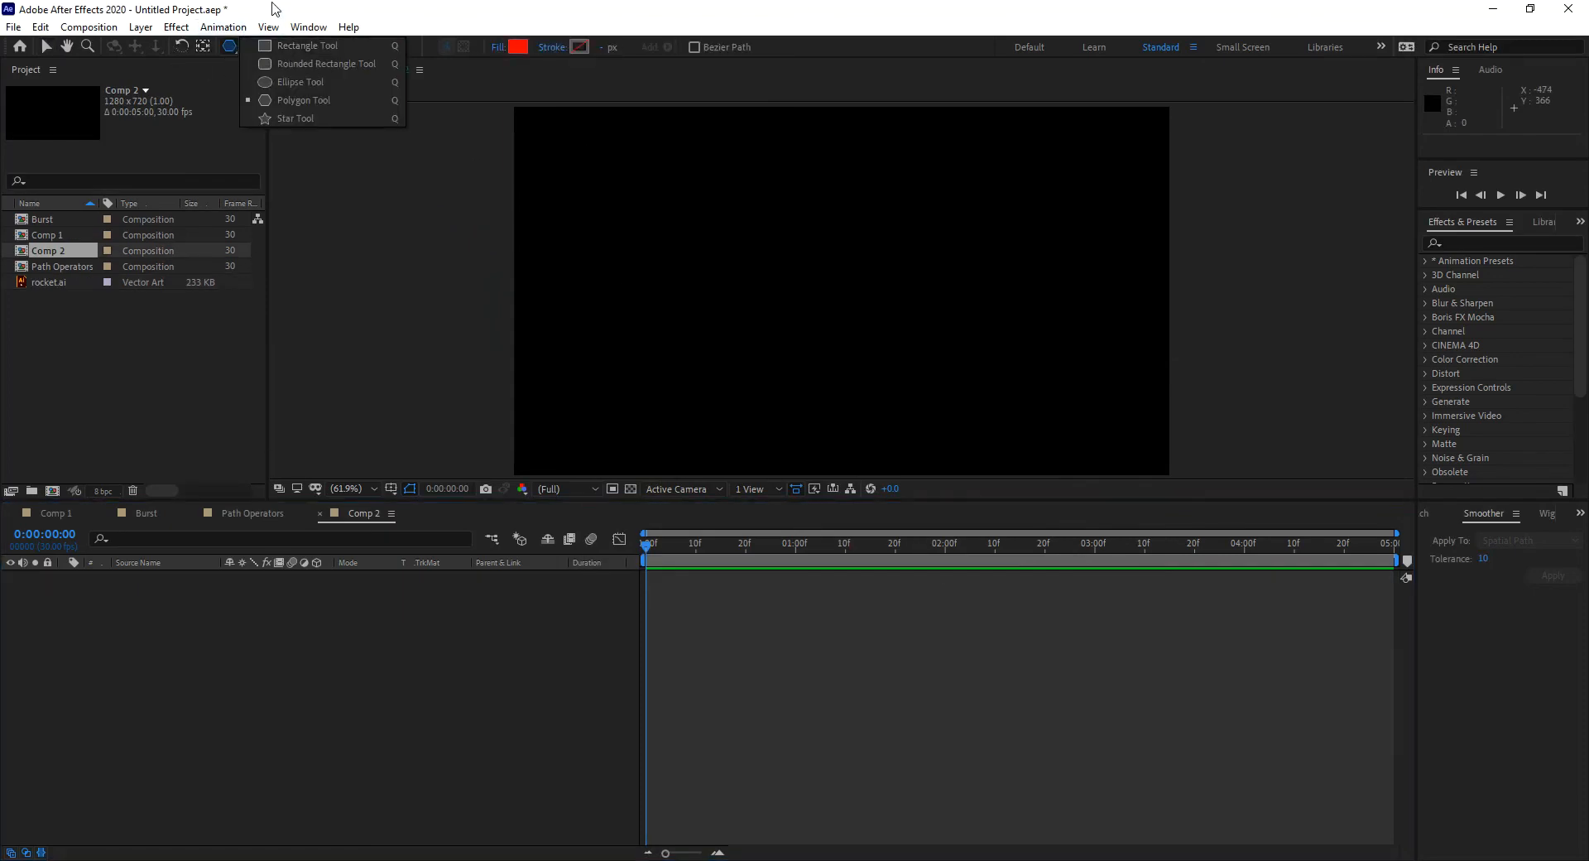
click(241, 648)
key(g)
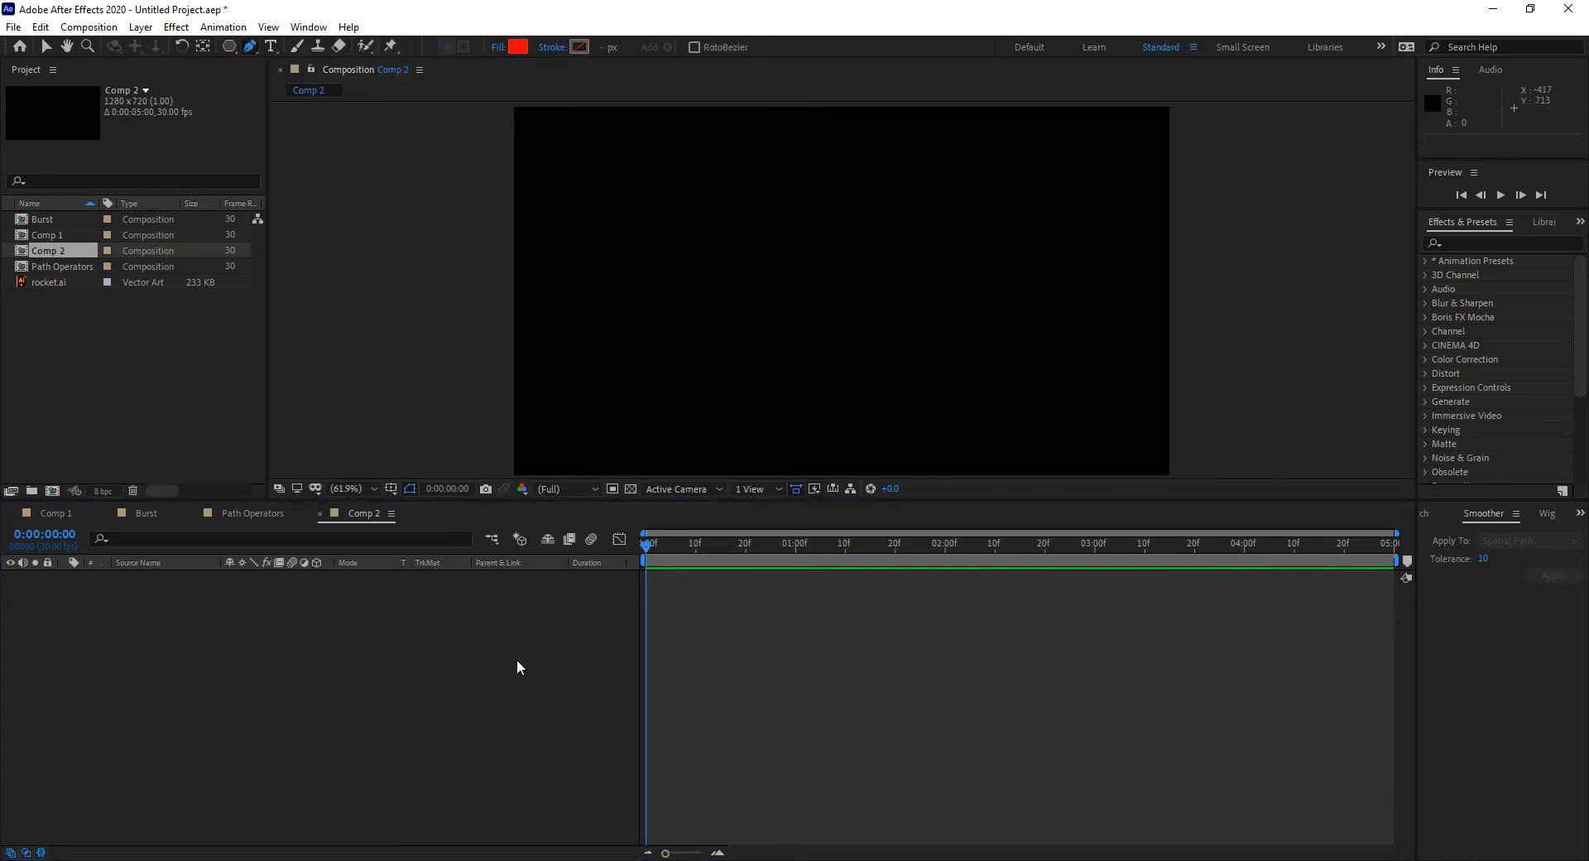
click(515, 113)
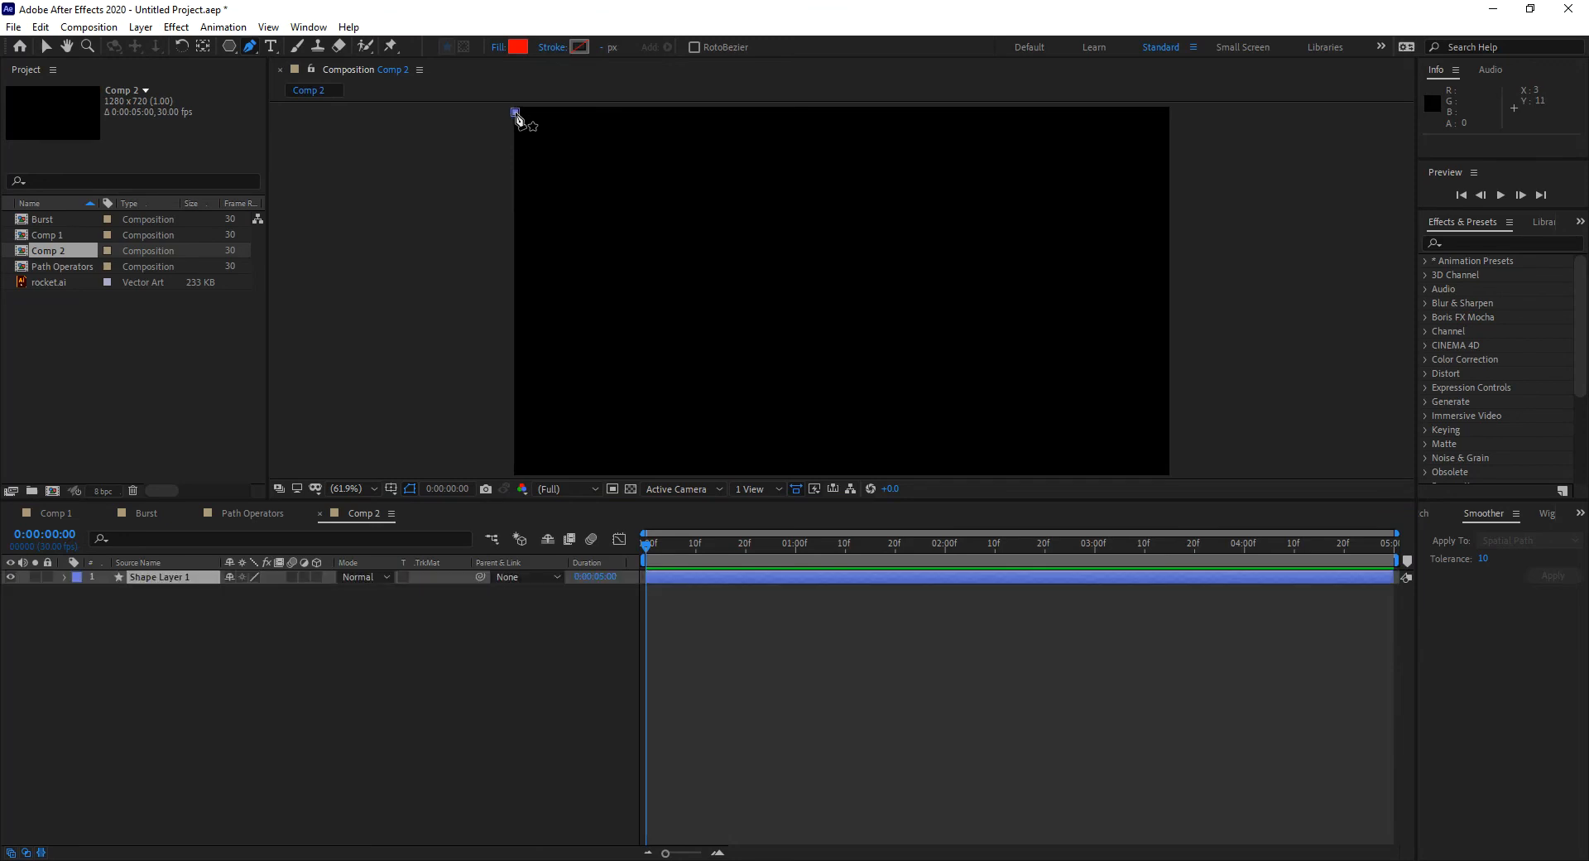
click(1165, 472)
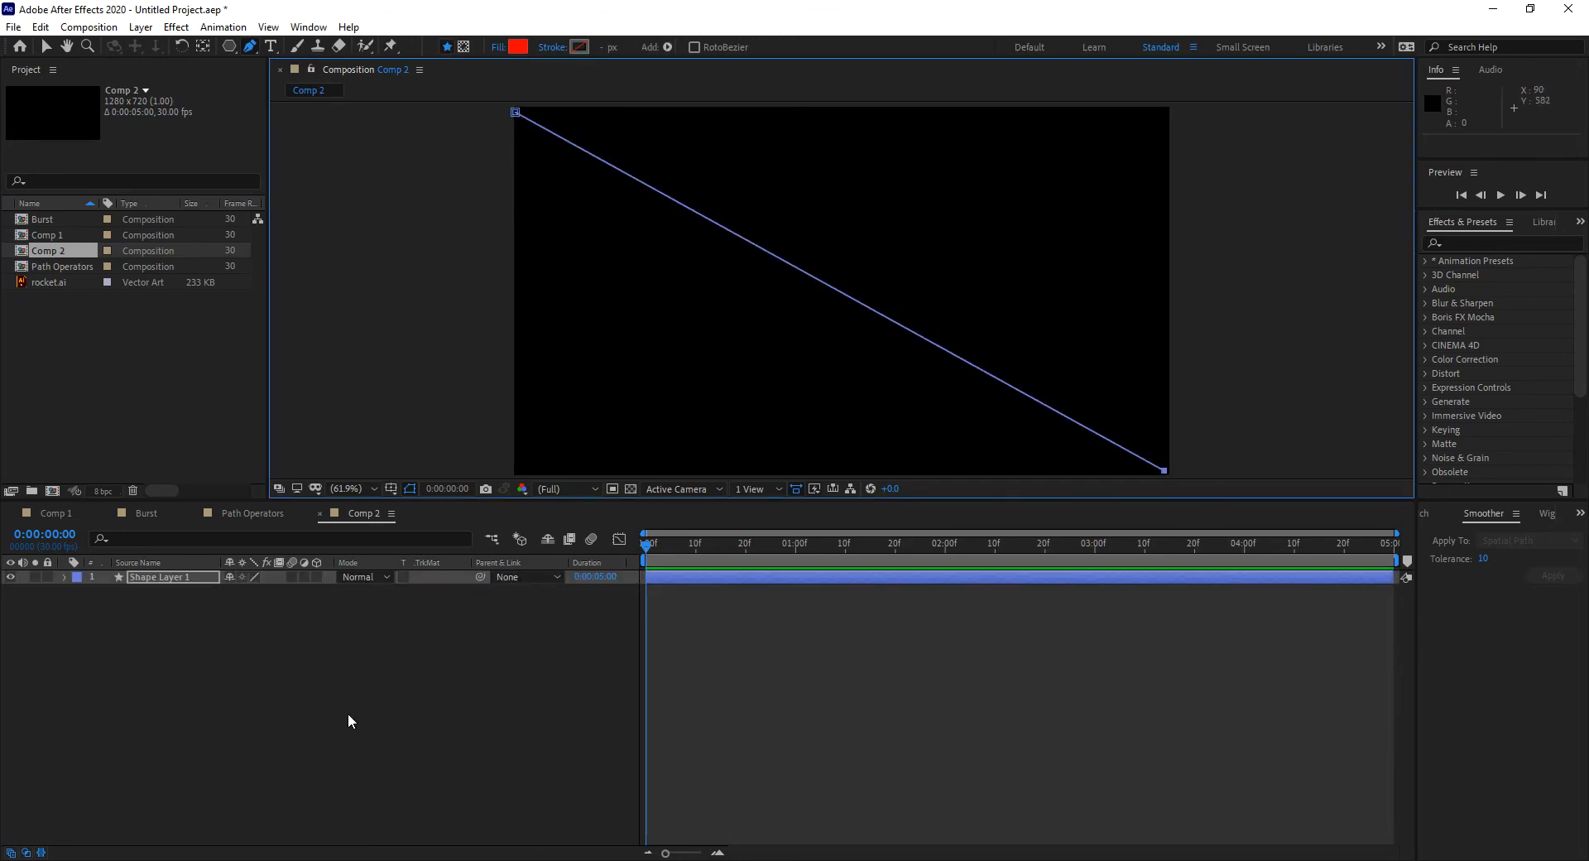
Step: Give the diagonal line a 16 px white stroke and examine the contents of Shape 1
drag(603, 47, 615, 47)
click(64, 575)
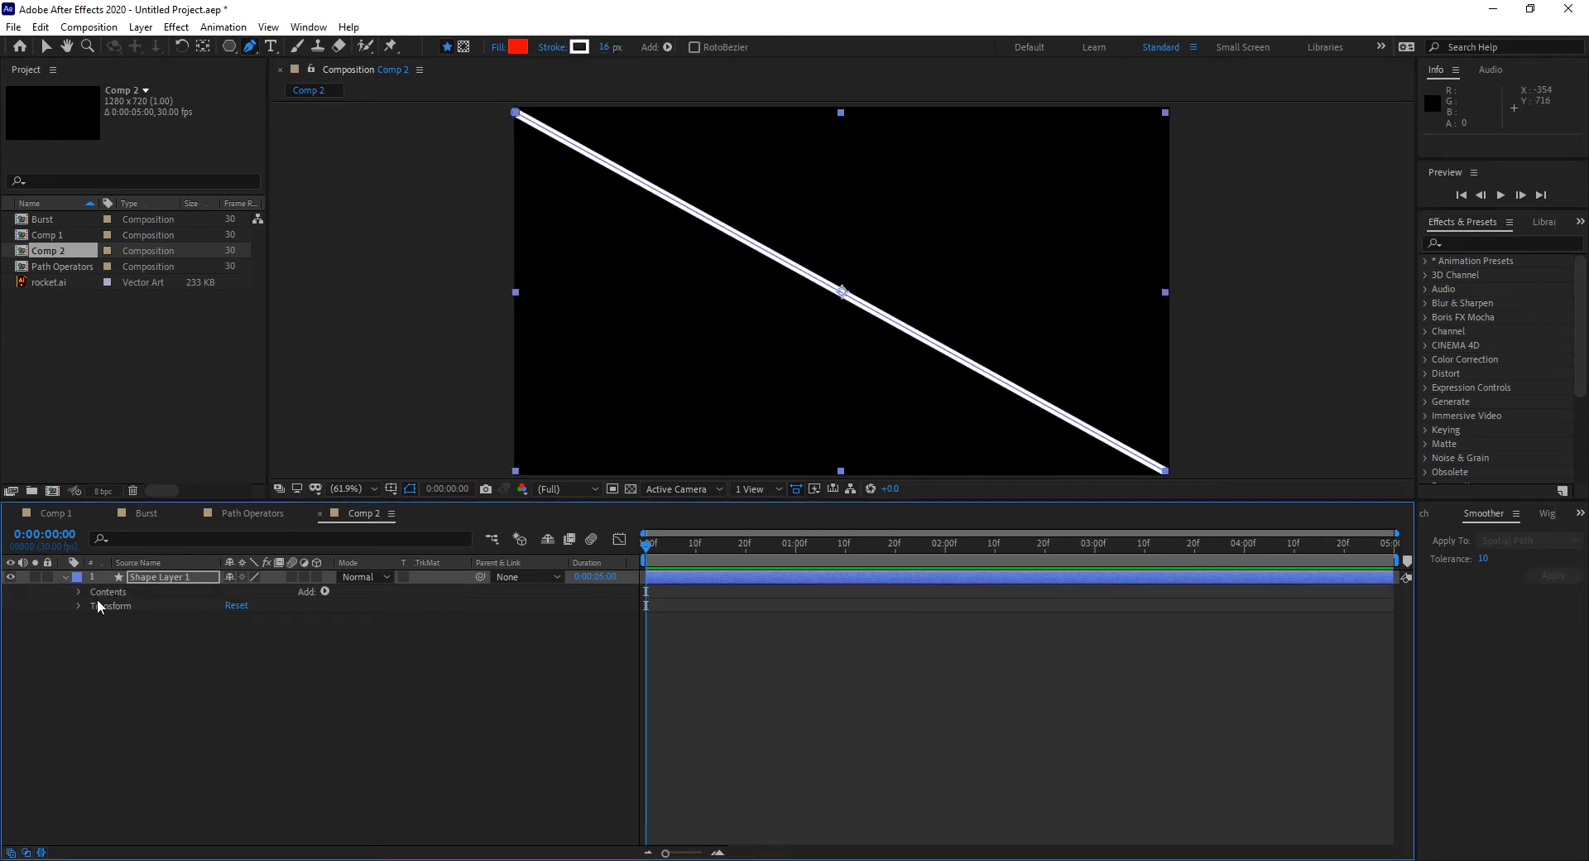
click(79, 591)
click(91, 605)
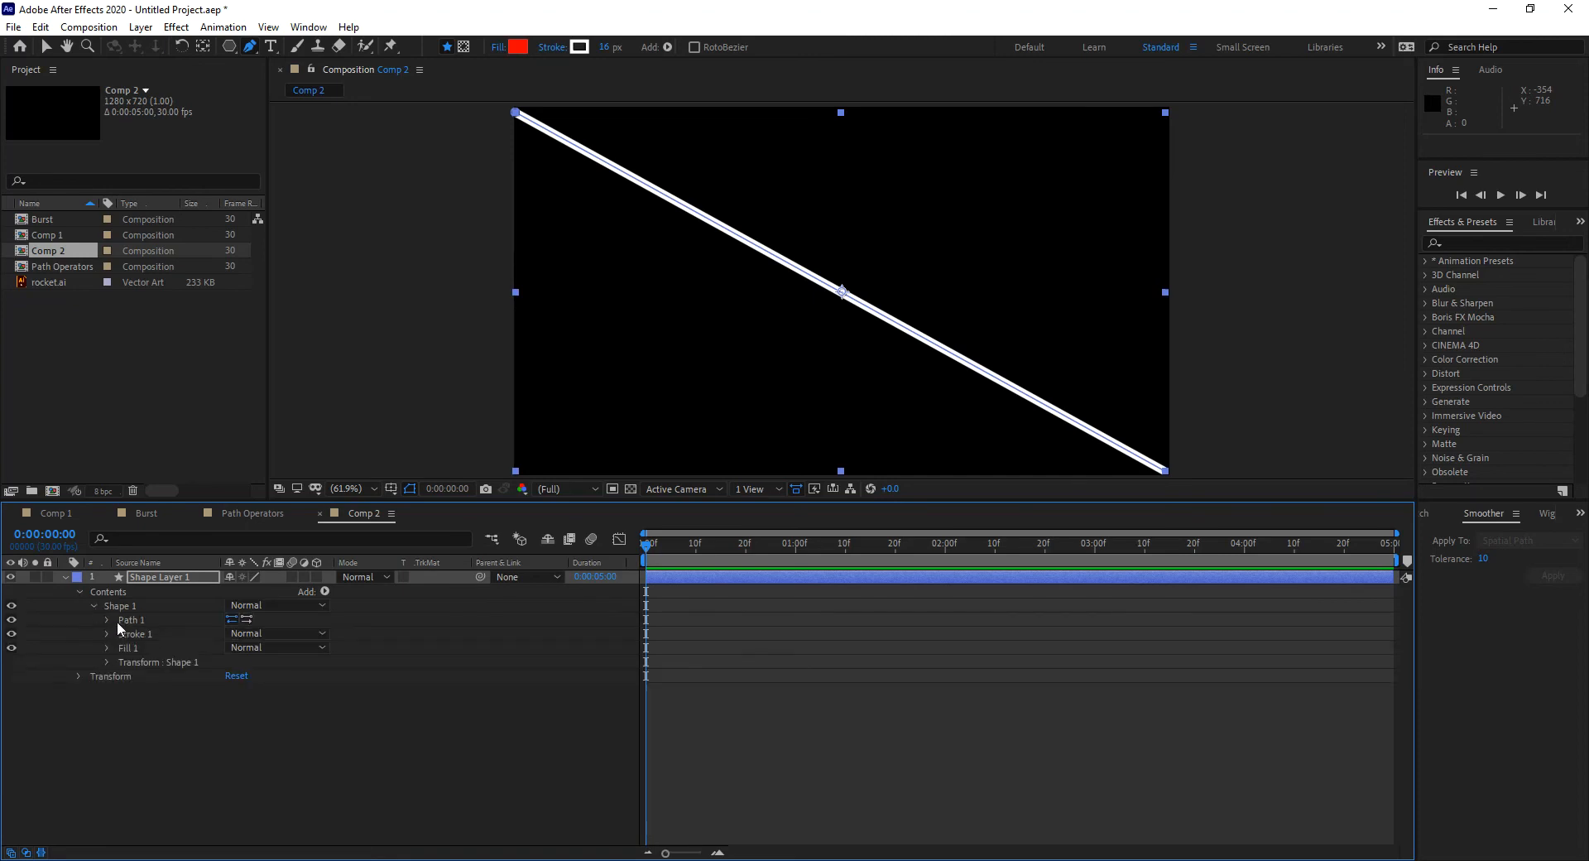
click(107, 619)
click(108, 619)
click(93, 606)
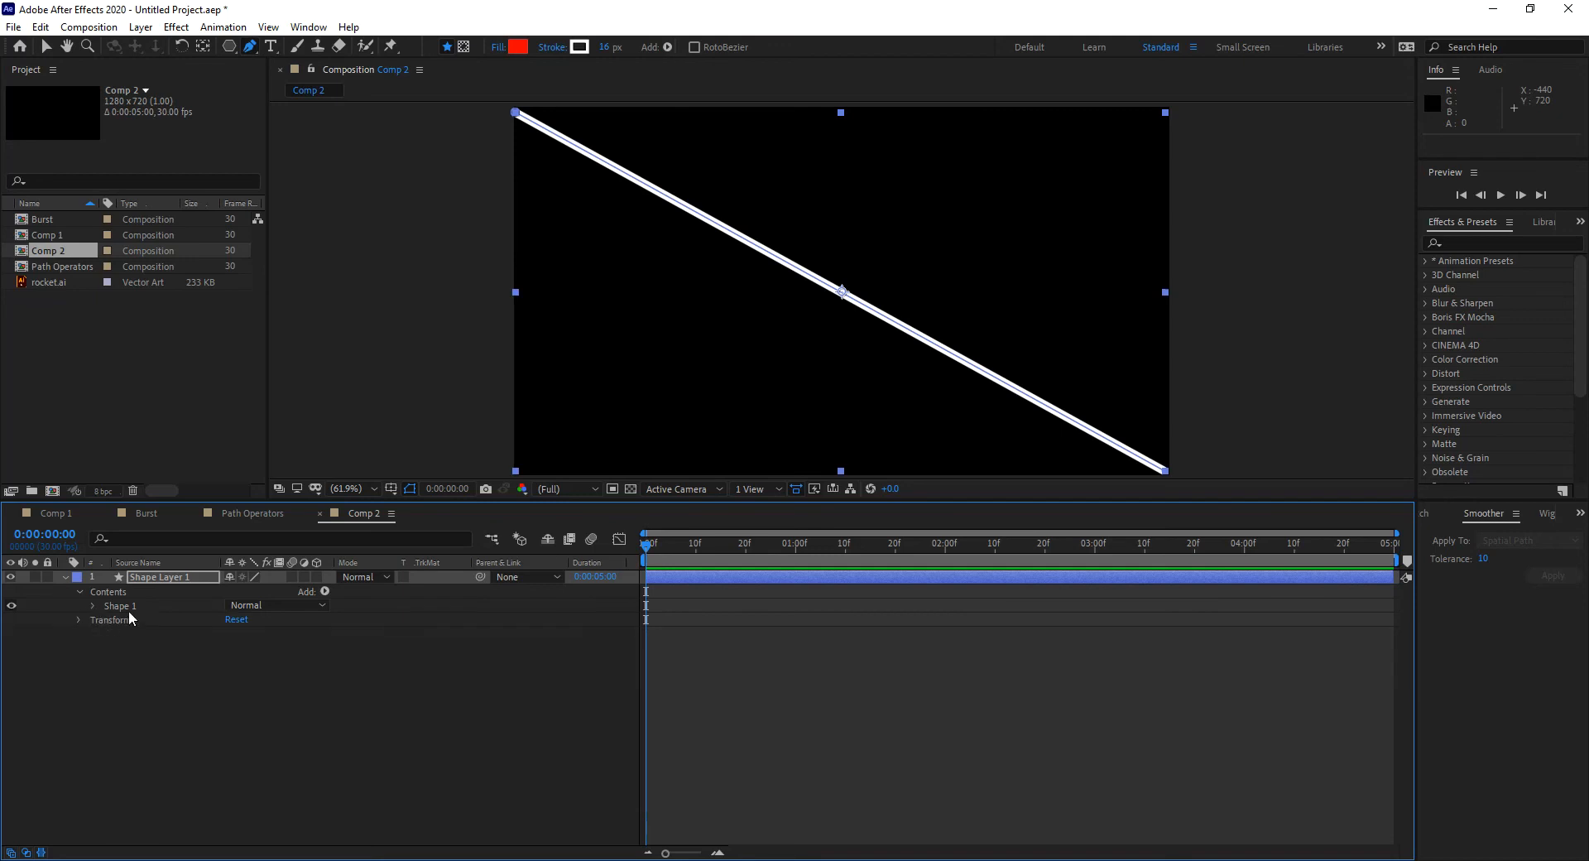
Step: Add a Twist path operator to the line's shape group
click(324, 591)
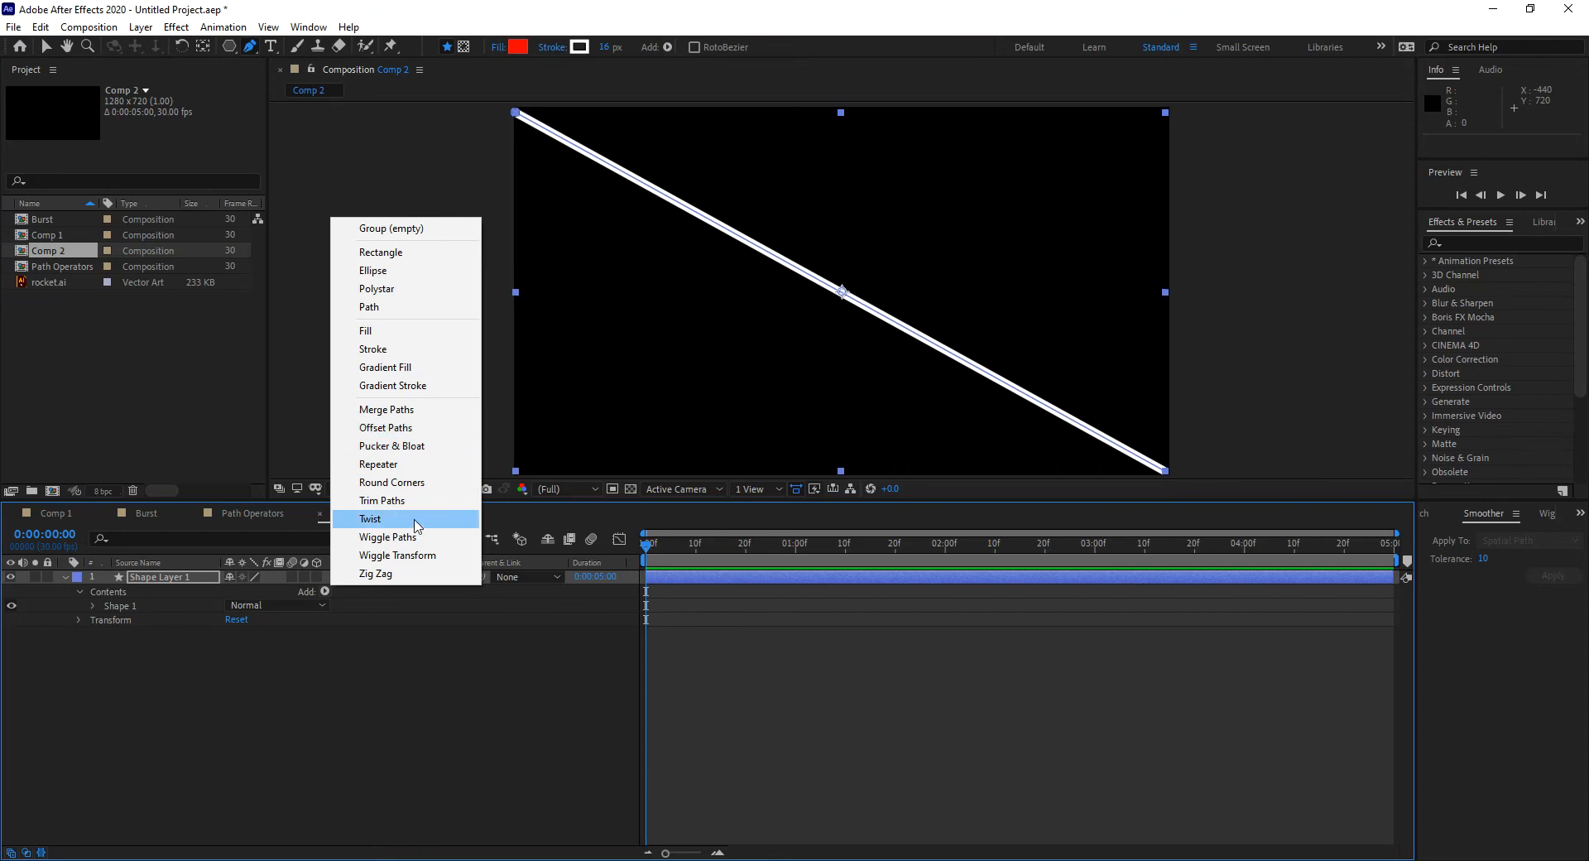
click(370, 519)
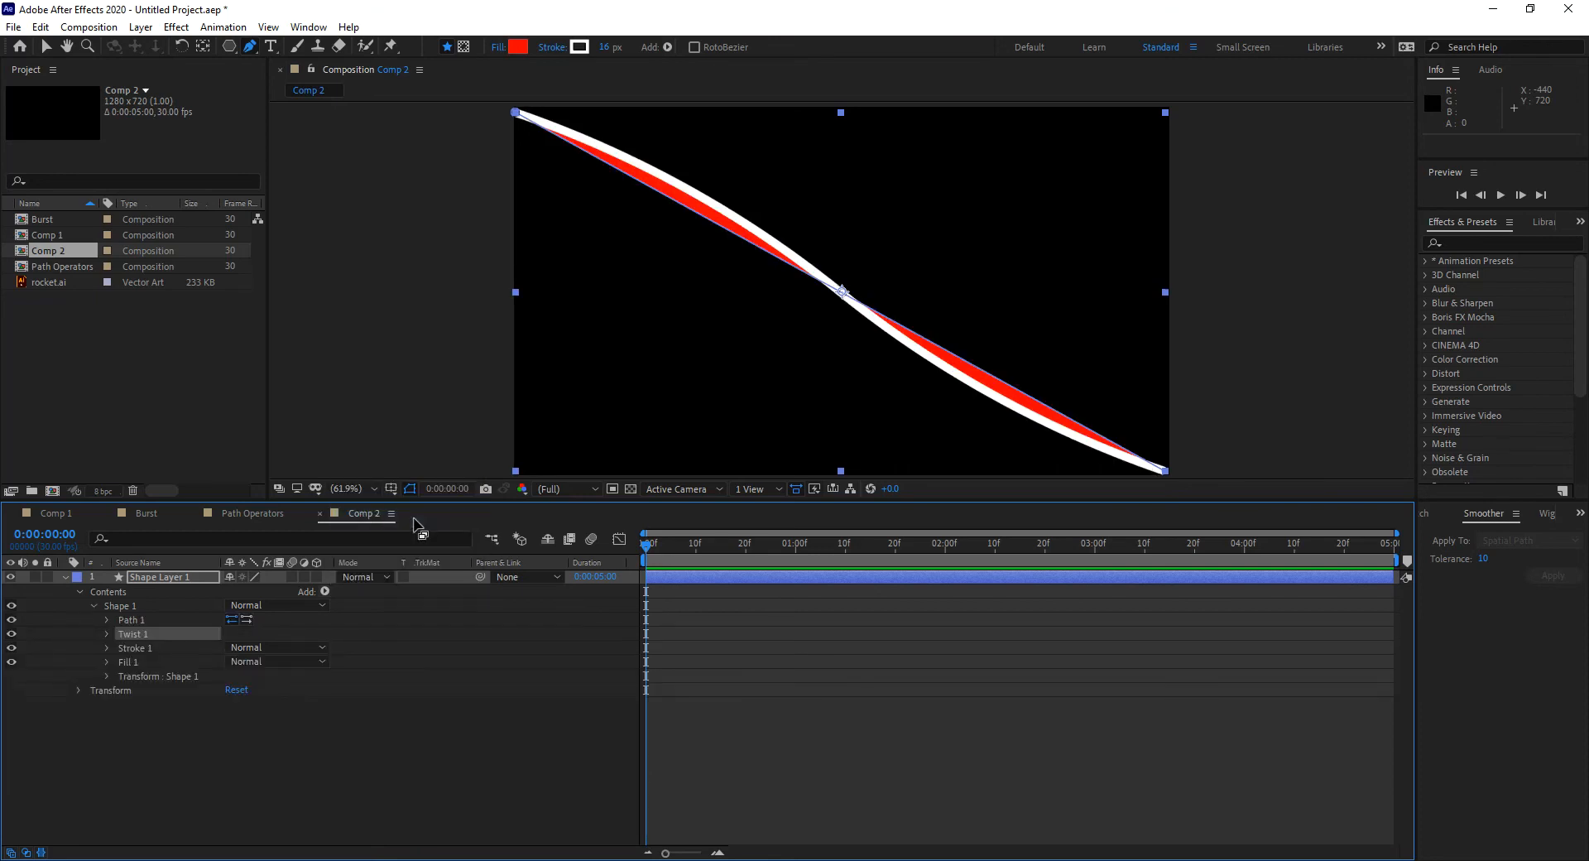
Step: Set the line's fill to None
click(498, 48)
click(379, 252)
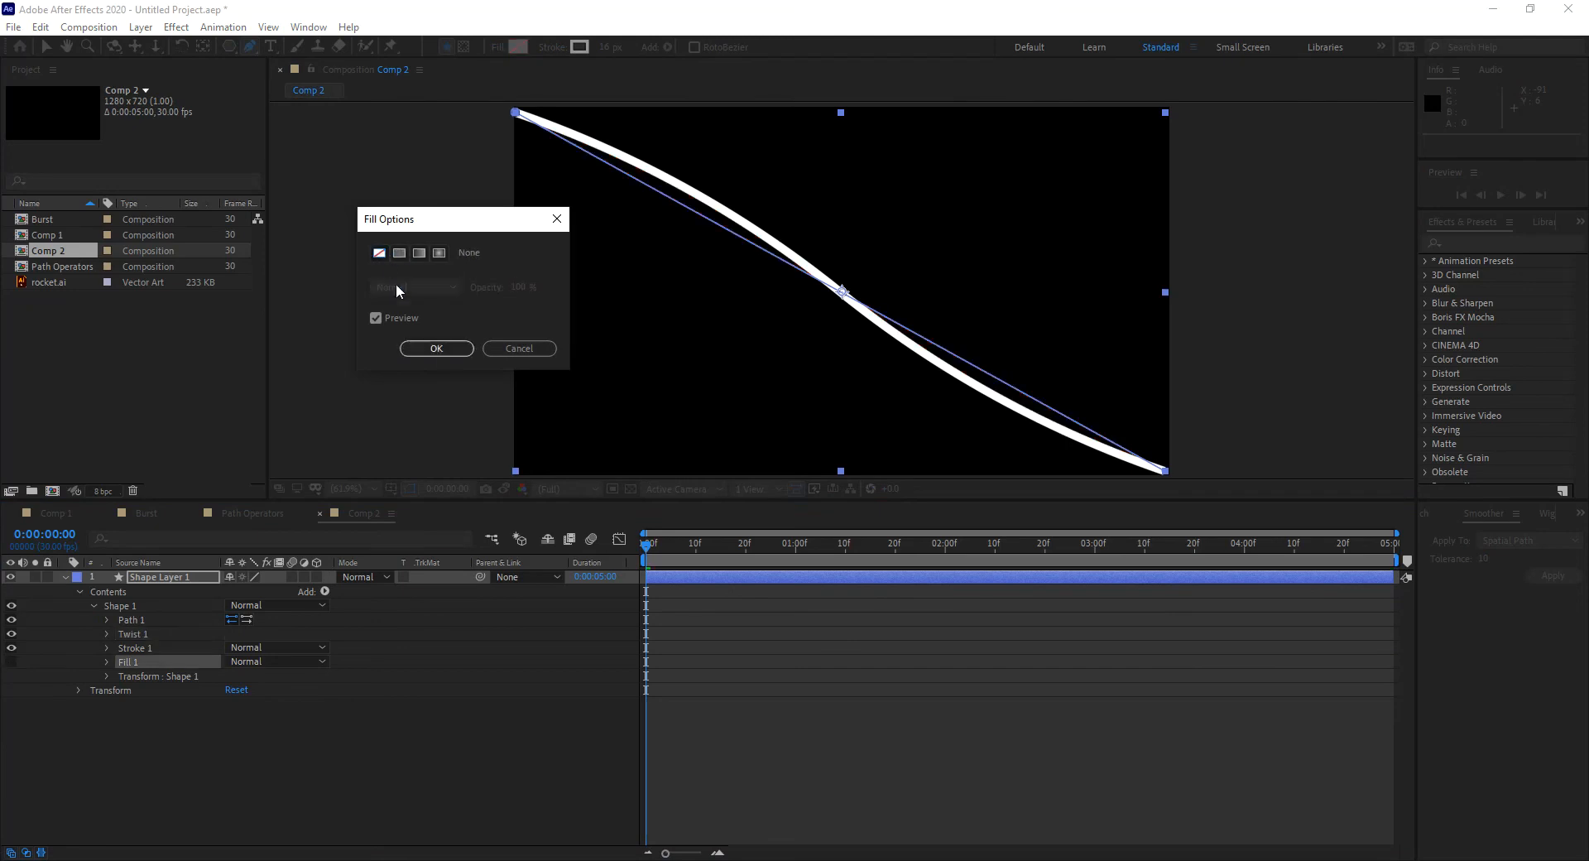
click(436, 349)
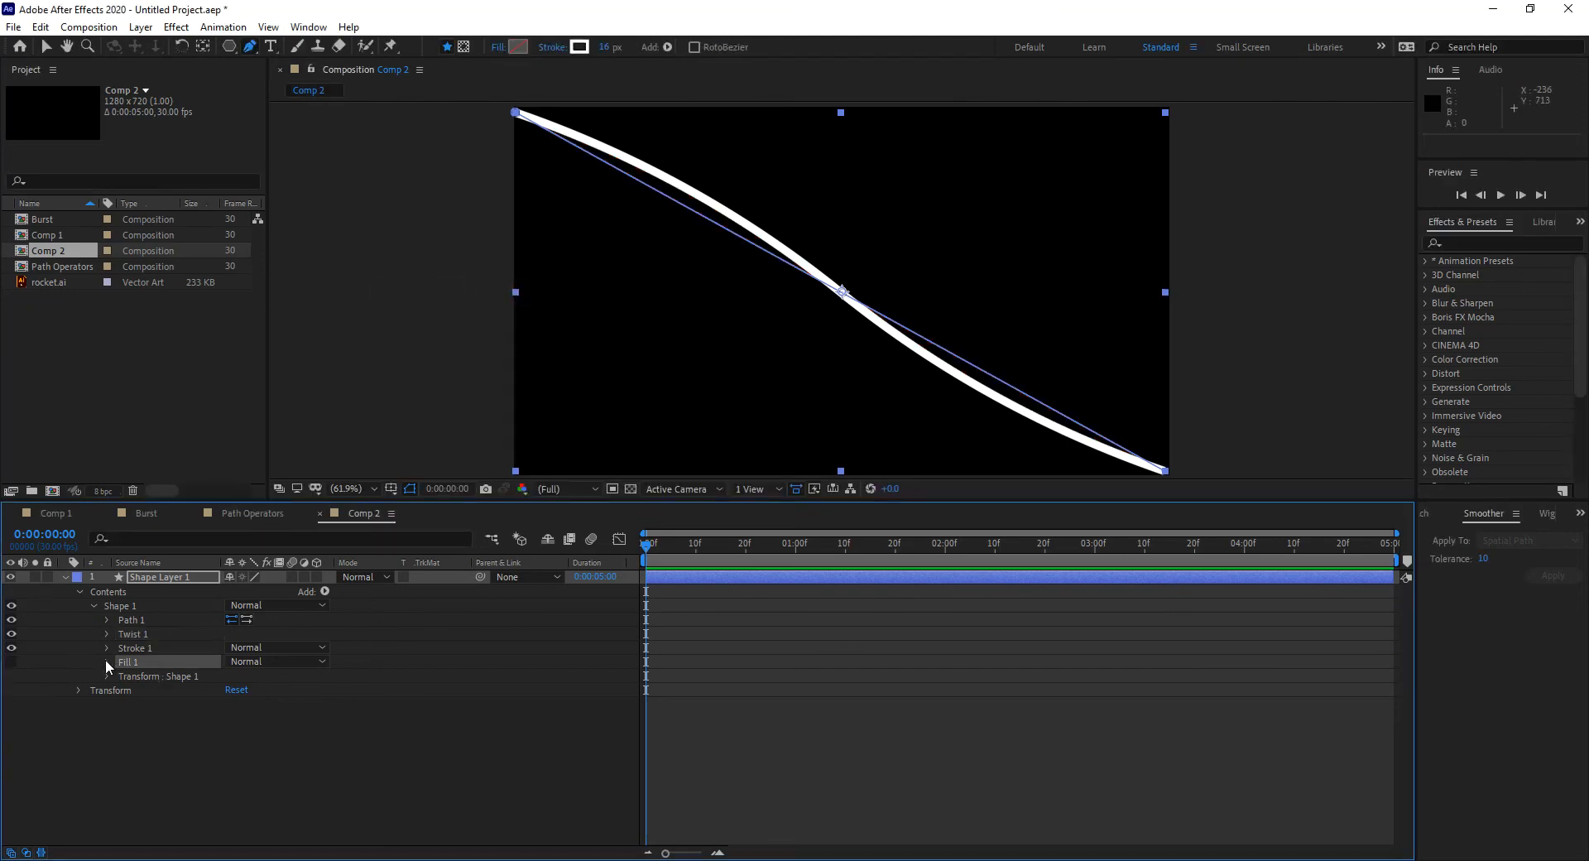
Step: Try a Twist angle of 24 on the line and delete the Twist operator
click(106, 634)
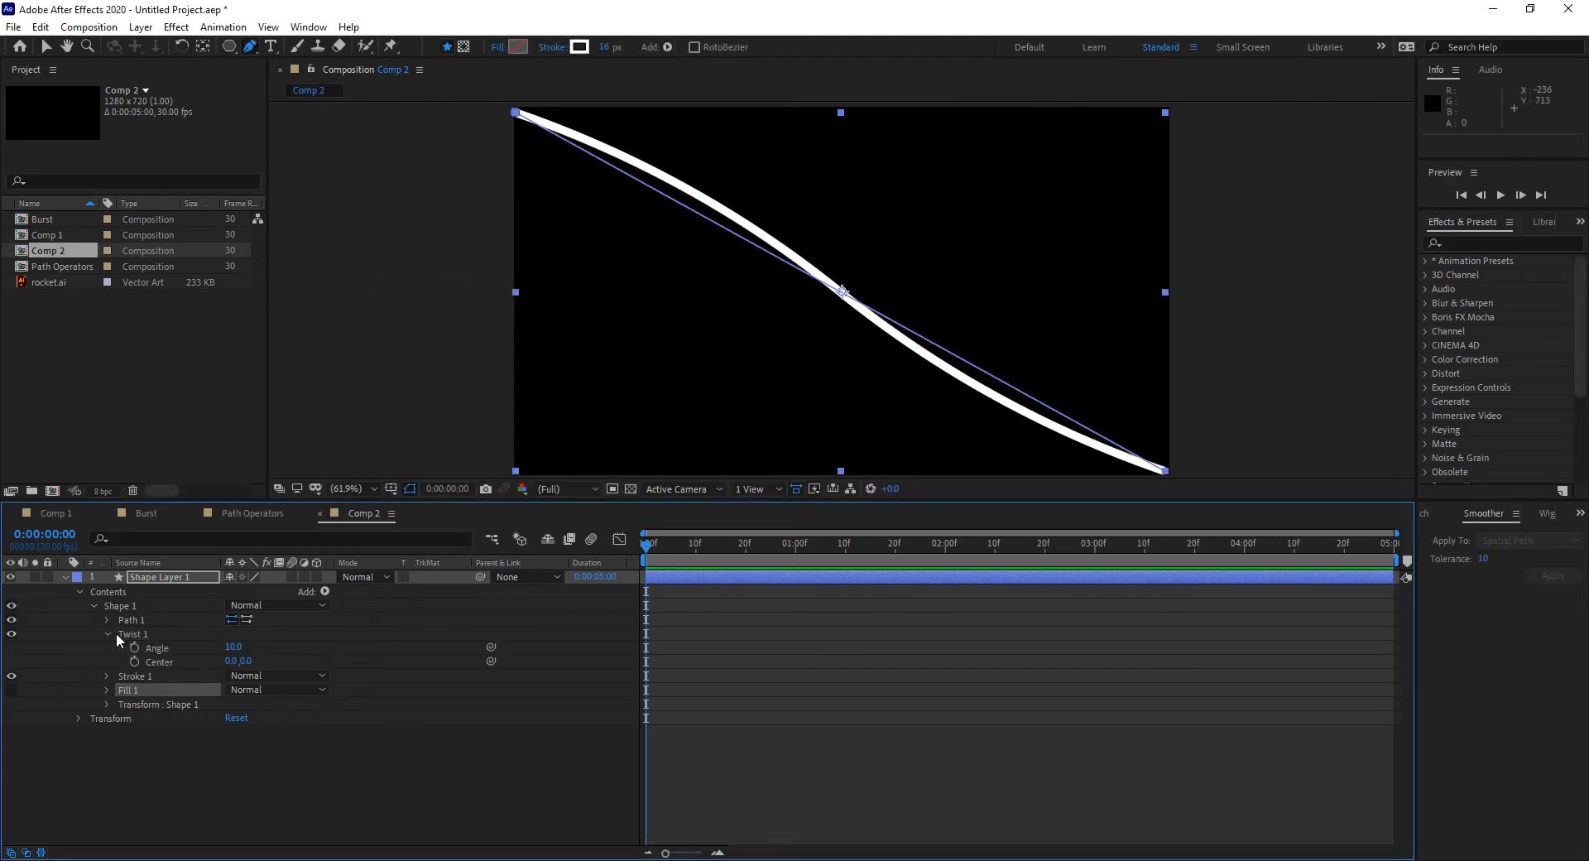
mouse_move(233, 646)
mouse_down()
mouse_move(430, 657)
mouse_move(315, 659)
mouse_move(285, 703)
mouse_up()
key(ctrl+z)
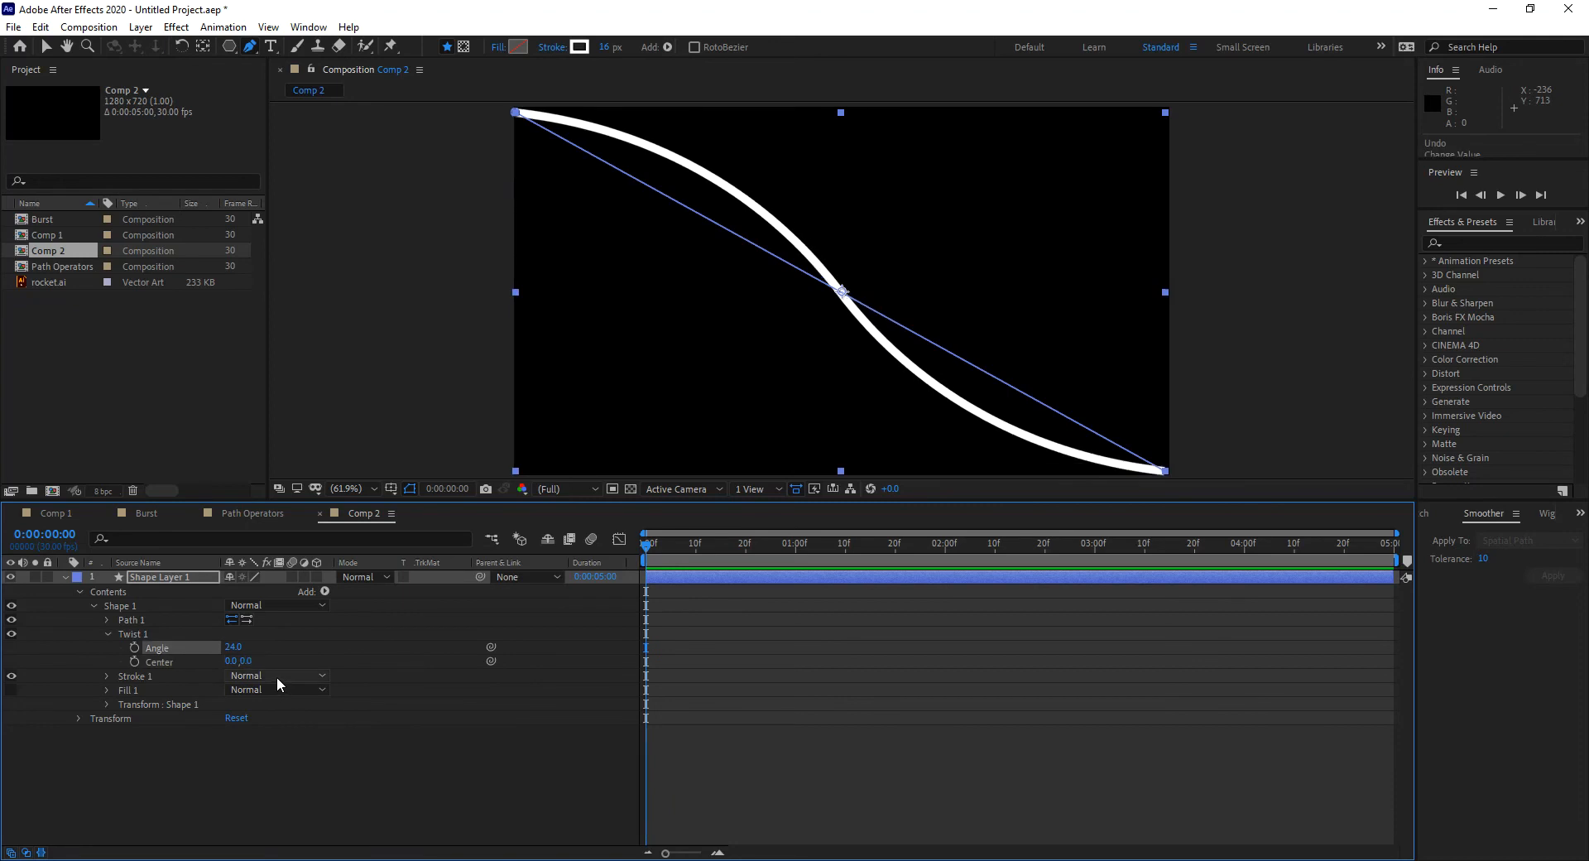
click(141, 632)
click(107, 633)
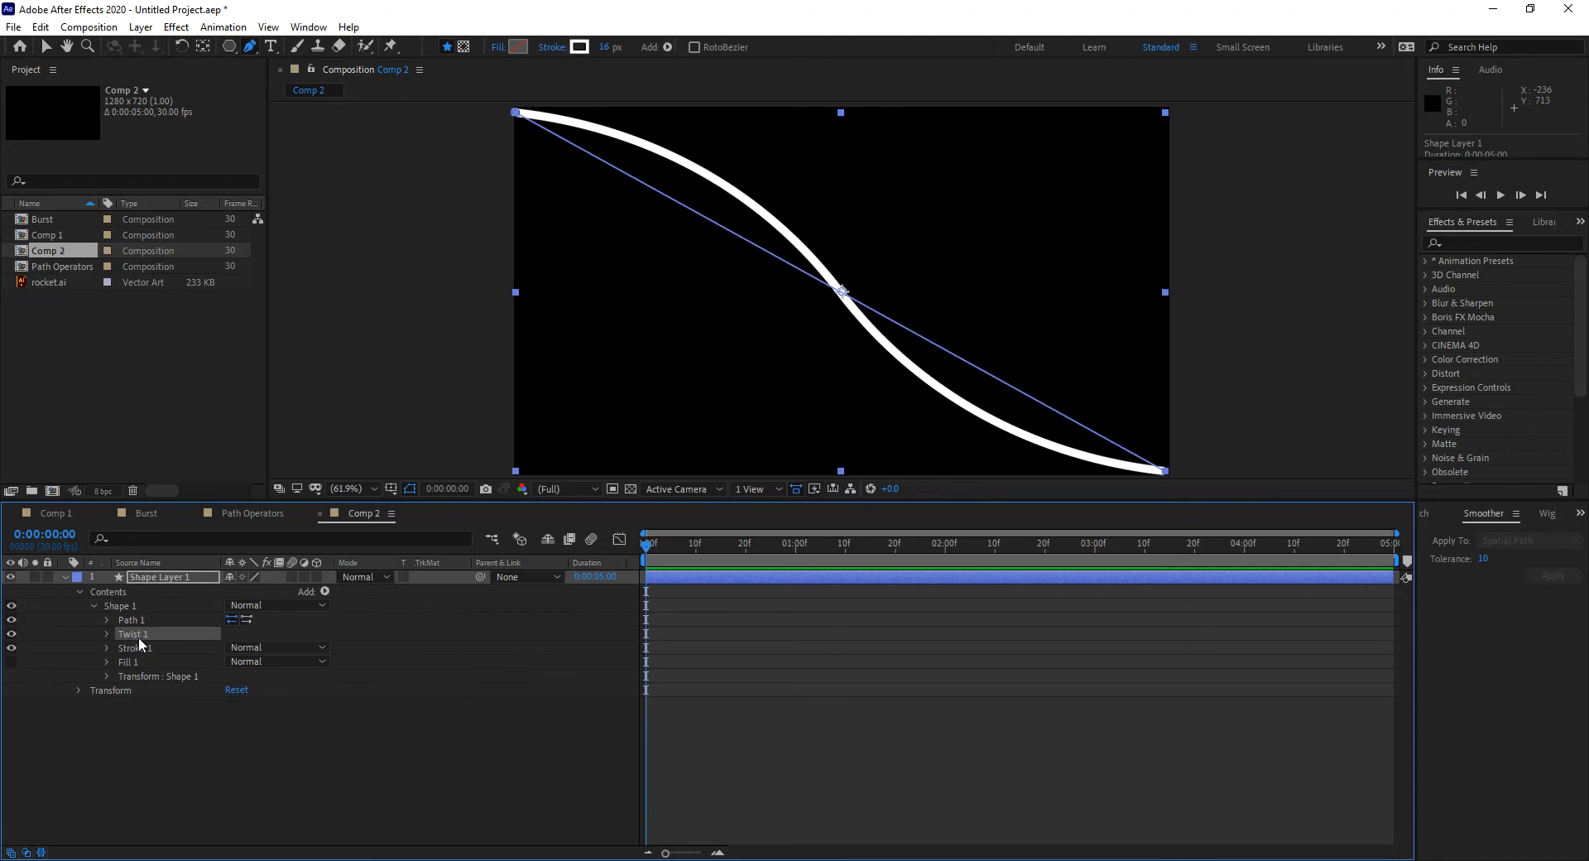
key(Delete)
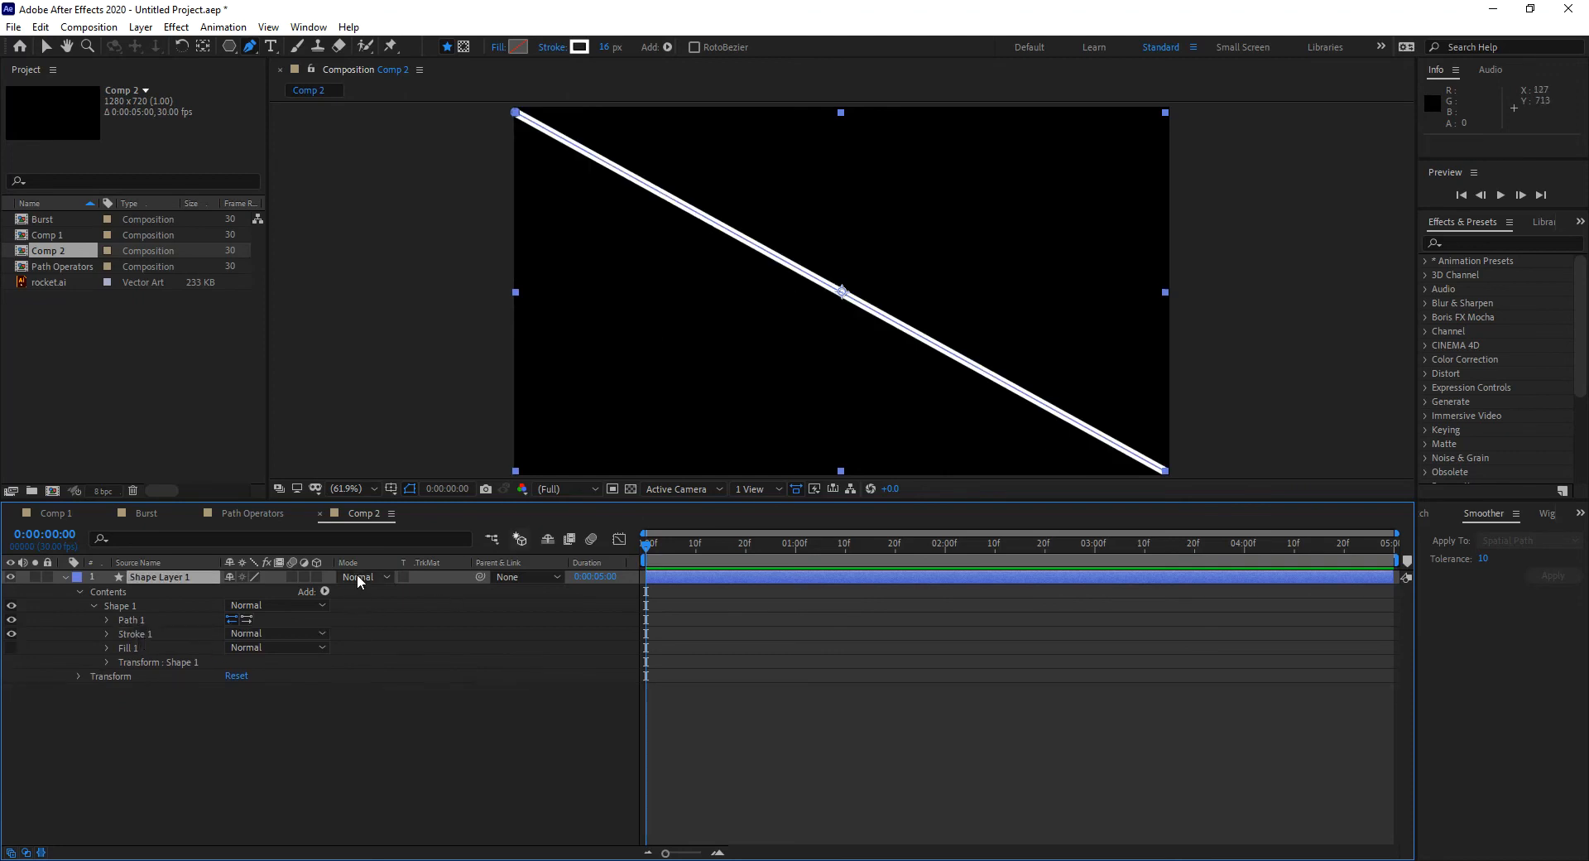
Step: Add a Zig Zag operator to the shape layer with Size 63 and 30 ridges per segment
click(326, 593)
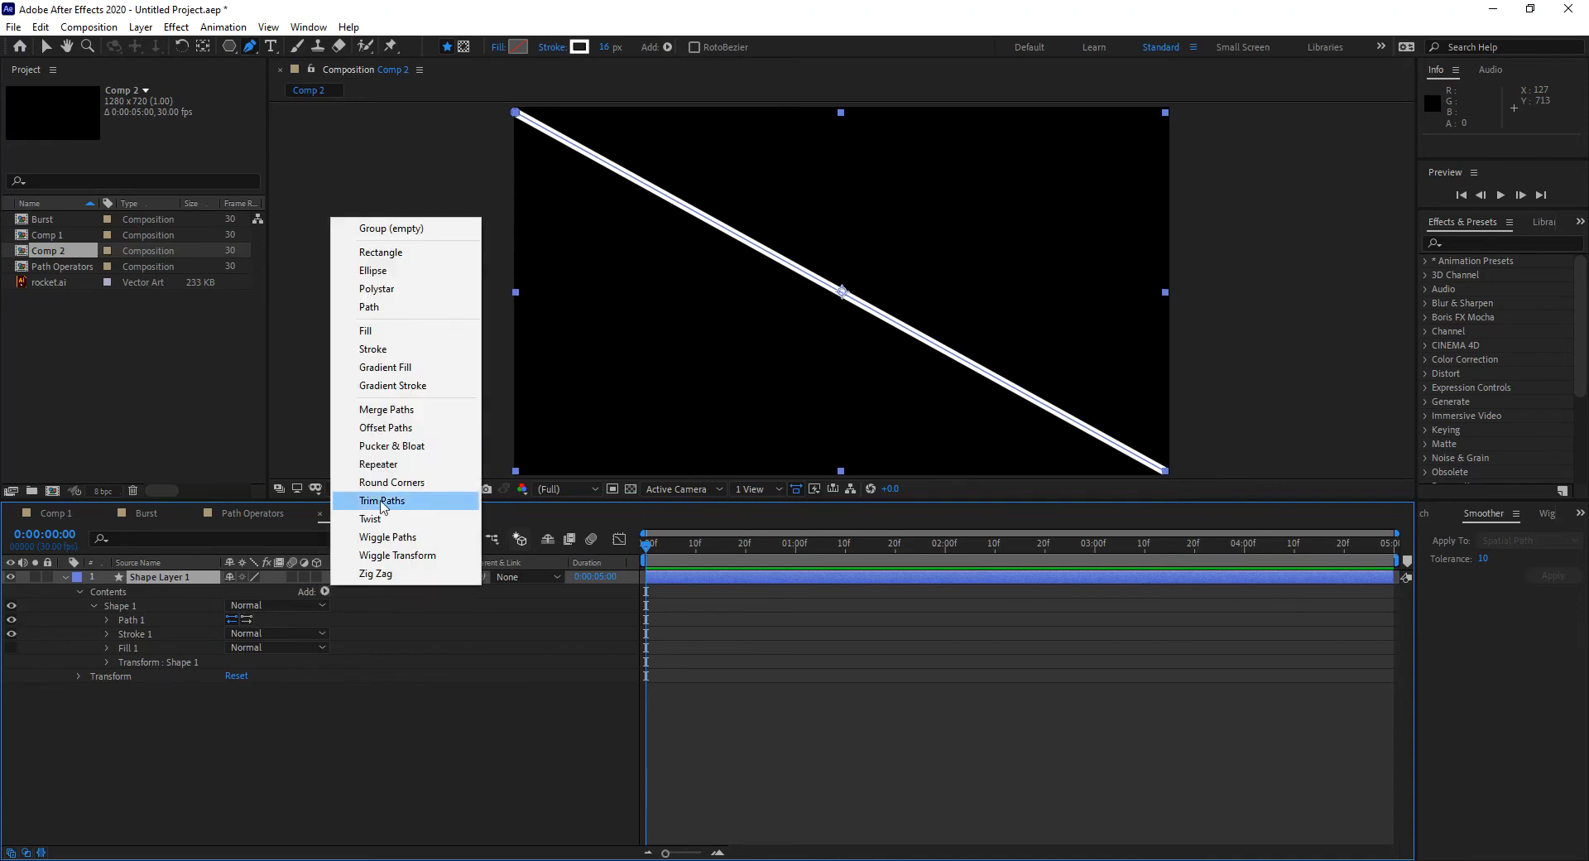
click(391, 575)
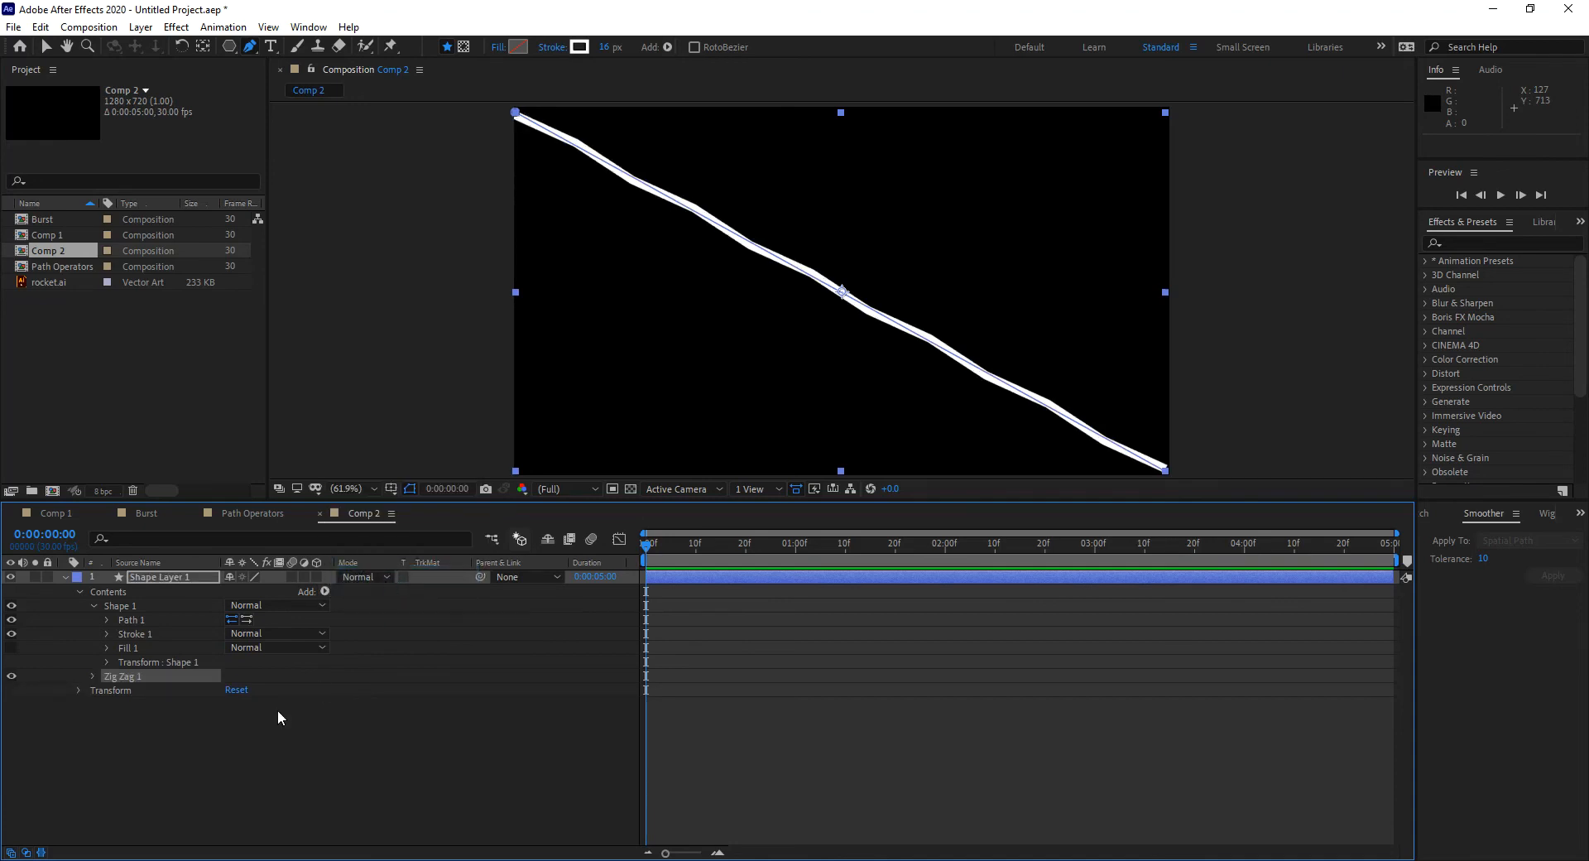
click(93, 676)
click(242, 688)
mouse_move(235, 689)
mouse_down()
mouse_move(282, 689)
mouse_move(255, 709)
mouse_up()
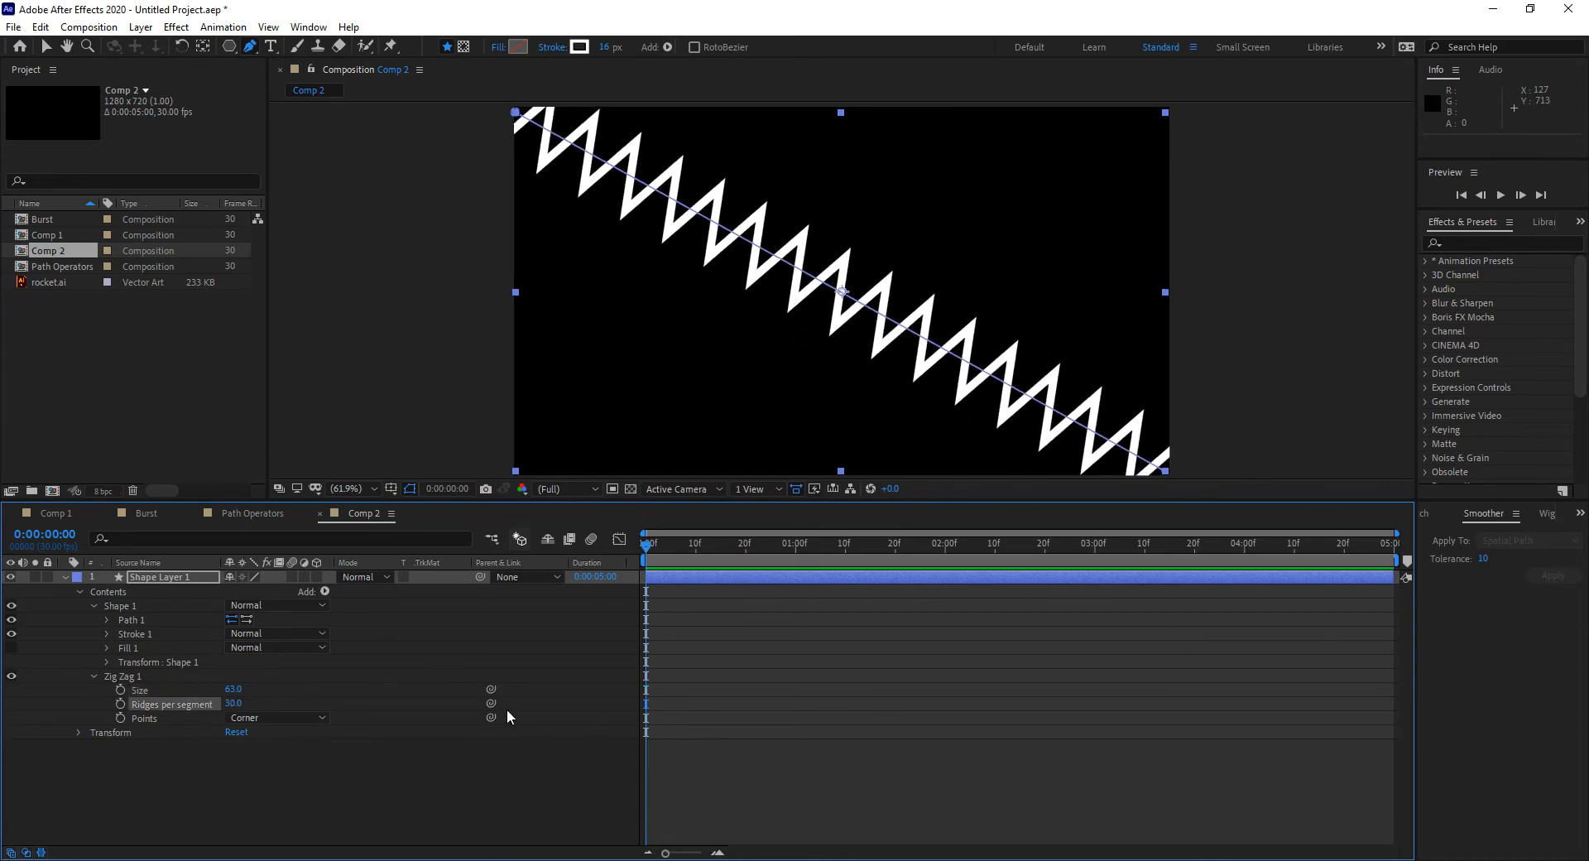
Step: Set the Zig Zag points to Smooth and the ridges per segment to 22
drag(661, 546, 425, 551)
click(280, 718)
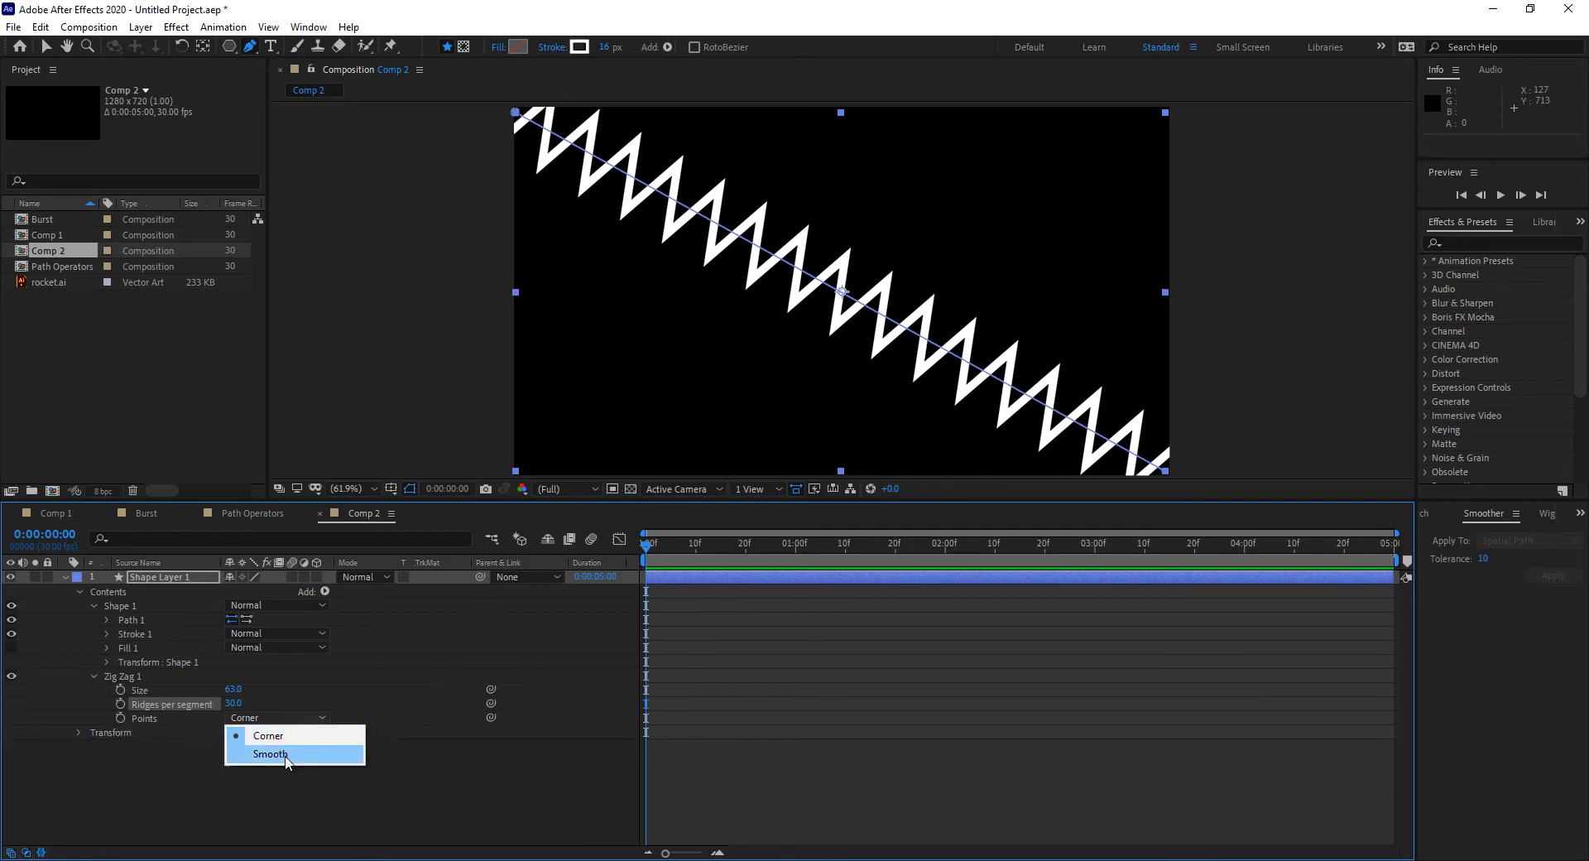
click(285, 754)
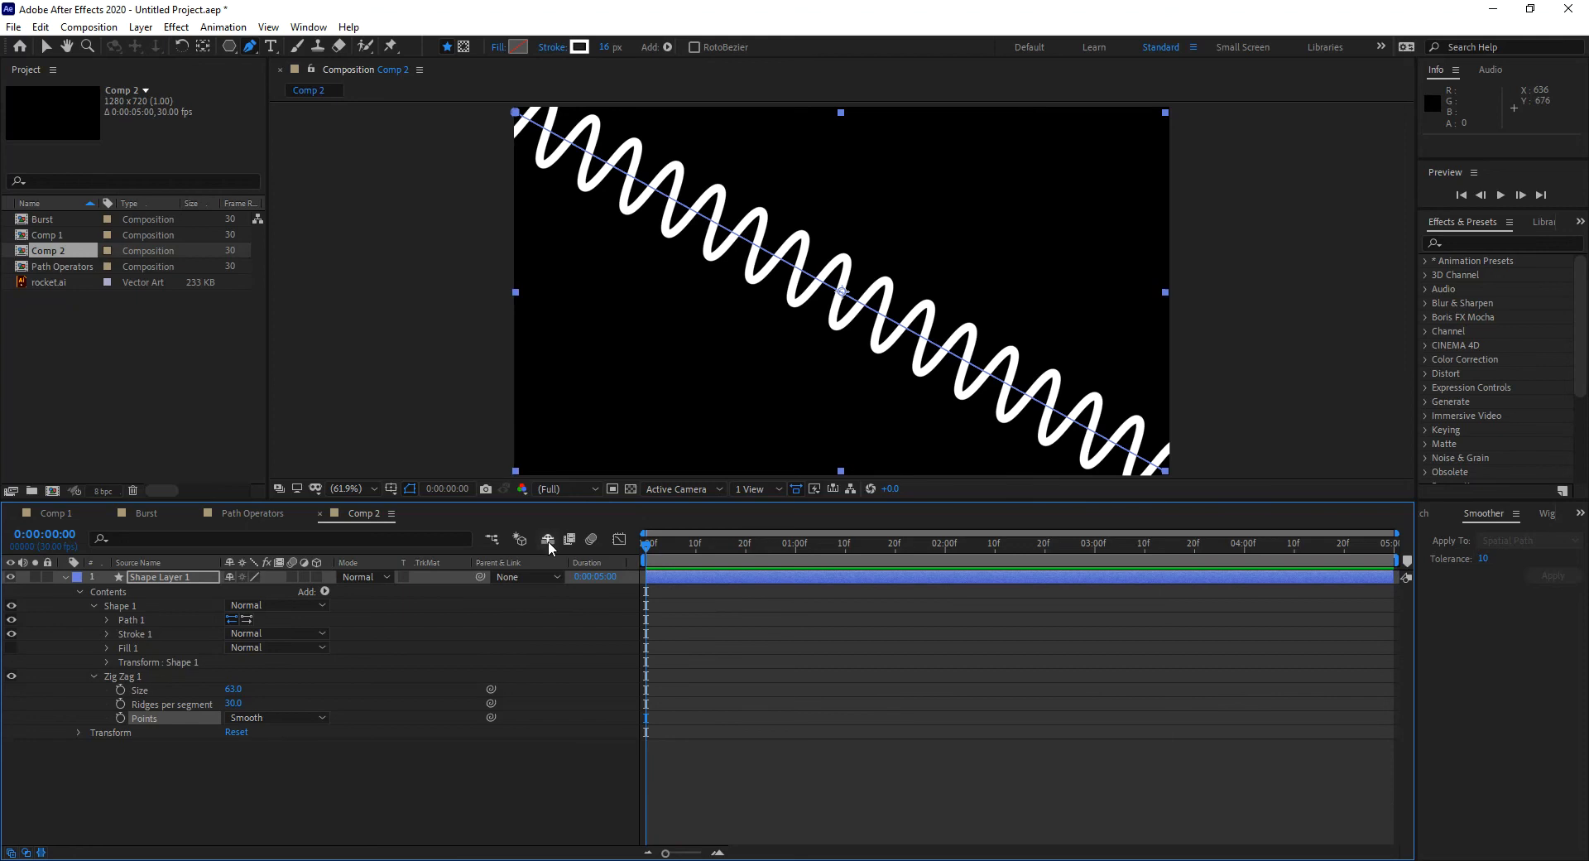
mouse_move(240, 705)
mouse_down()
mouse_move(269, 703)
mouse_move(225, 699)
mouse_up()
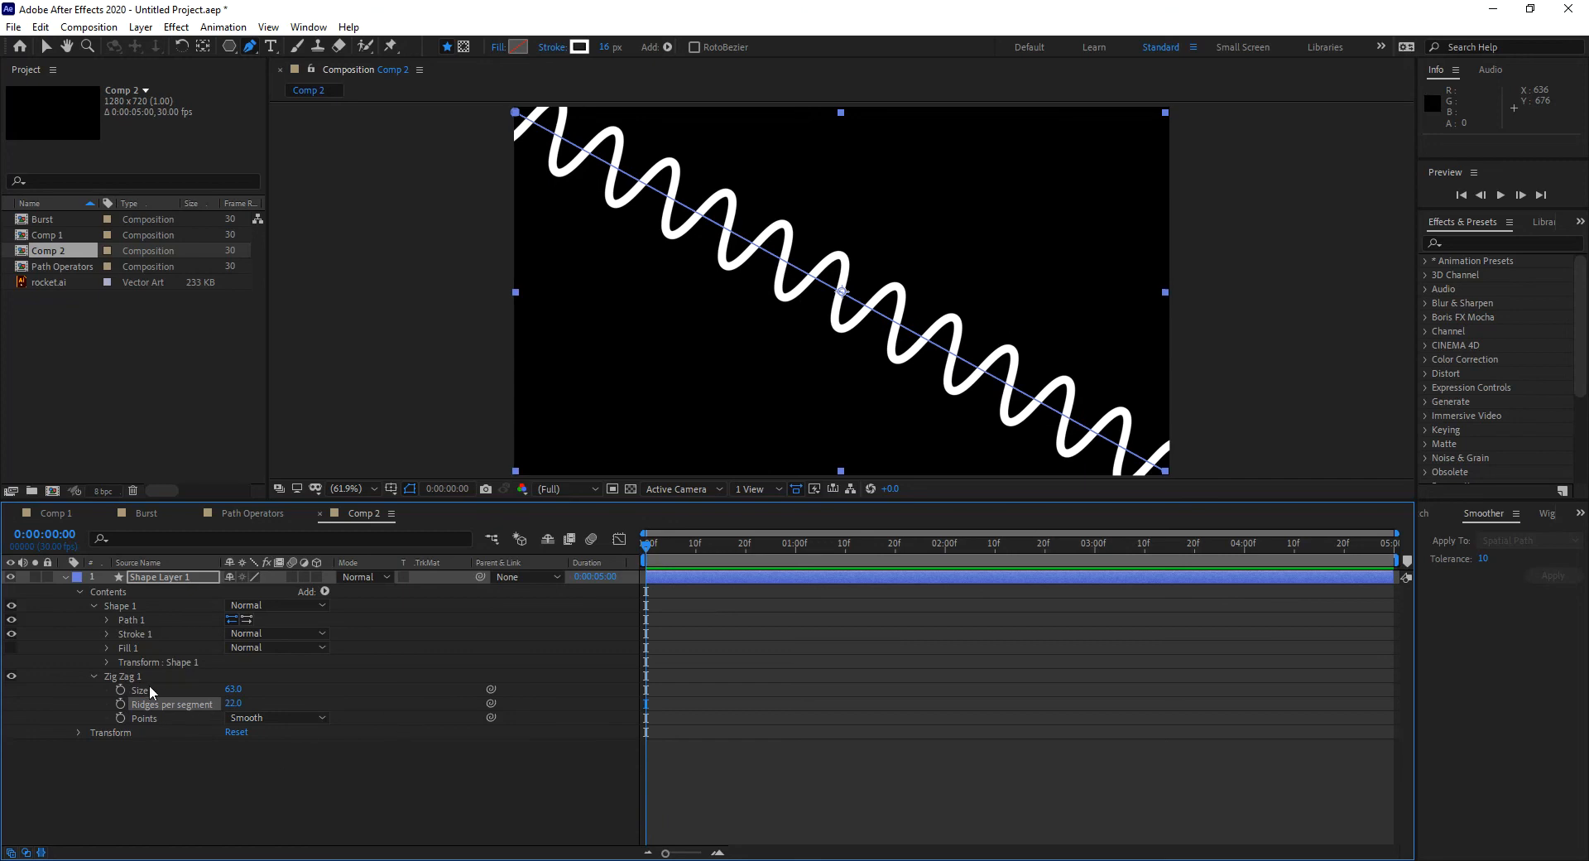
Step: Delete the Zig Zag operator and select Shape Layer 1
click(122, 675)
key(Delete)
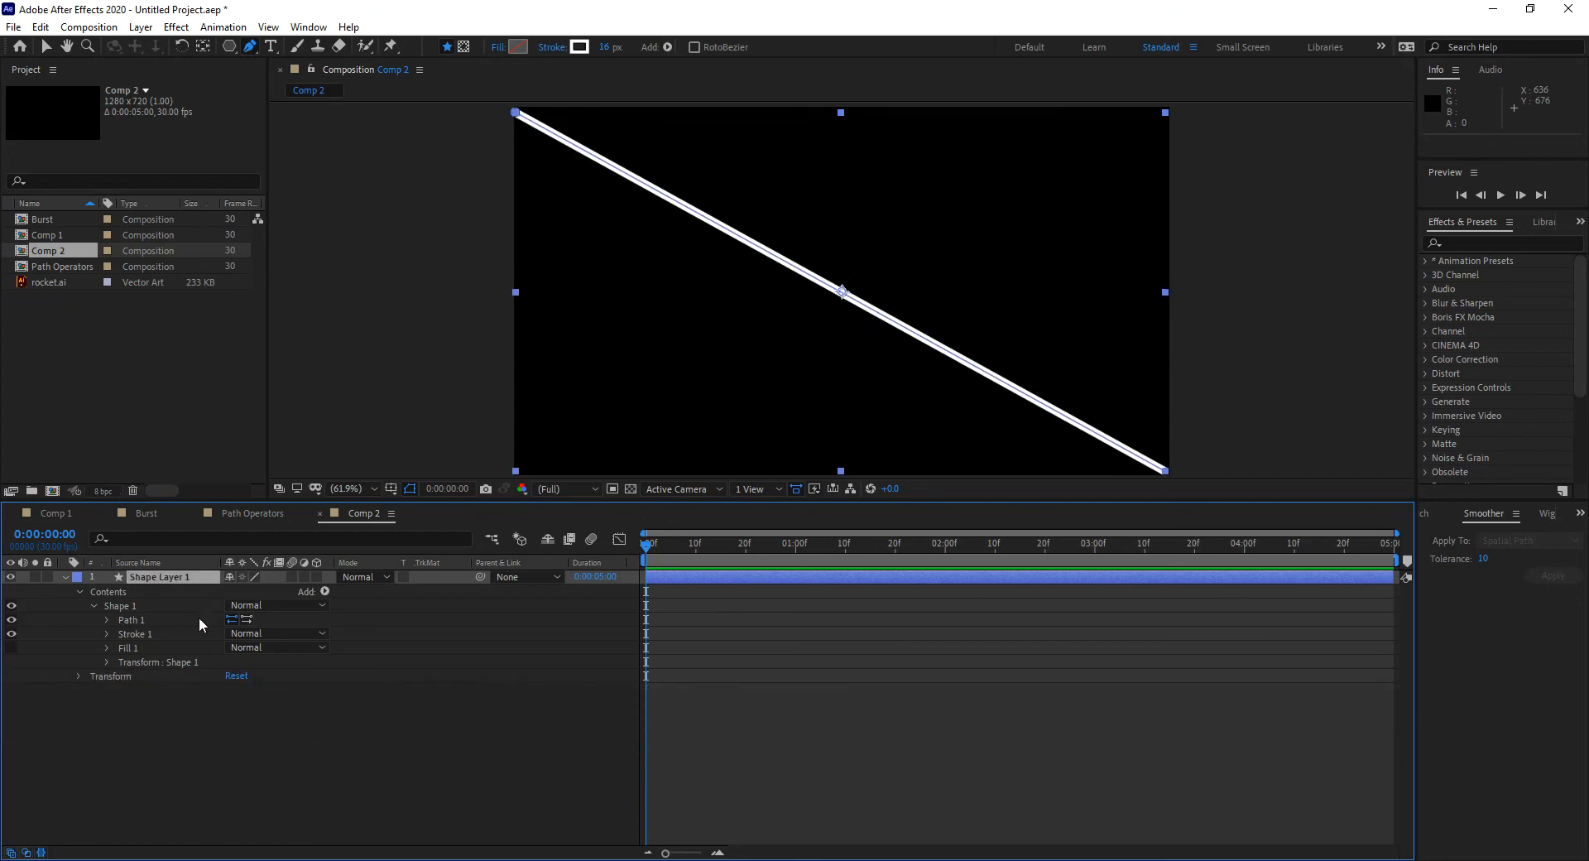
click(164, 574)
click(325, 591)
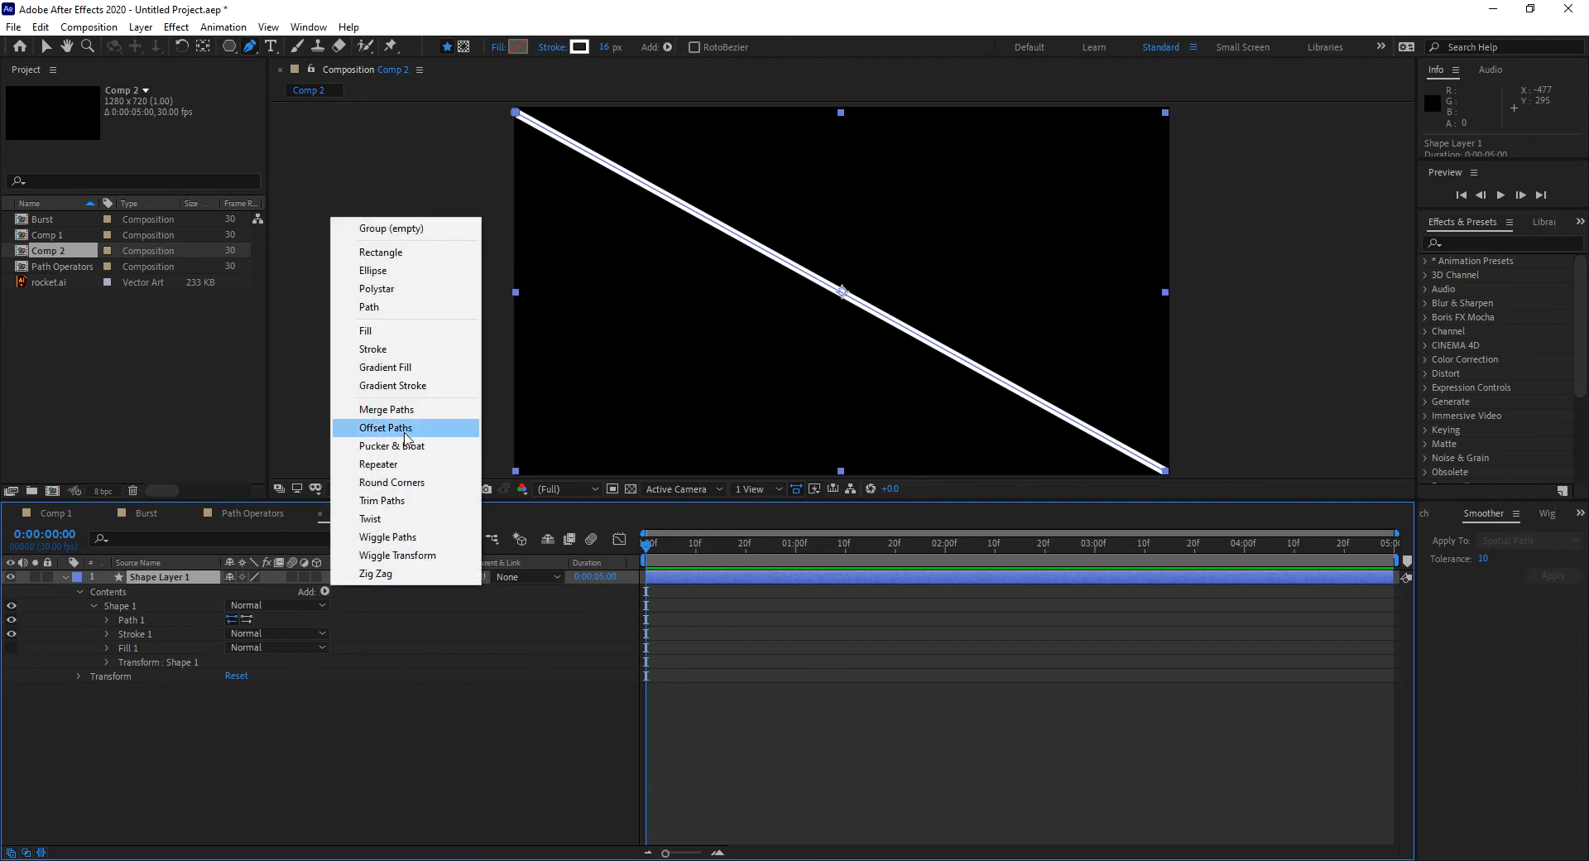
click(376, 519)
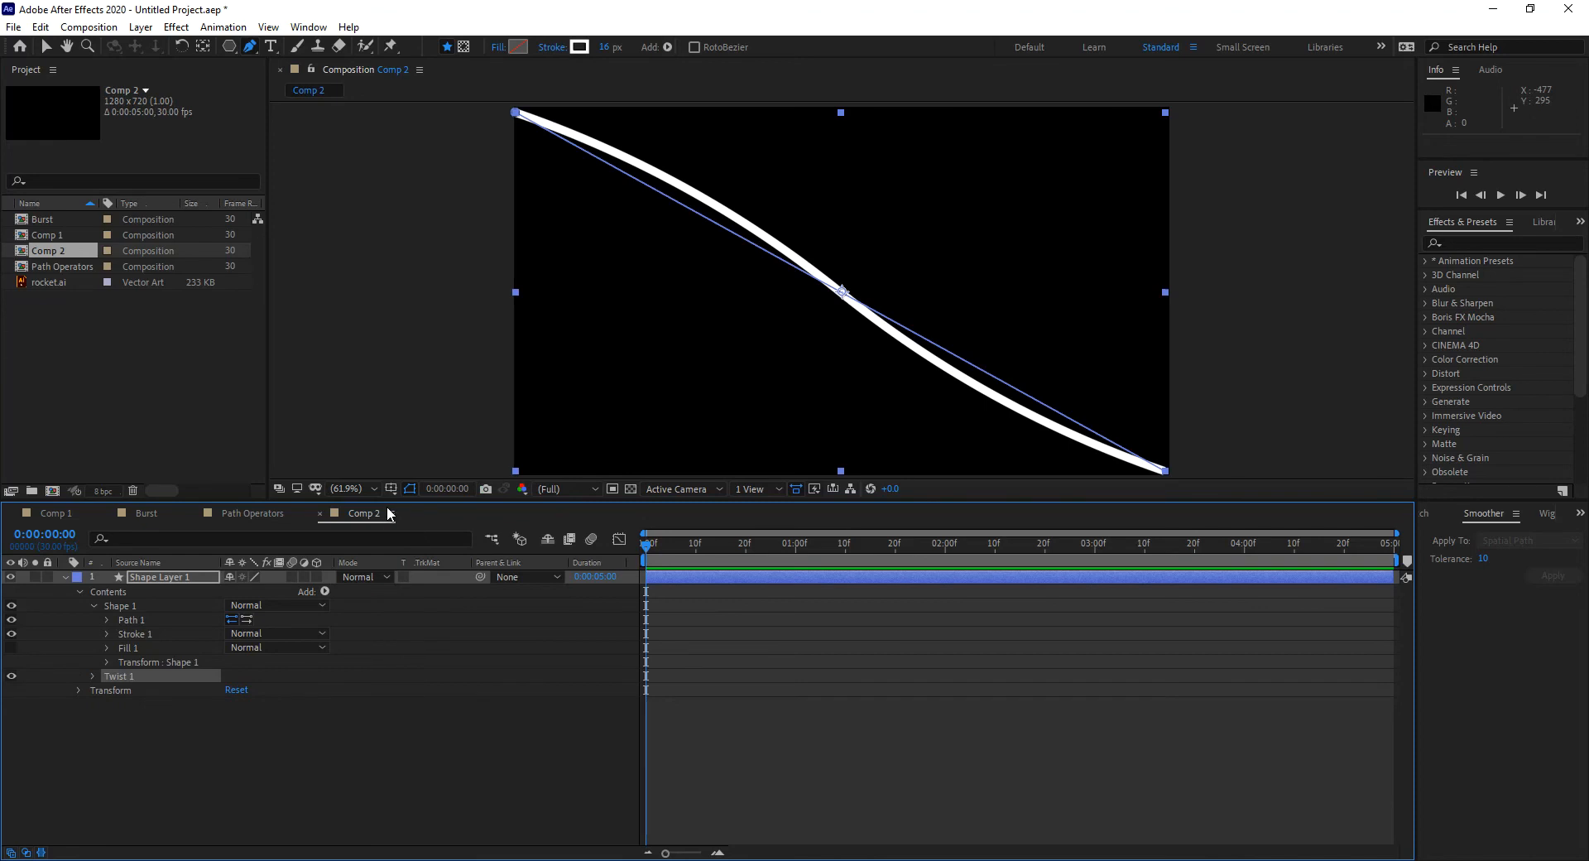
key(ctrl+z)
Step: Add a Wiggle Paths operator to the shape layer and set its Size to 291
click(325, 591)
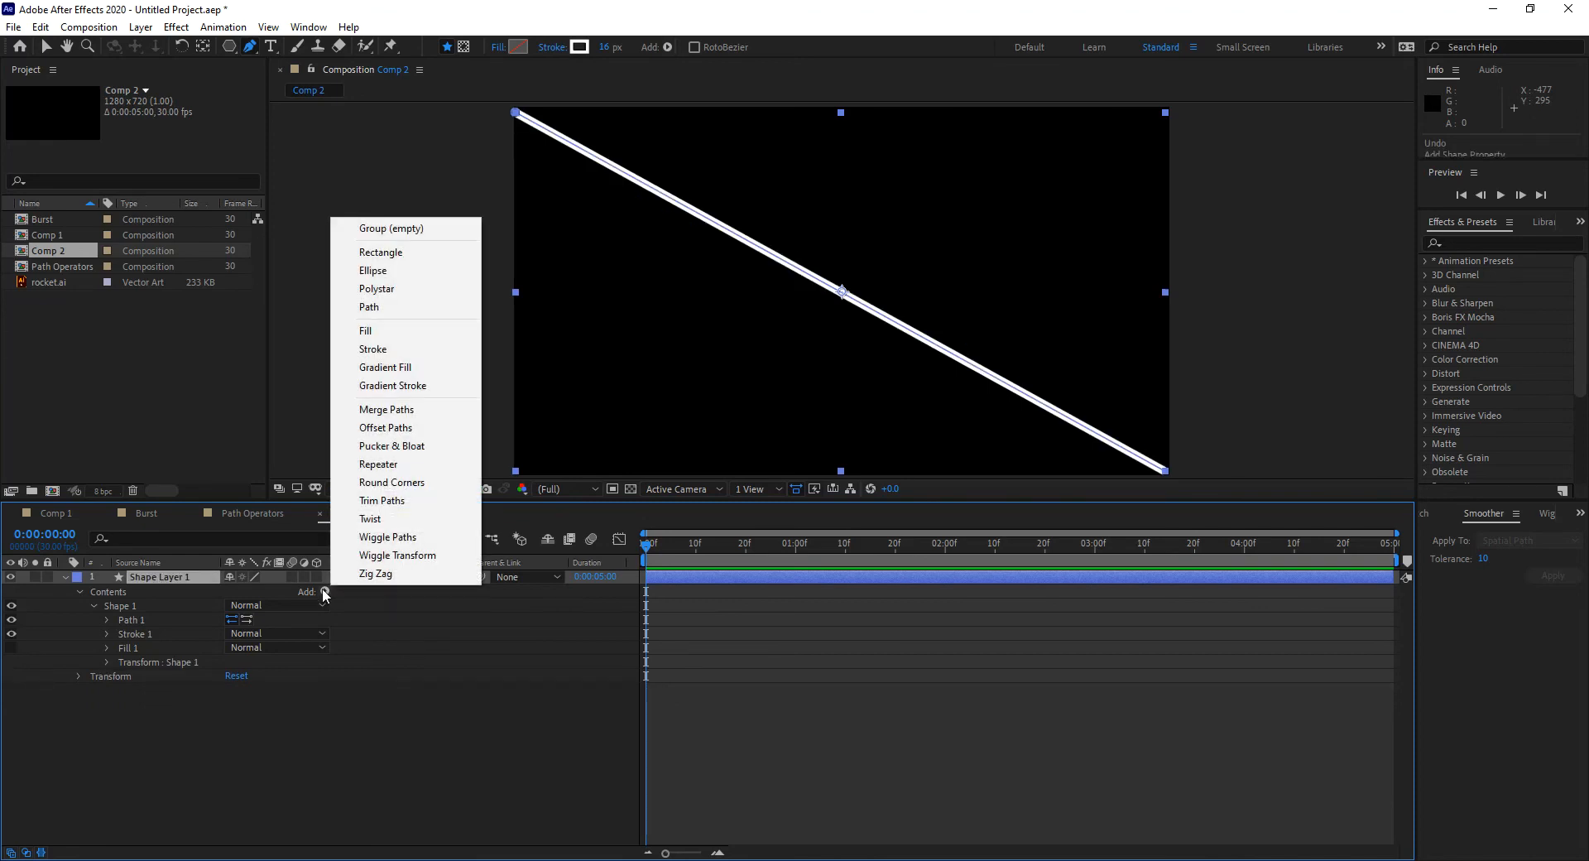
click(378, 536)
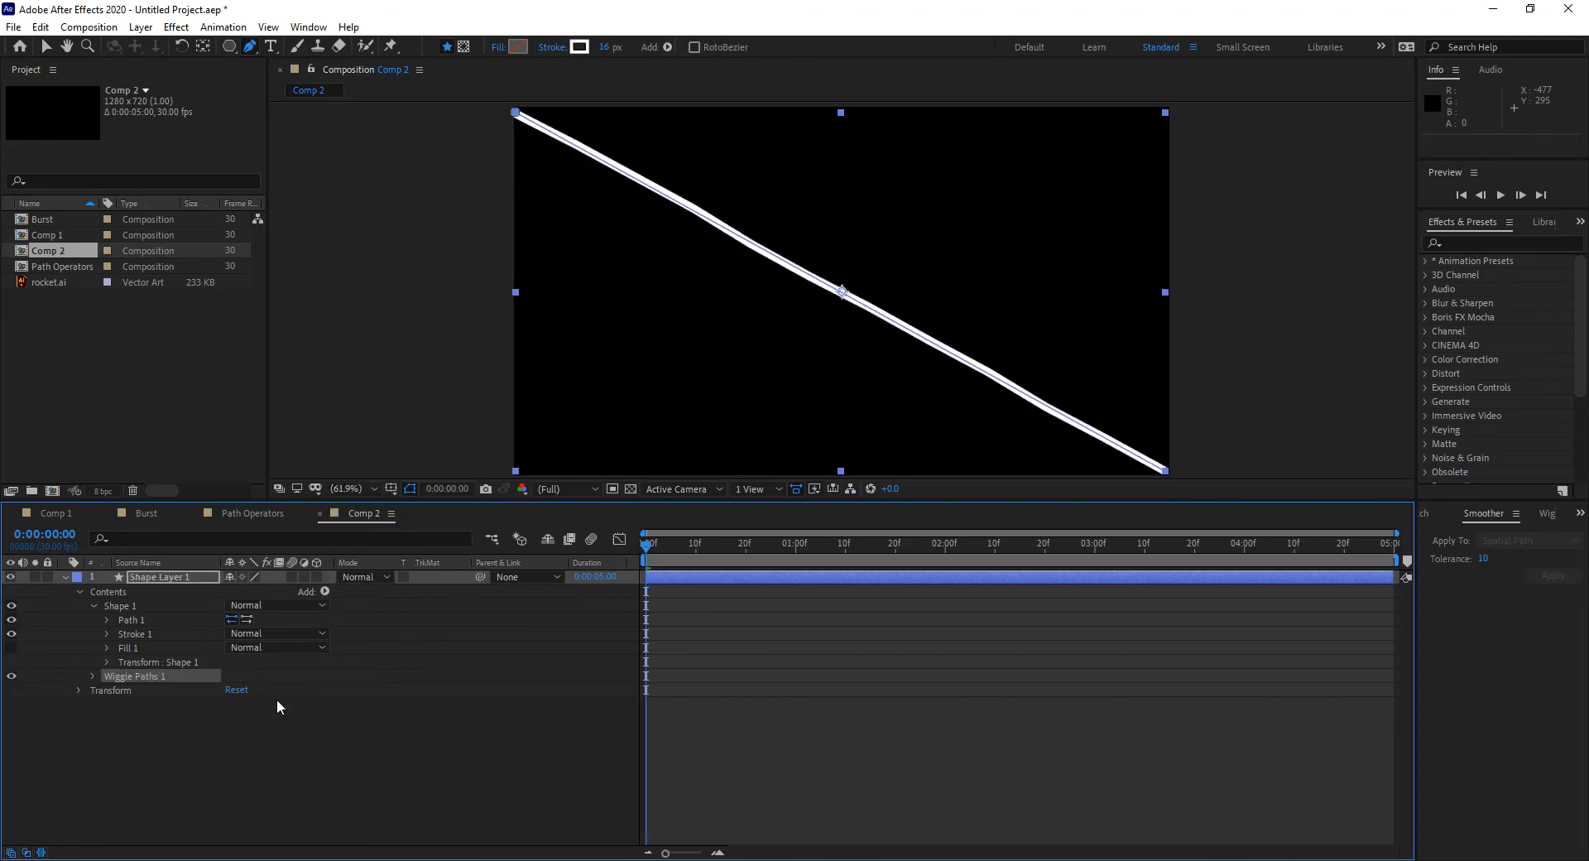
click(93, 675)
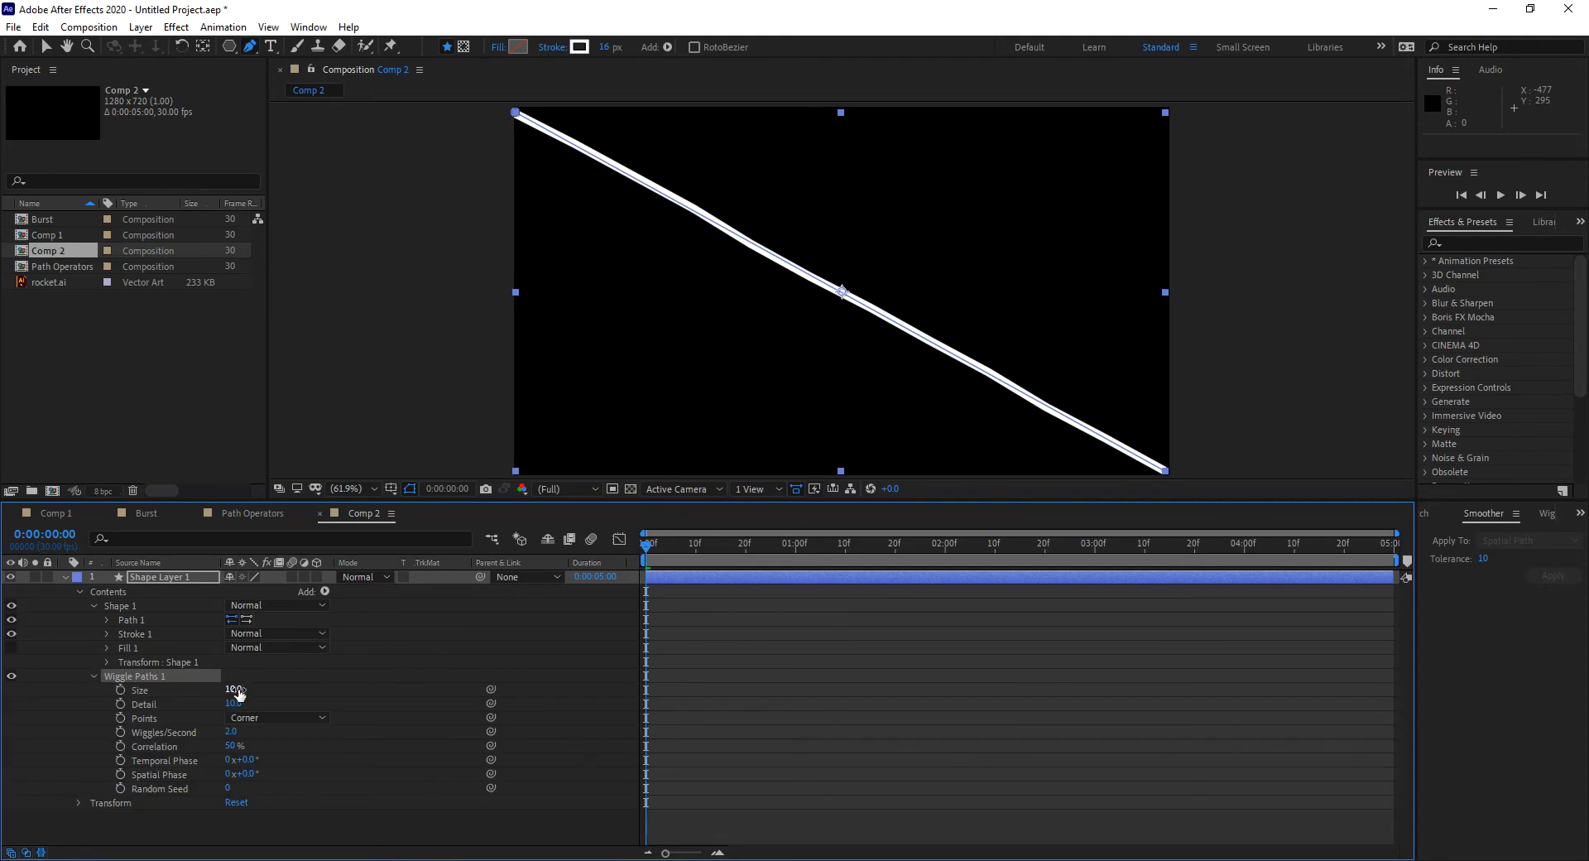
drag(234, 689, 456, 671)
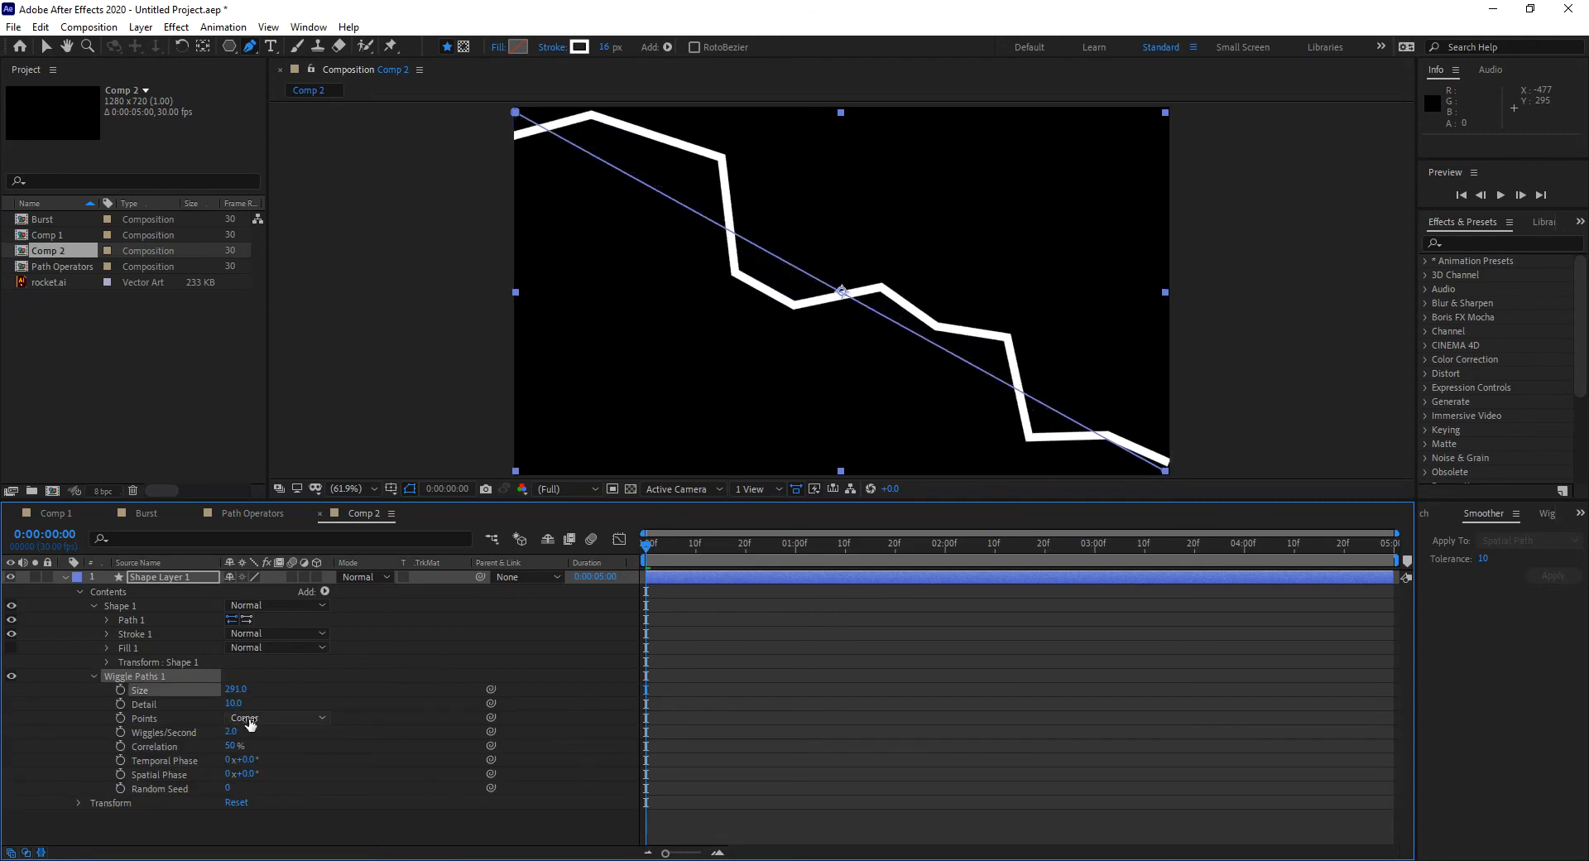
Step: Set the Wiggle Paths Detail to 68 and its Points to Smooth
drag(234, 704, 273, 705)
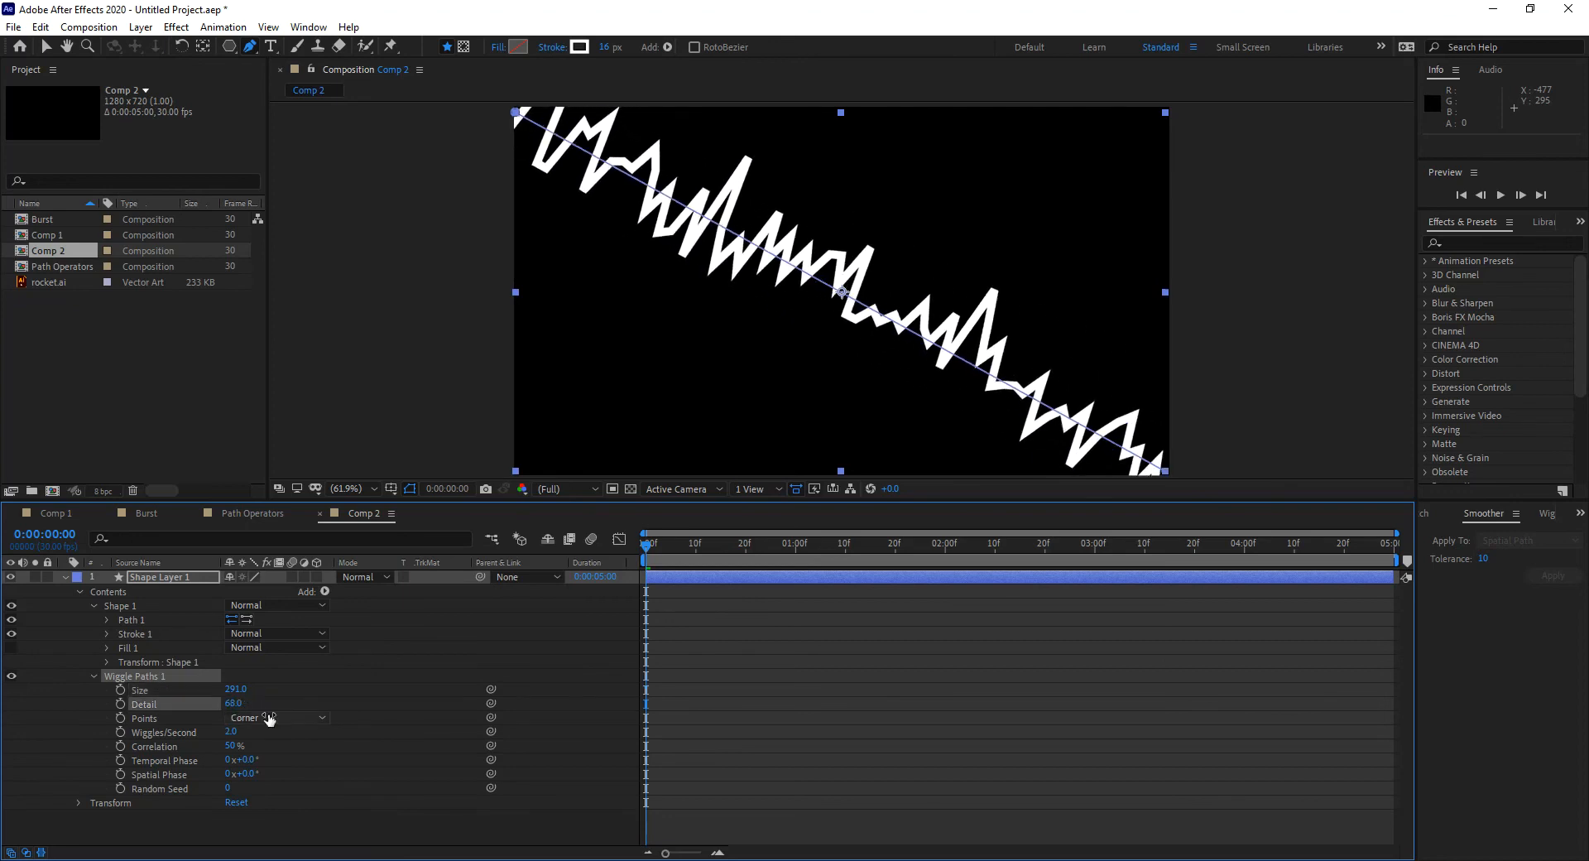
click(262, 717)
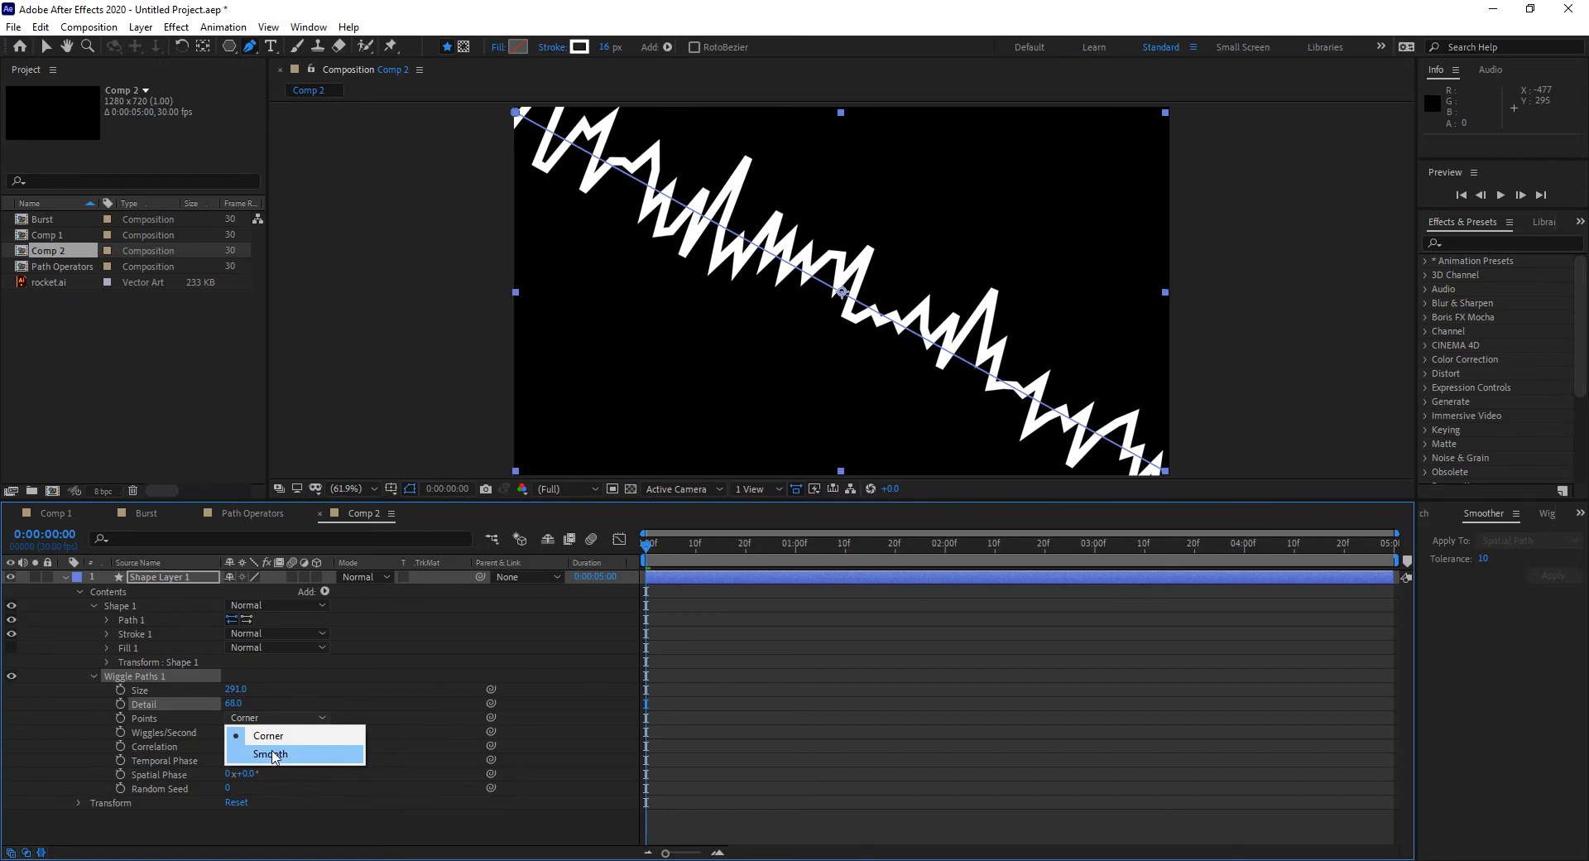
click(274, 754)
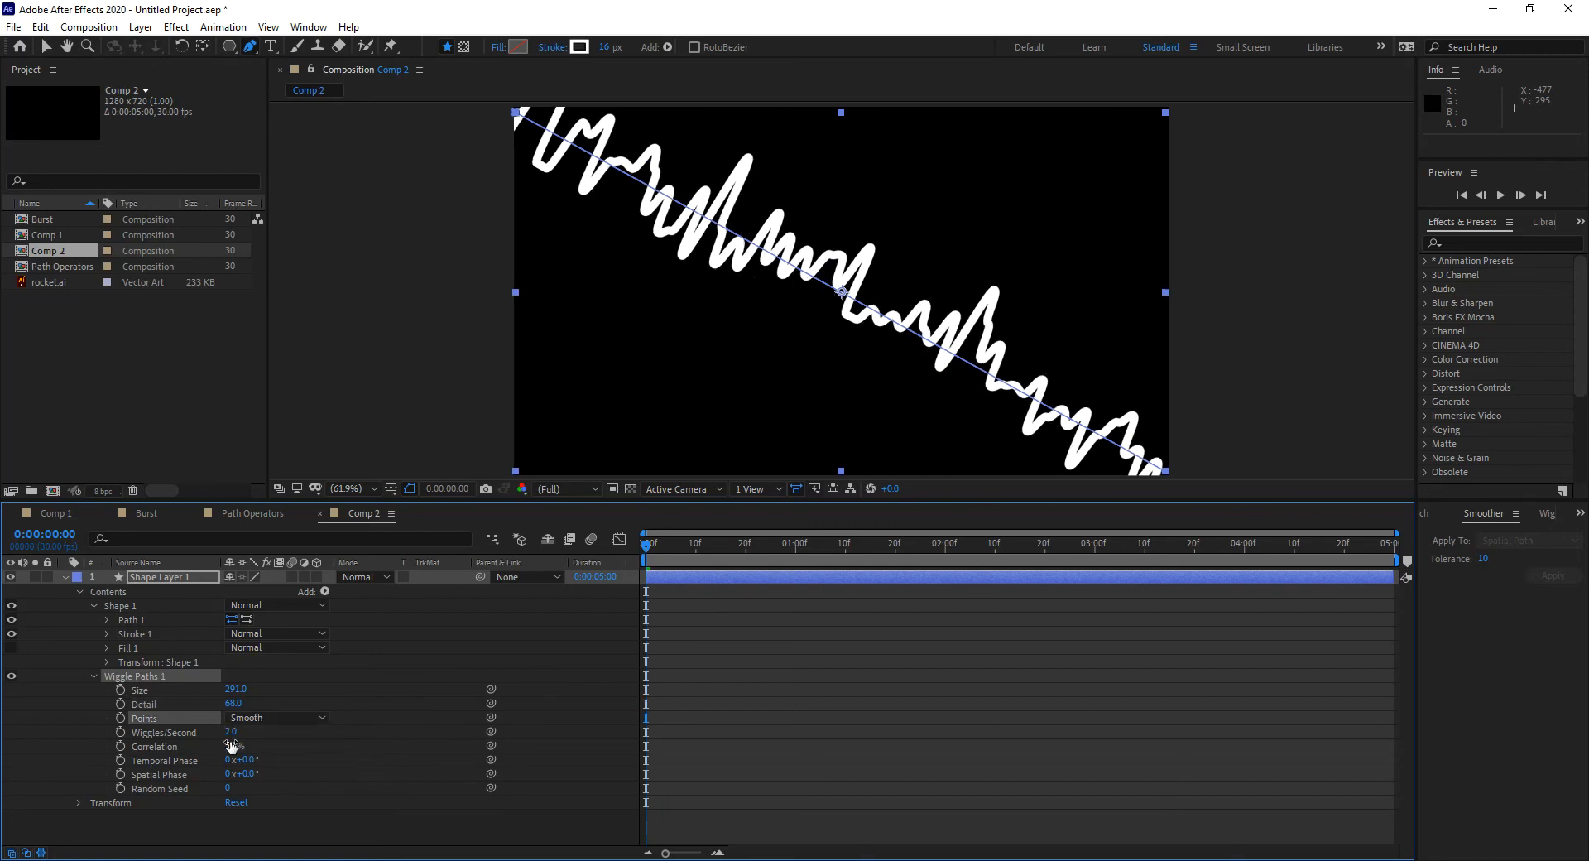
Step: Try a different Wiggles/Second value, undo it, and preview the wiggling line up to about 0:00:03:21
drag(230, 732, 235, 732)
key(ctrl+z)
key(space)
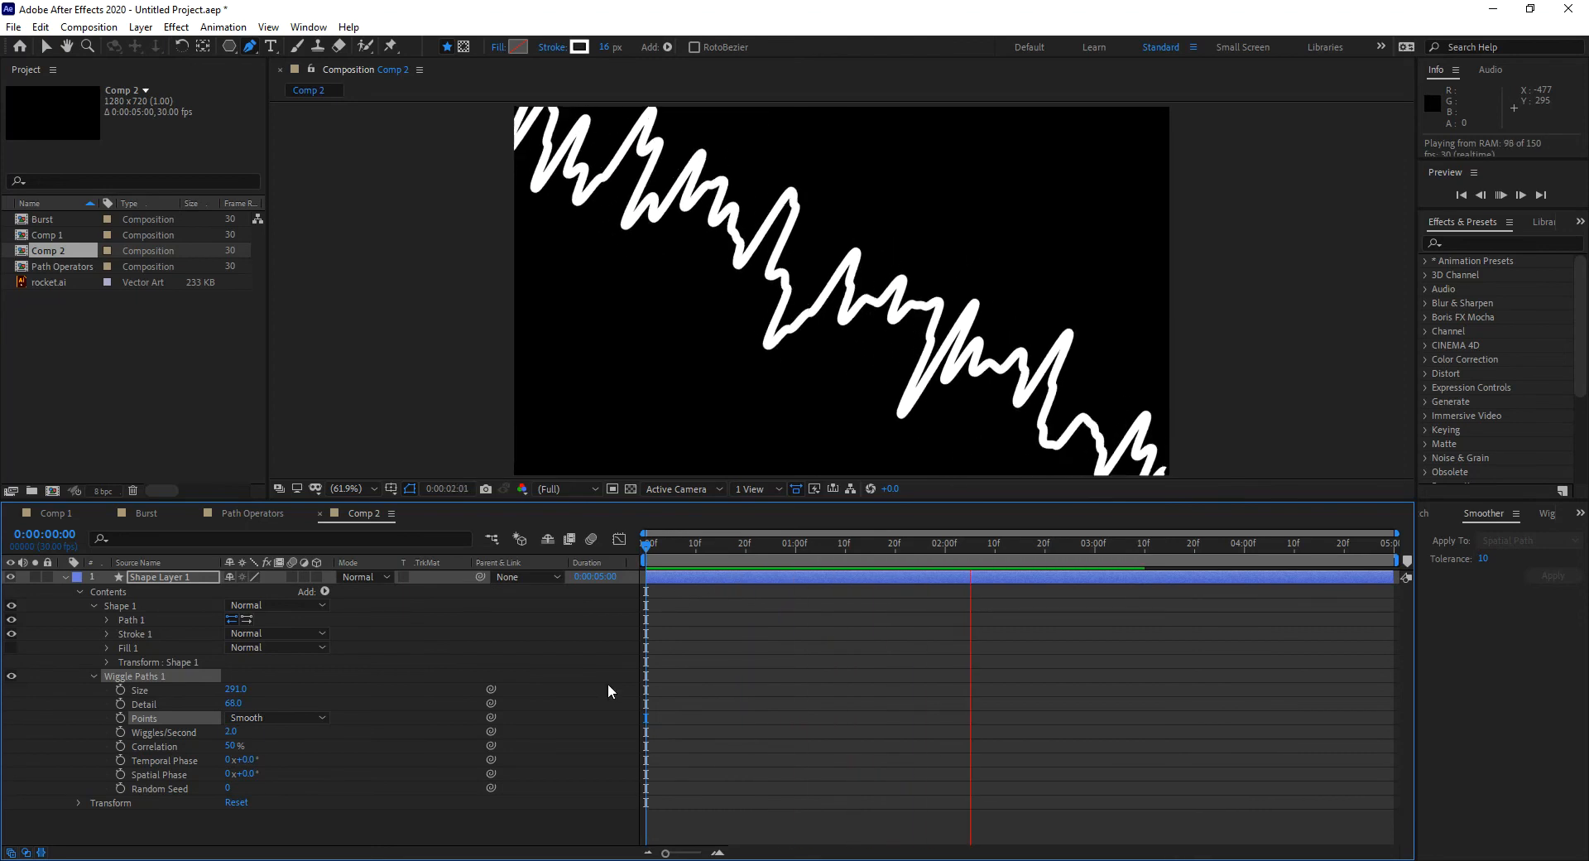
click(232, 733)
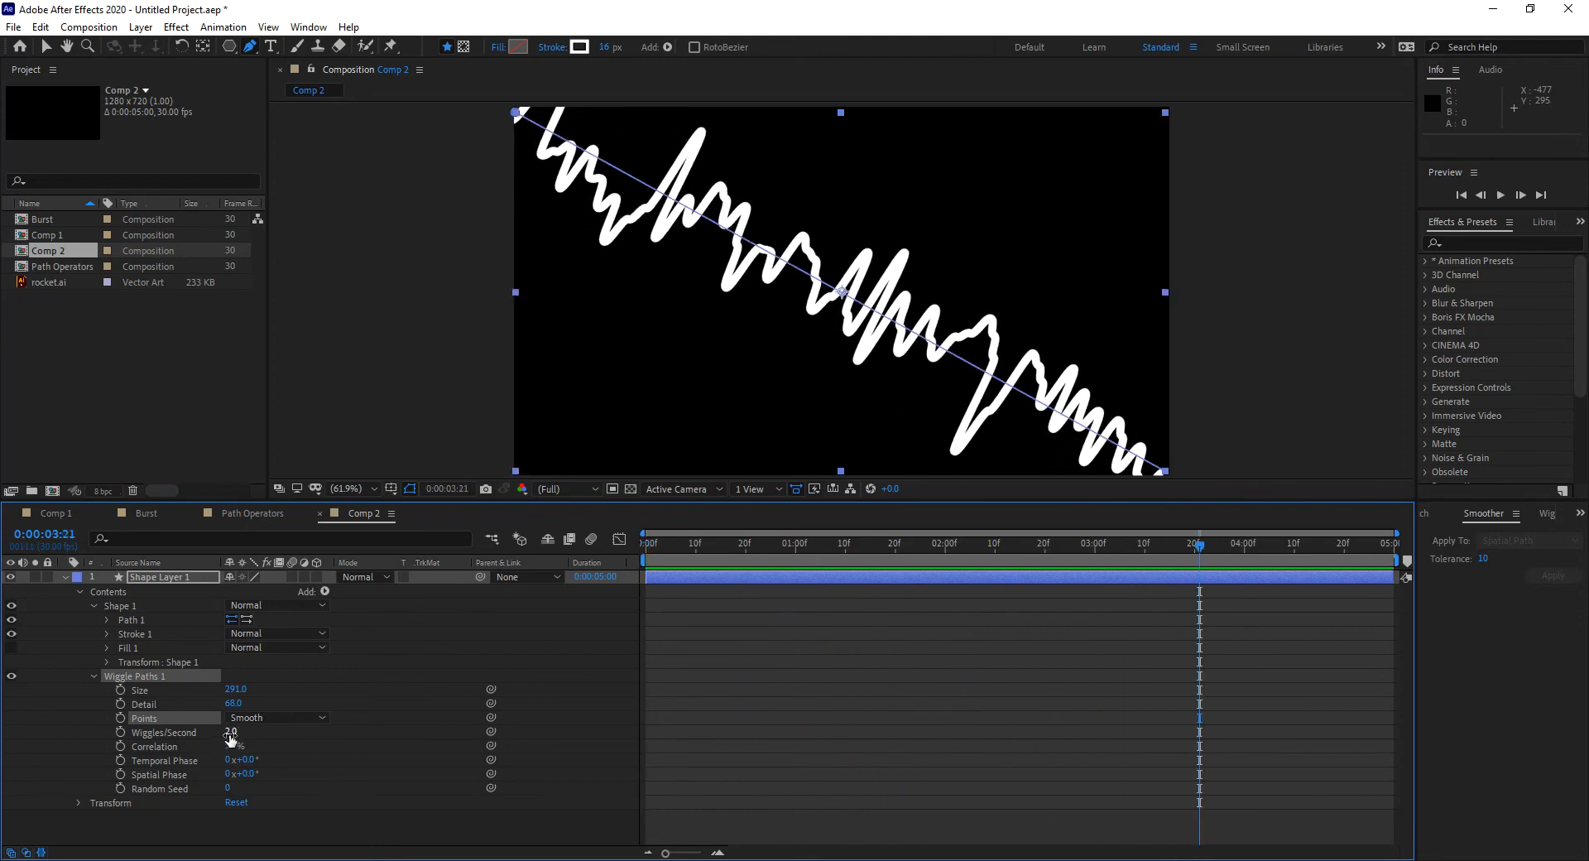
Step: Set the Wiggle Paths Wiggles/Second value to 10 and preview the faster wiggling of the line
click(233, 733)
click(298, 730)
key(space)
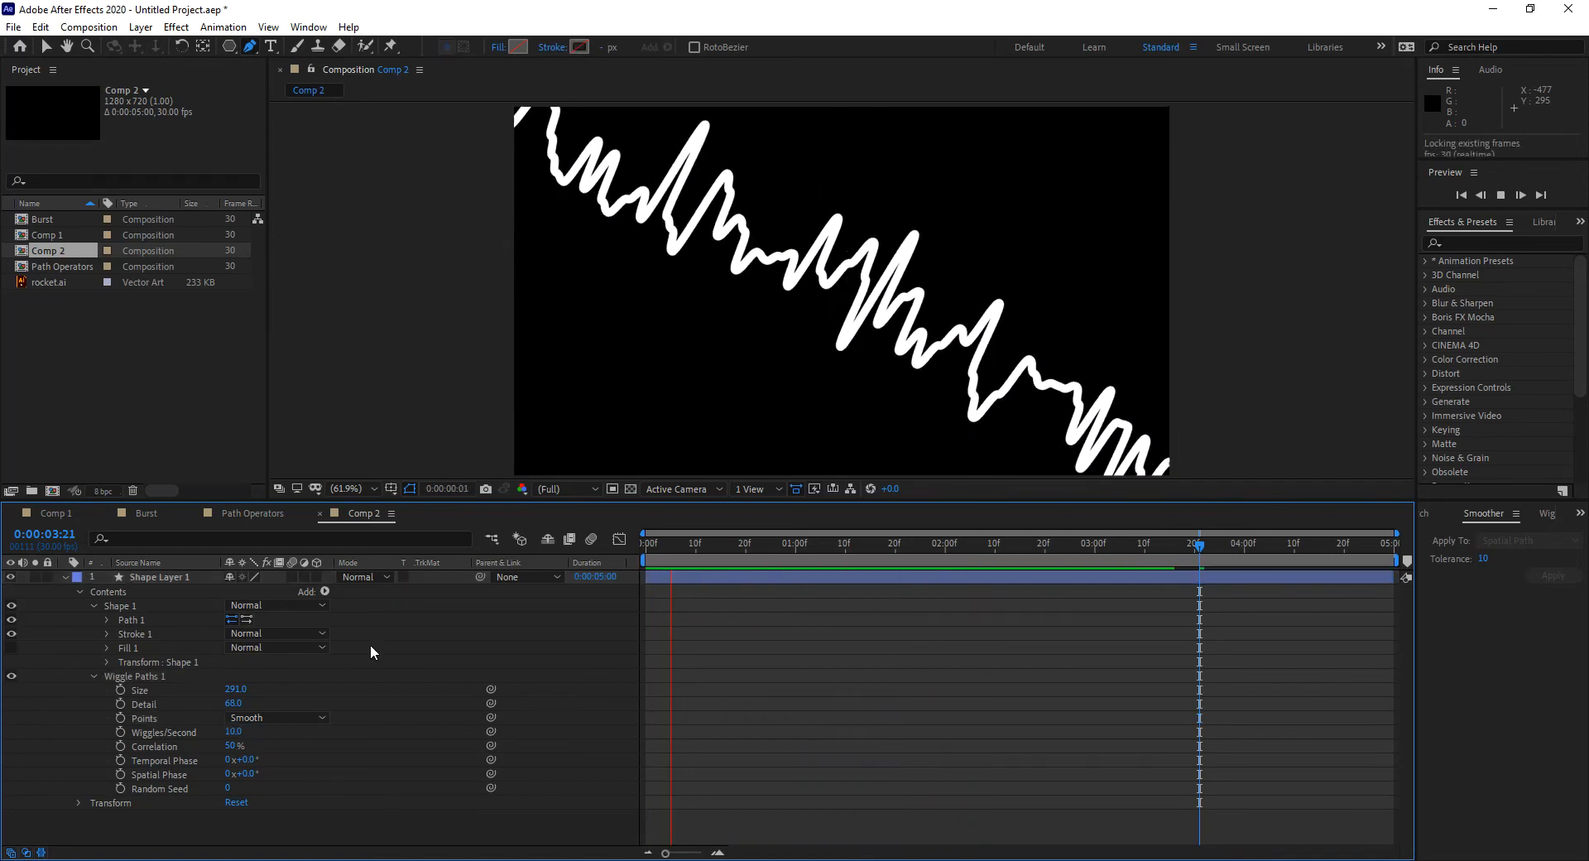
key(space)
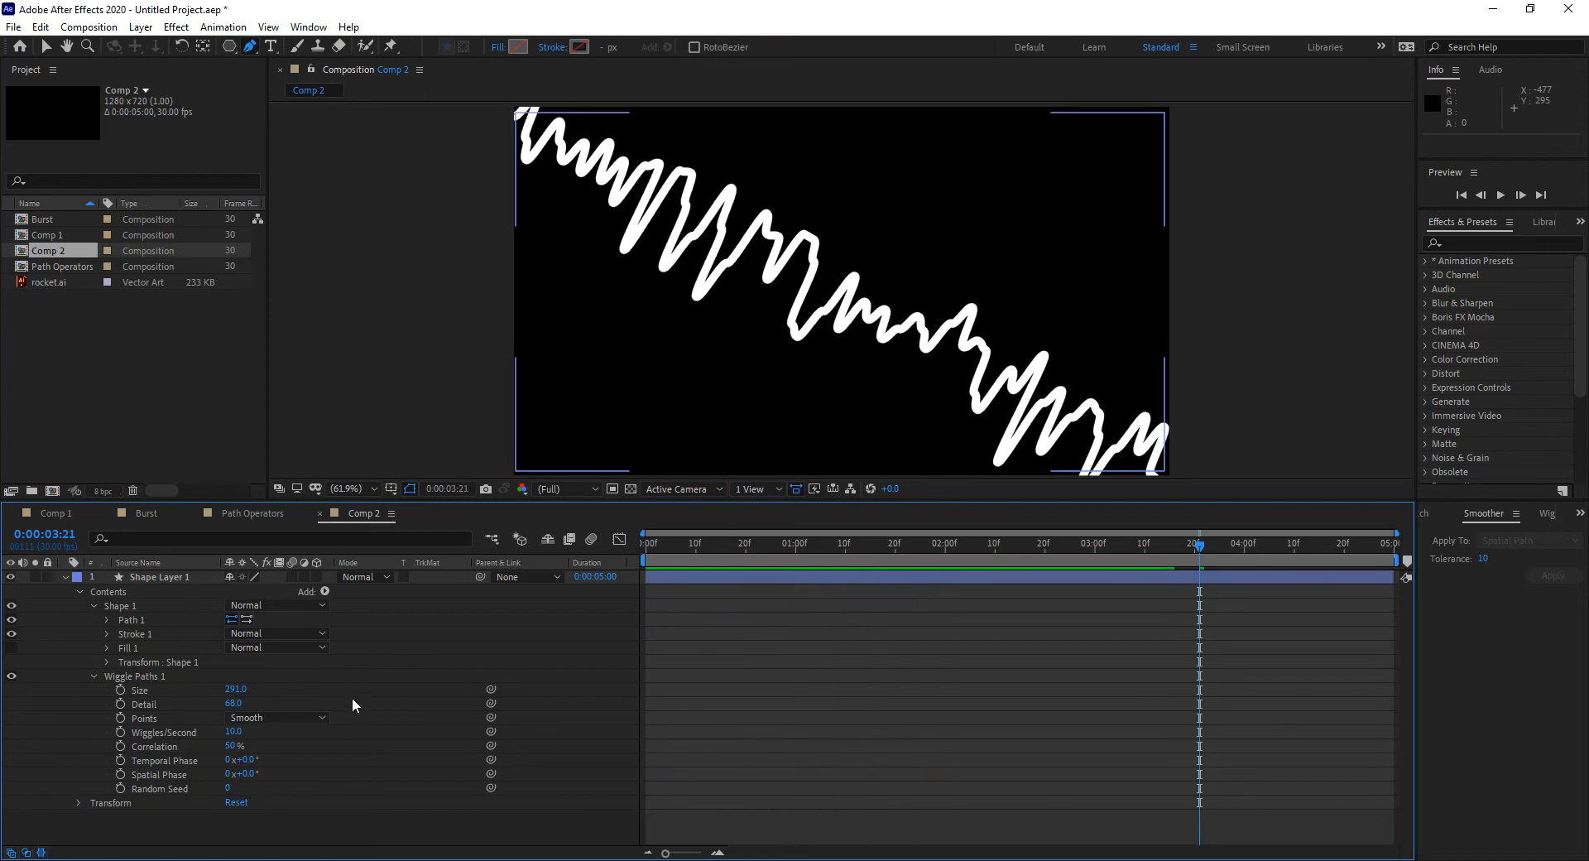
Step: Delete the Wiggle Paths operator from Shape Layer 1 and look over the other operators that can be added
click(133, 673)
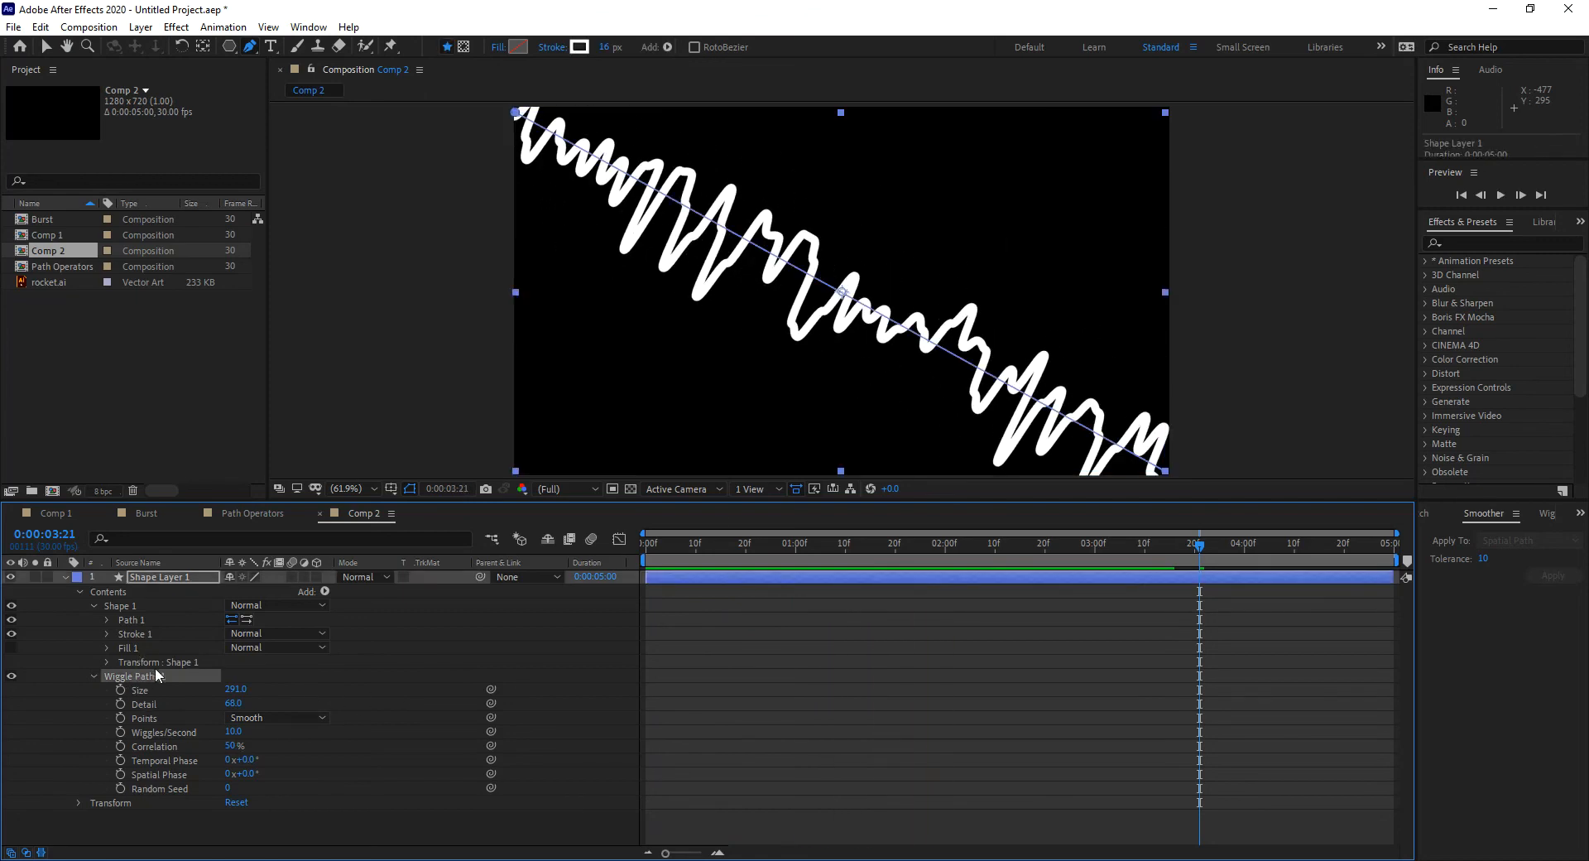
key(Delete)
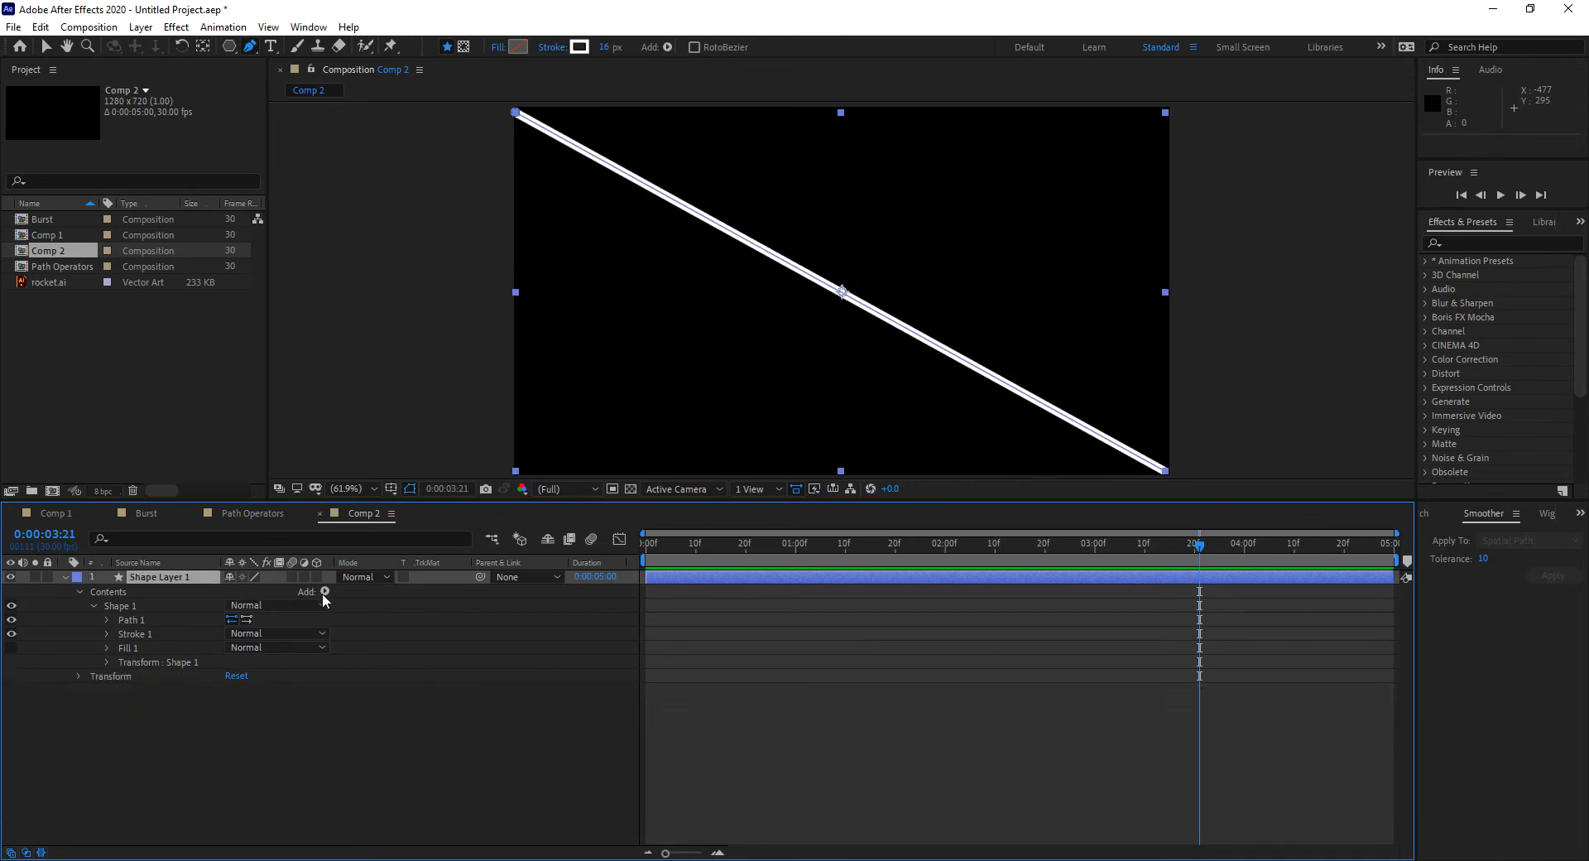
click(324, 590)
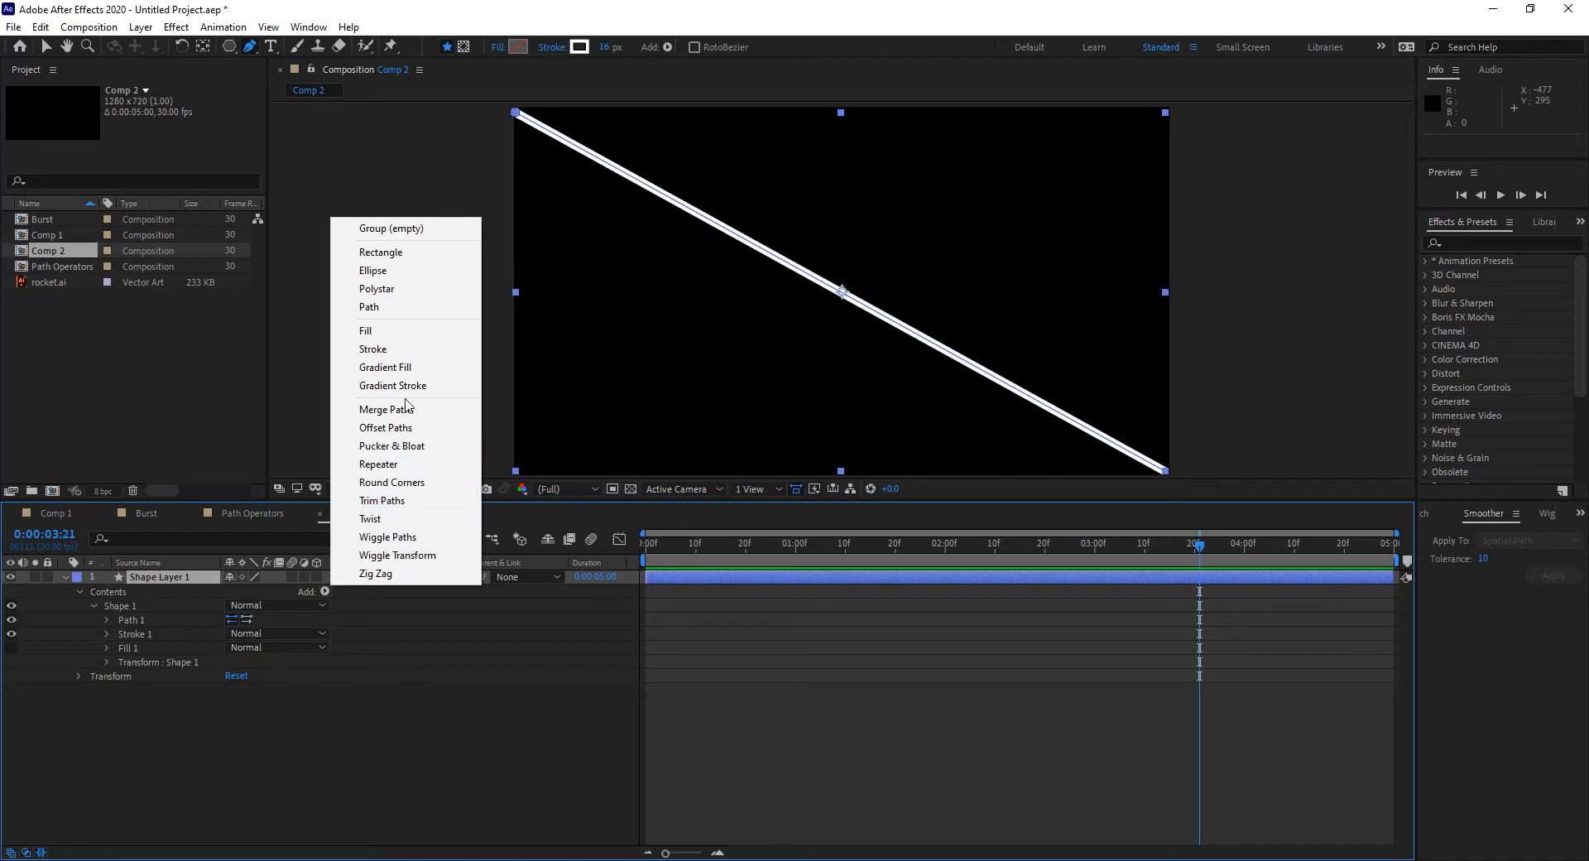
click(392, 730)
Step: Check the items inside the Shape 1 group of Shape Layer 1 and leave the group collapsed
click(96, 604)
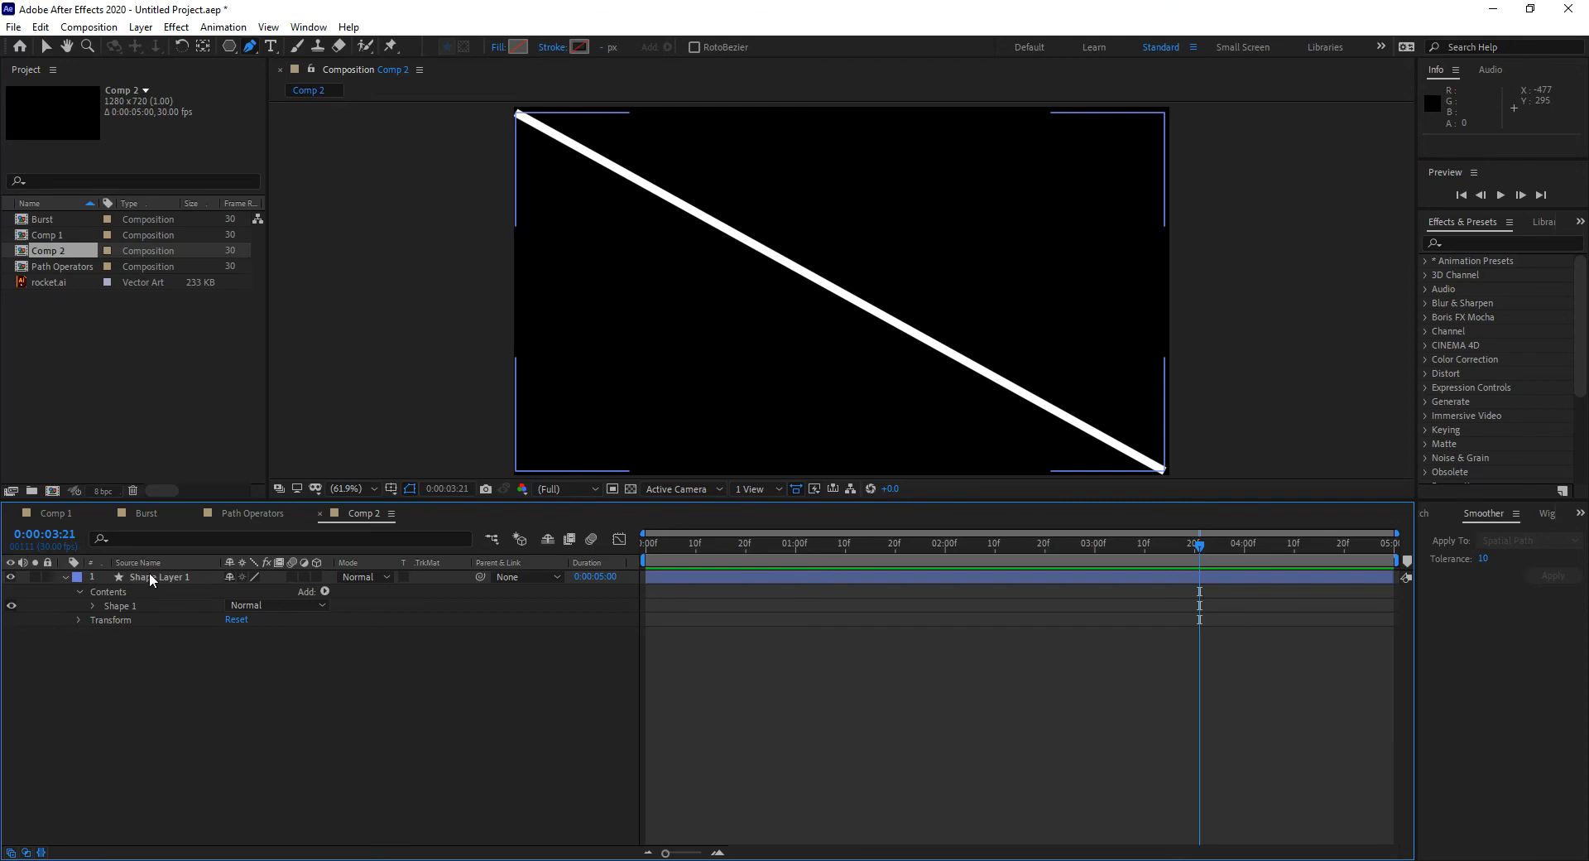
click(93, 605)
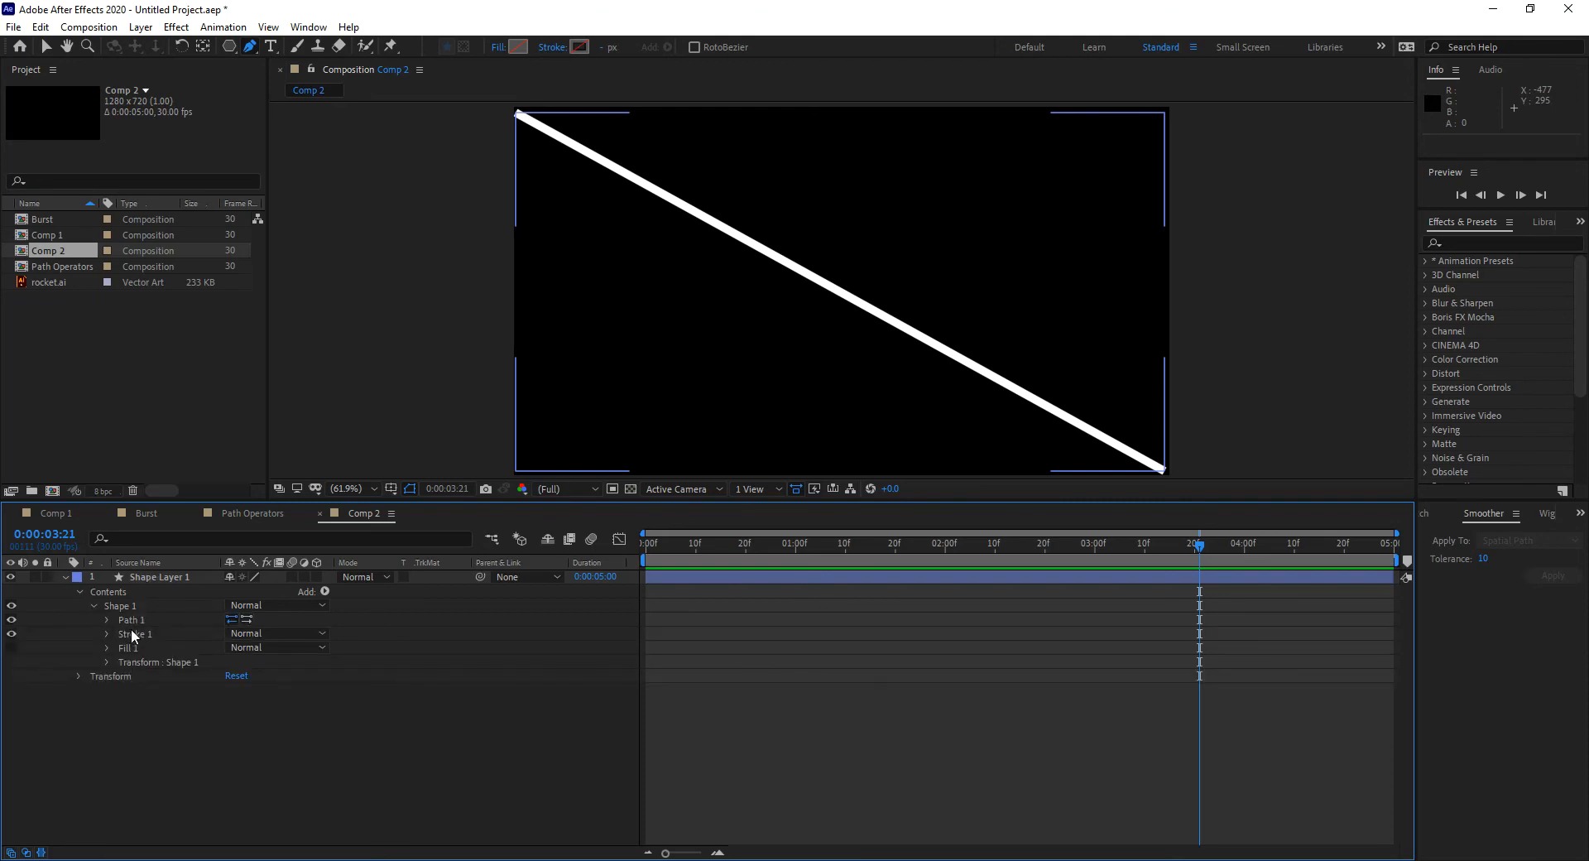
click(93, 605)
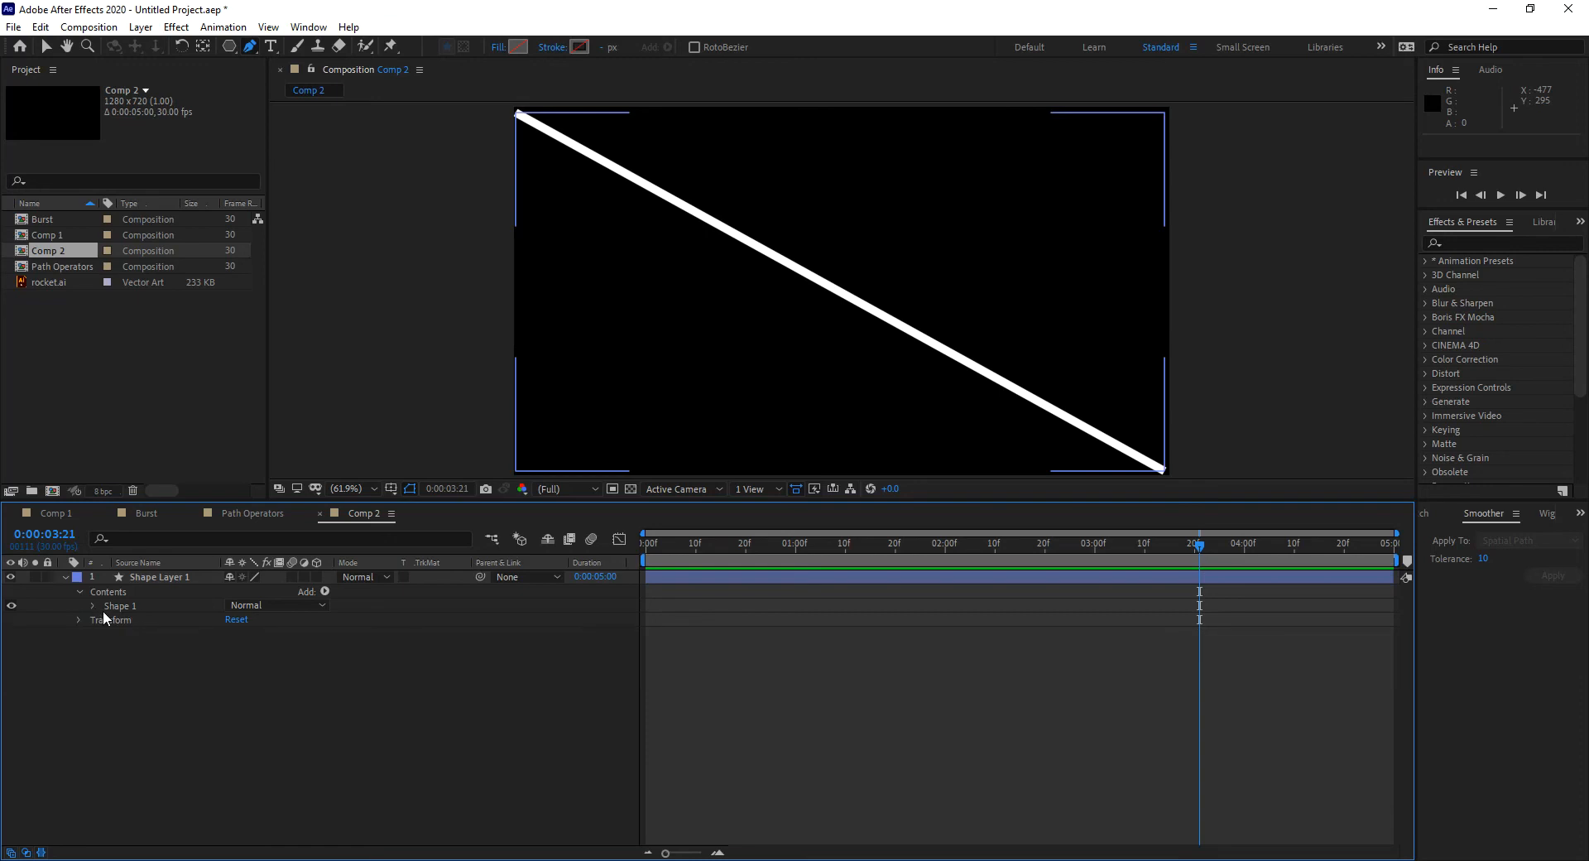